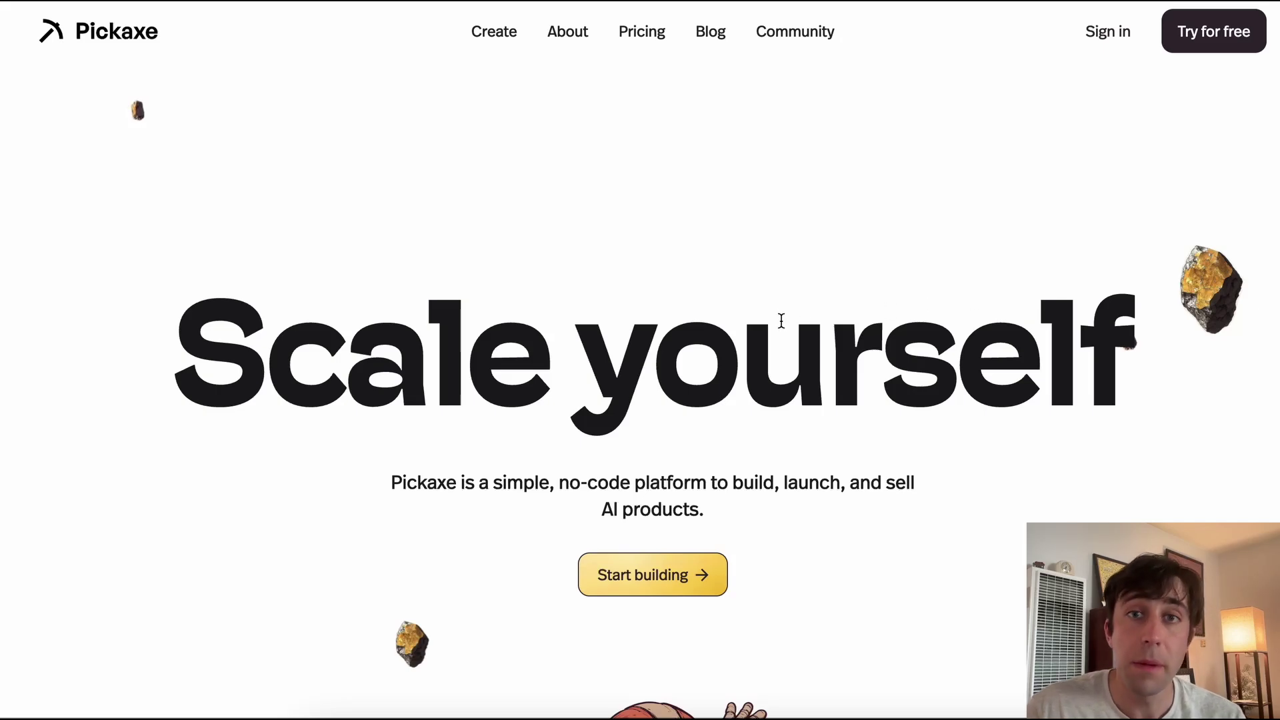
Step: Scroll down through the Pickaxe marketing landing page
scroll(776, 314, "down", 7)
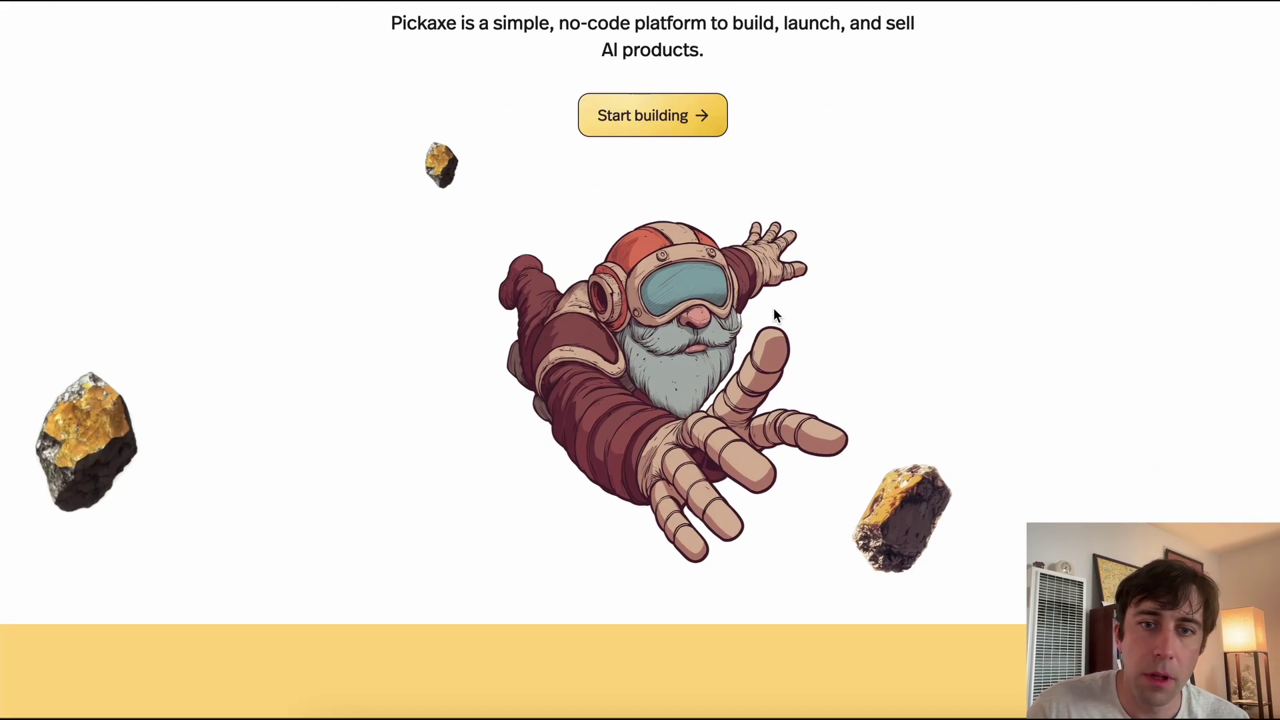
scroll(823, 324, "down", 10)
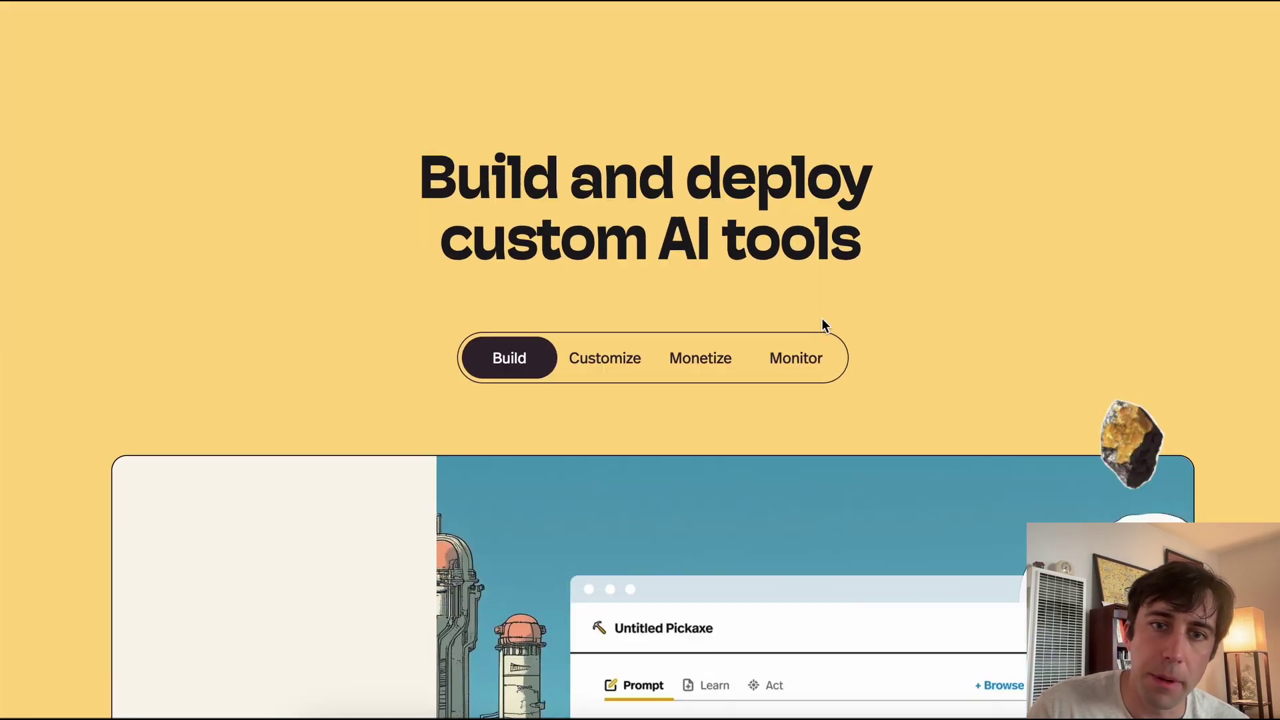
scroll(825, 324, "down", 10)
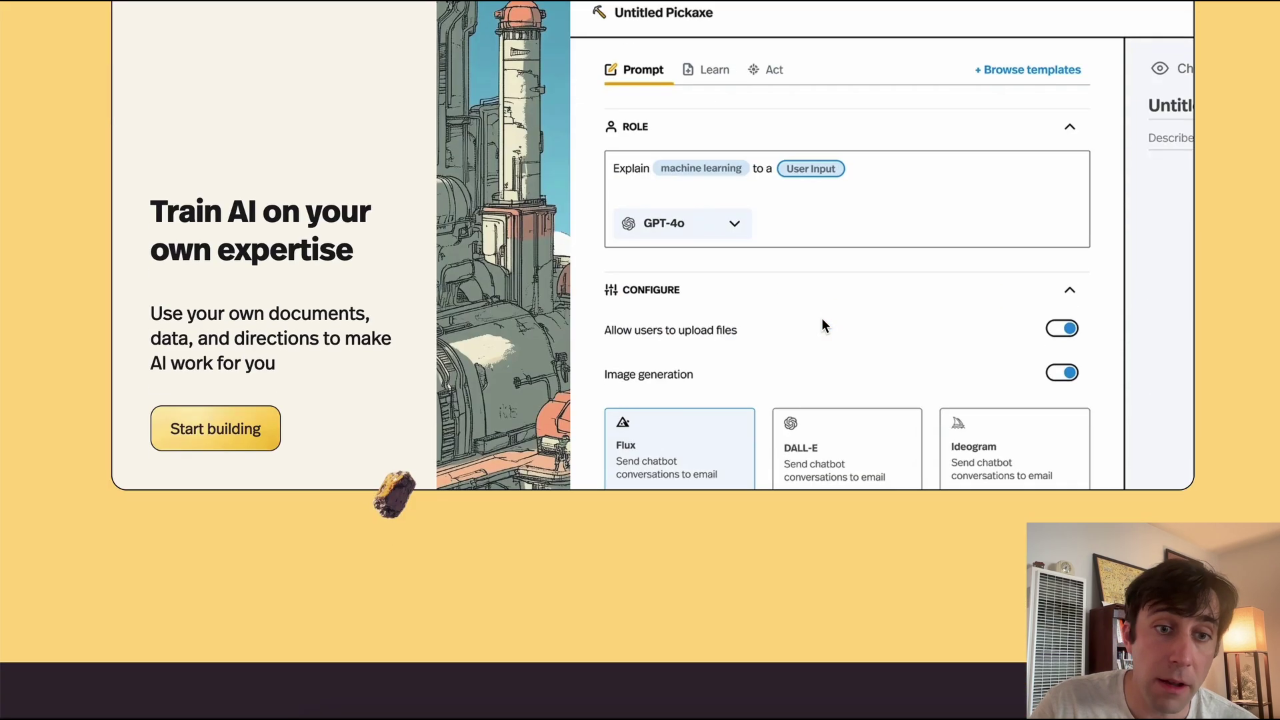
scroll(822, 320, "down", 13)
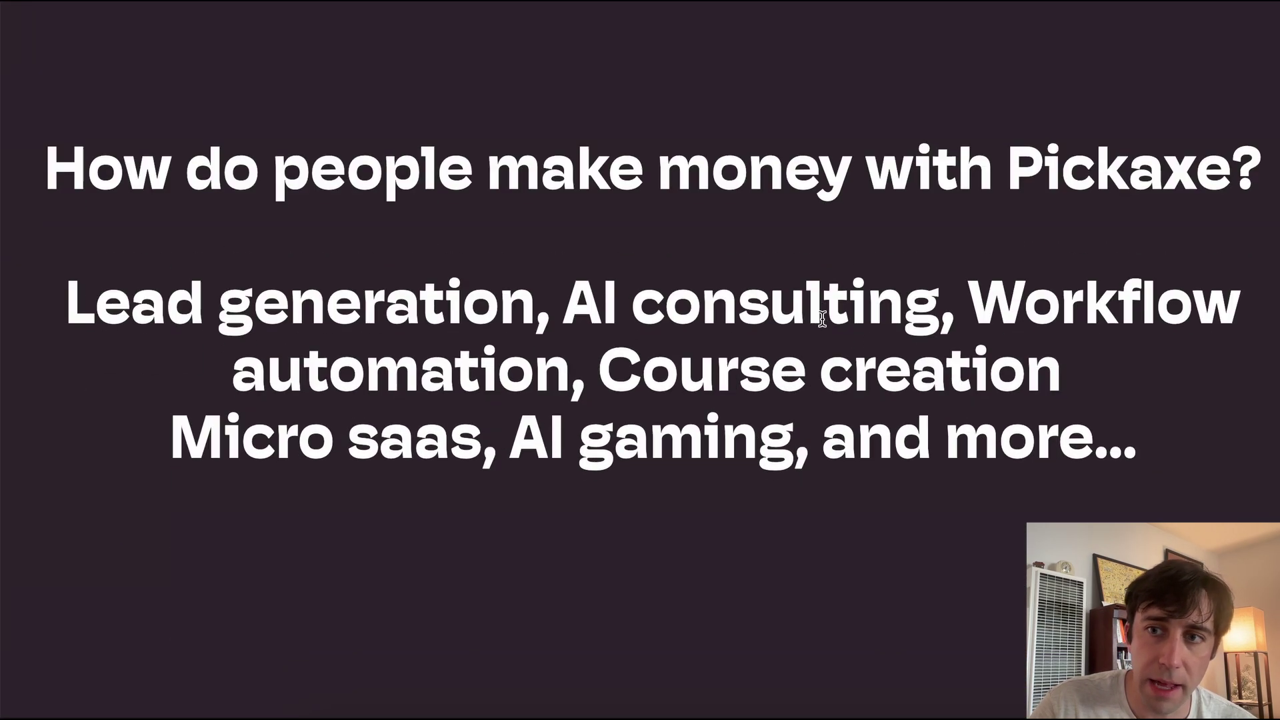
scroll(823, 318, "down", 12)
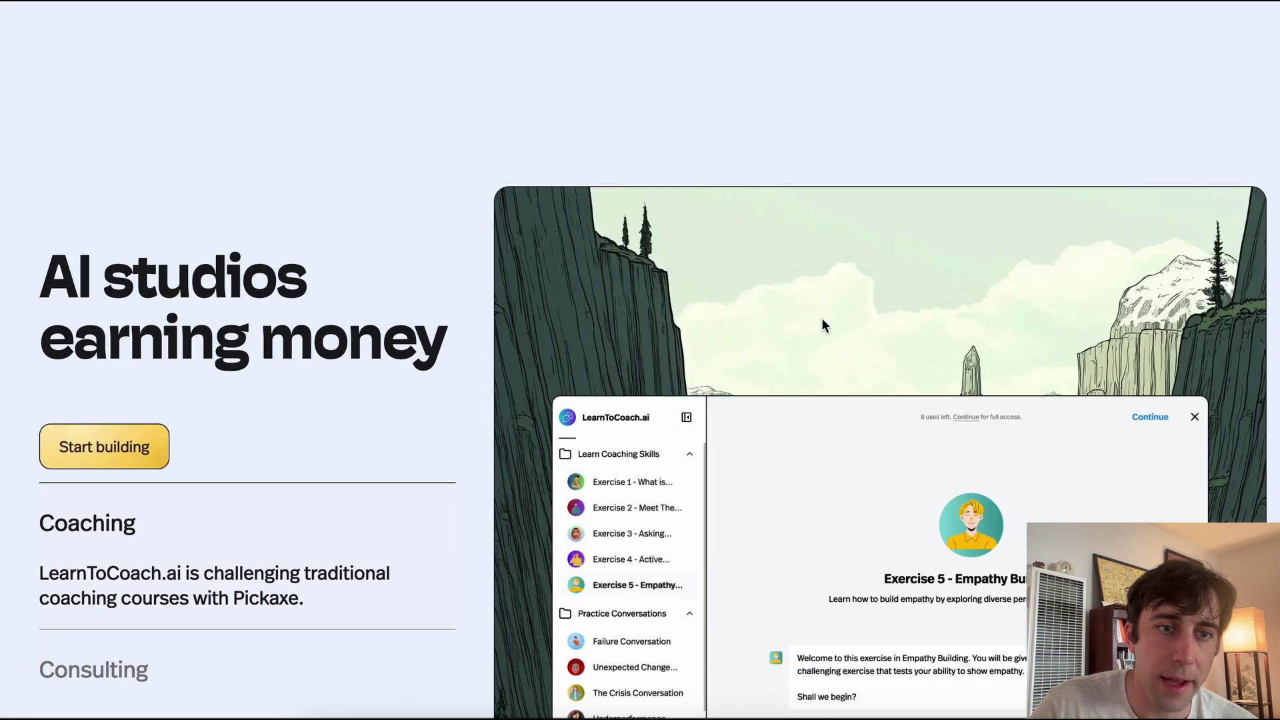
scroll(822, 320, "down", 3)
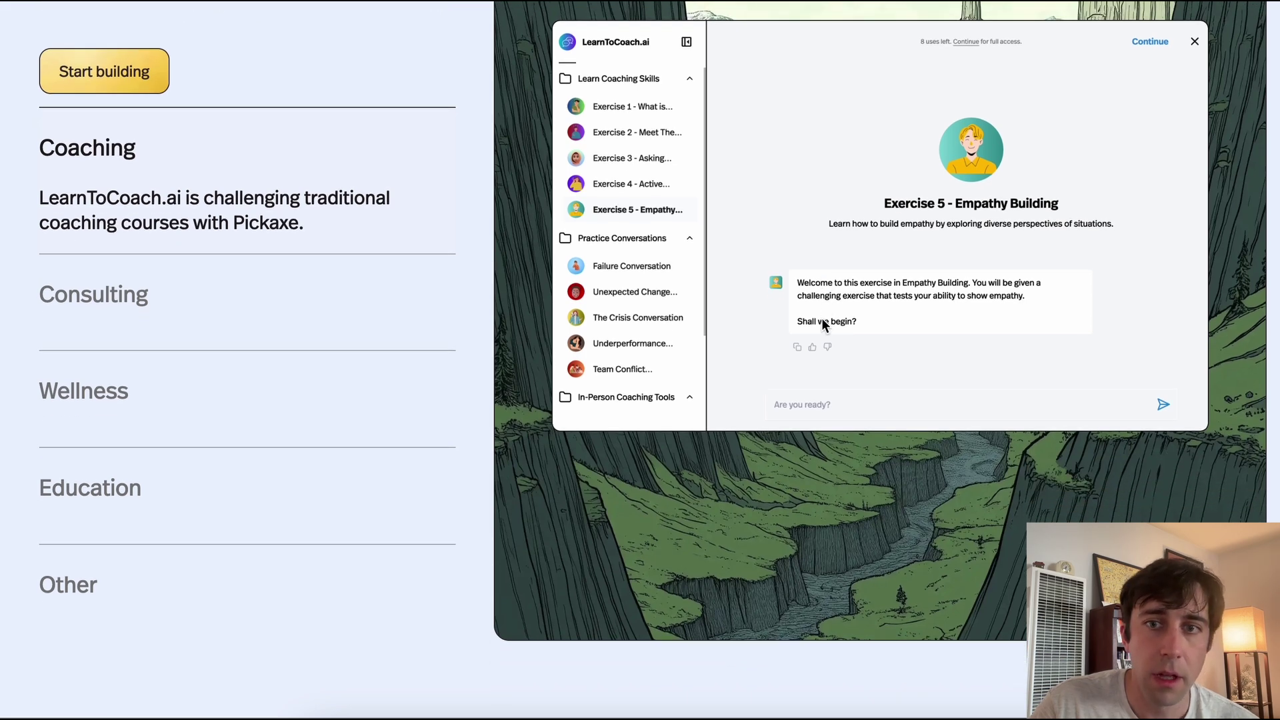
scroll(822, 318, "down", 1)
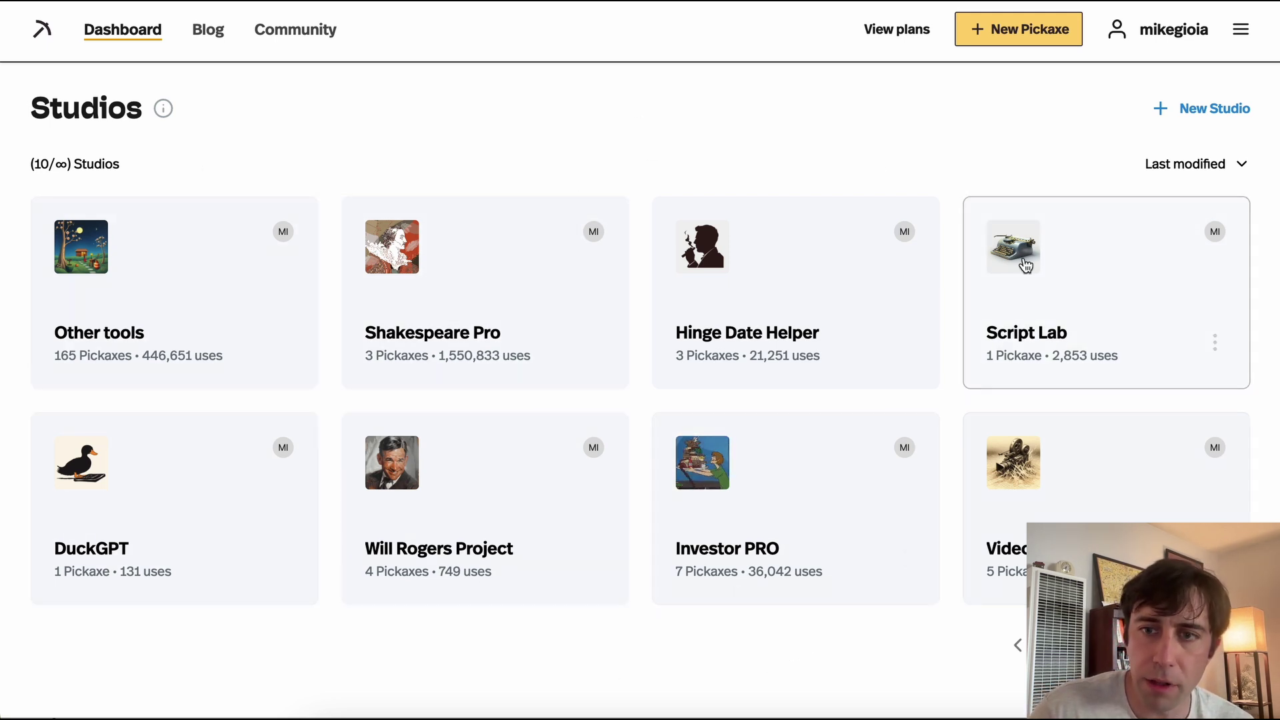
scroll(469, 171, "down", 1)
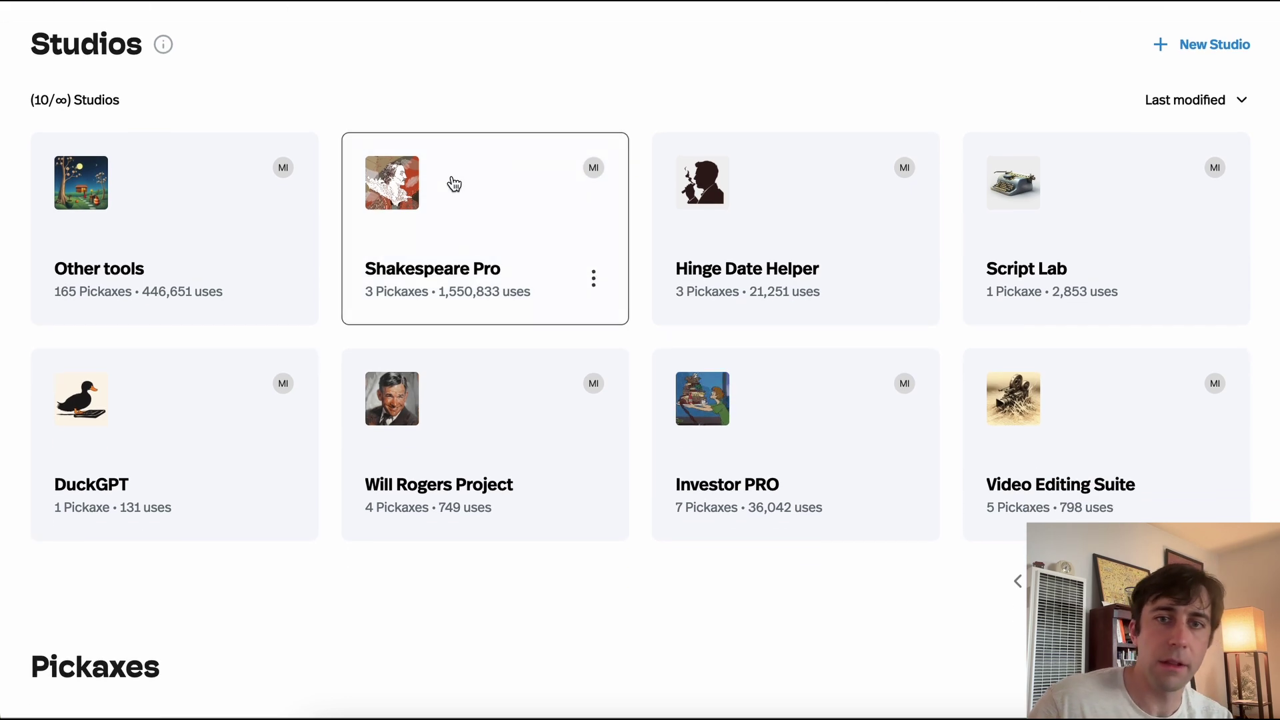
scroll(454, 184, "down", 10)
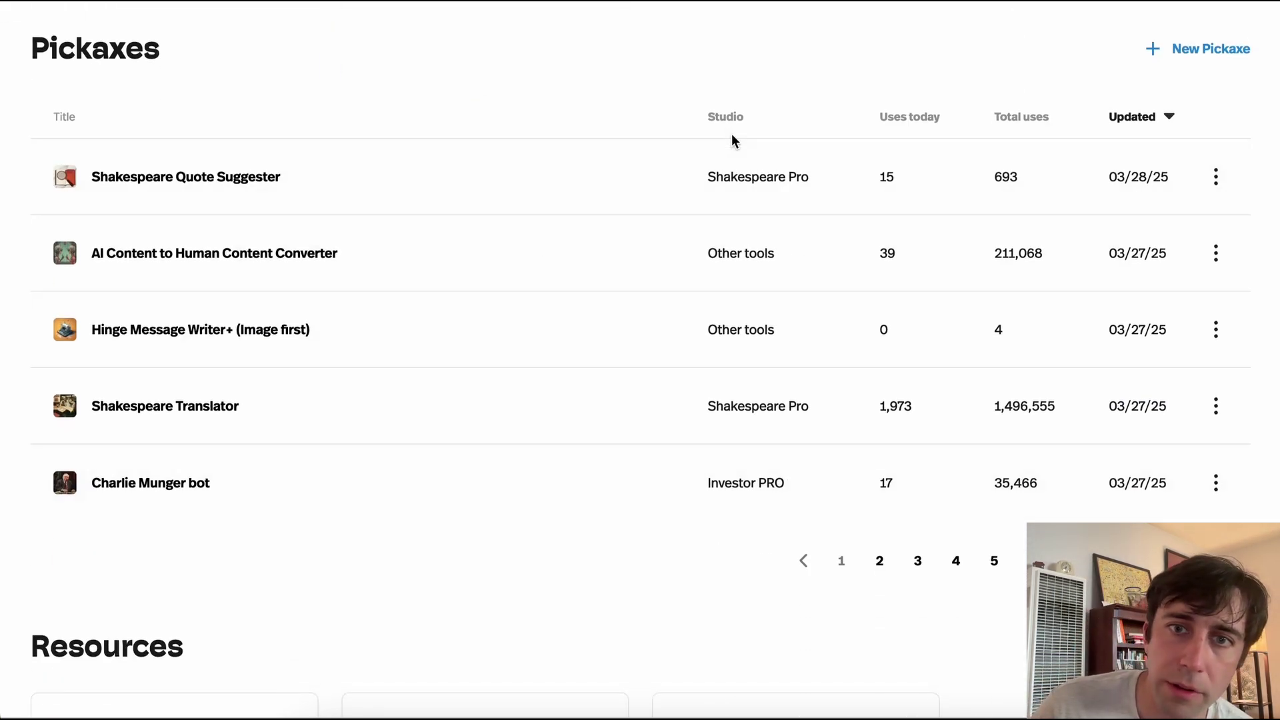
scroll(751, 485, "down", 1)
scroll(750, 485, "up", 10)
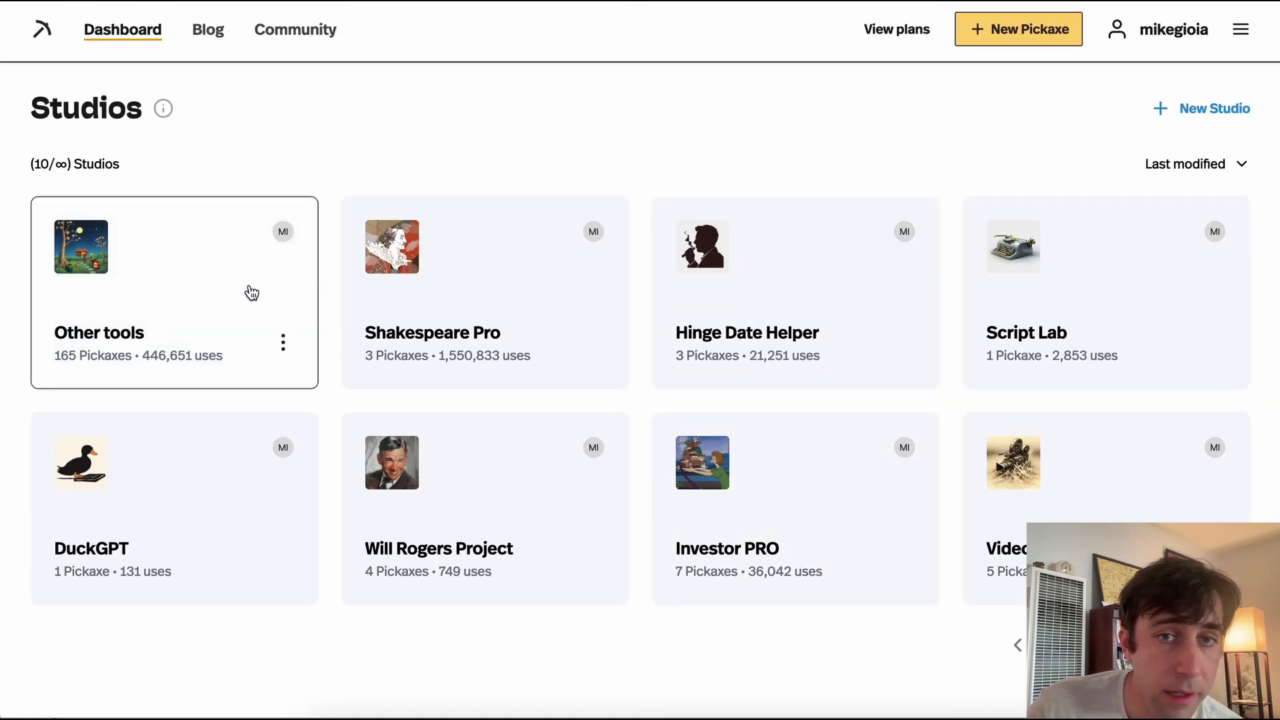
Step: Start a new Pickaxe and pick the Chat option for a conversational chatbot
left_click(1037, 40)
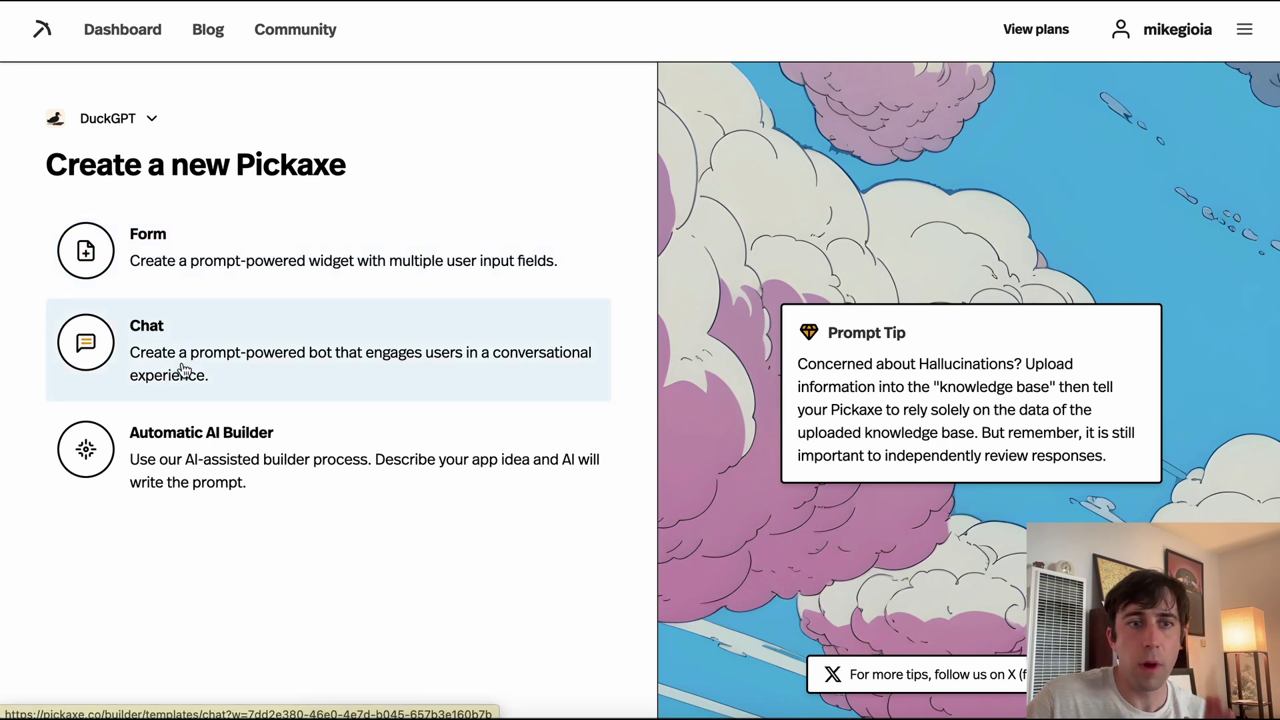
left_click(252, 360)
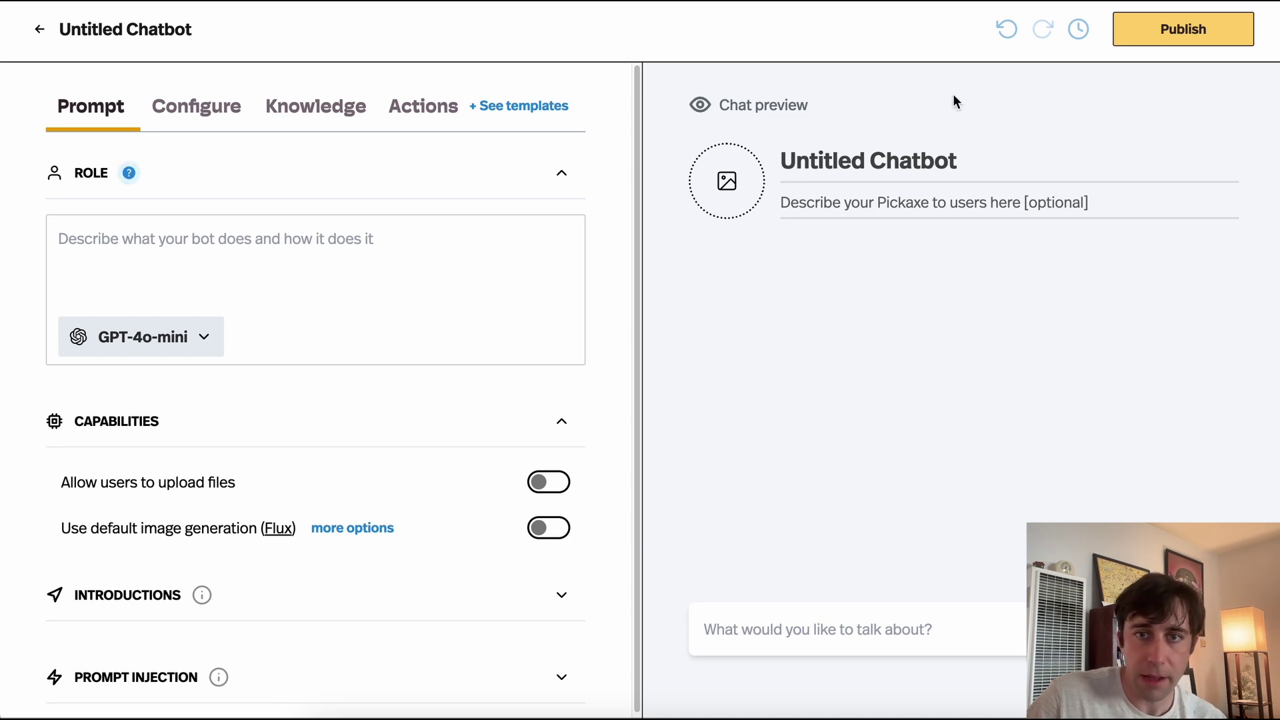
Step: Name the chatbot 'Spanish Tutor' with the role 'Translate what the user says into Spanish'
left_click(930, 150)
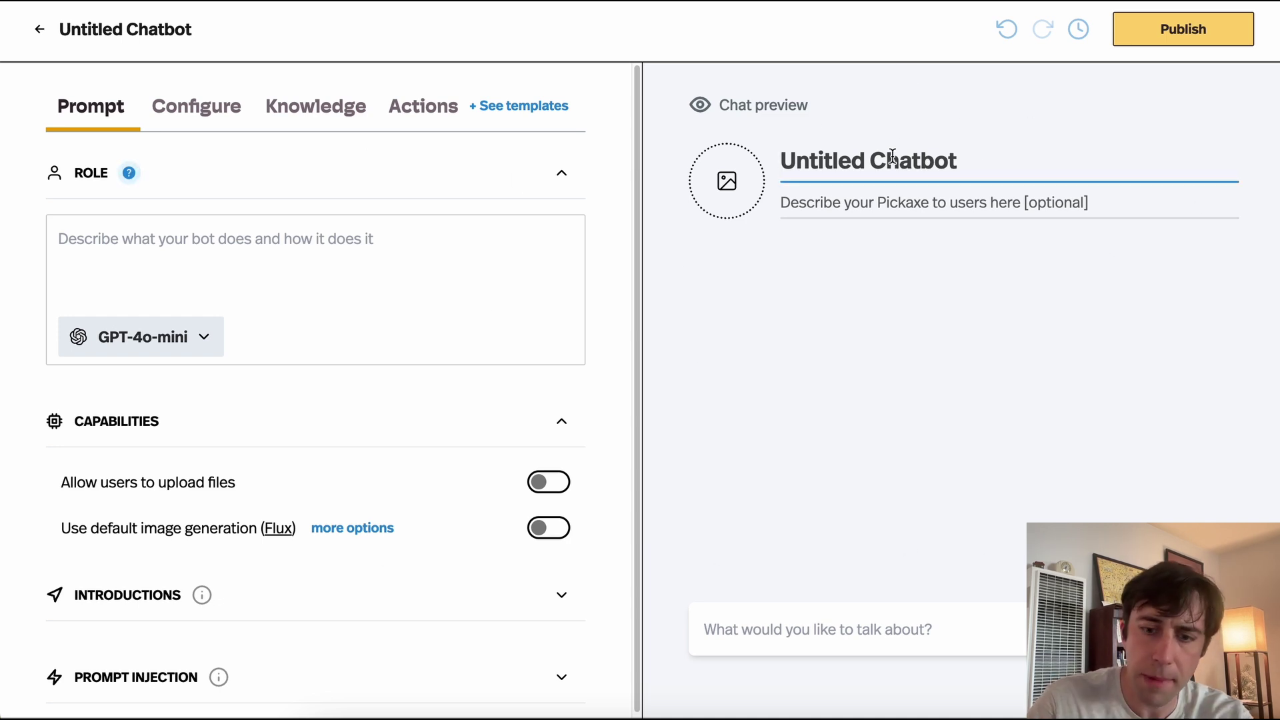
type("Spanish Tutor")
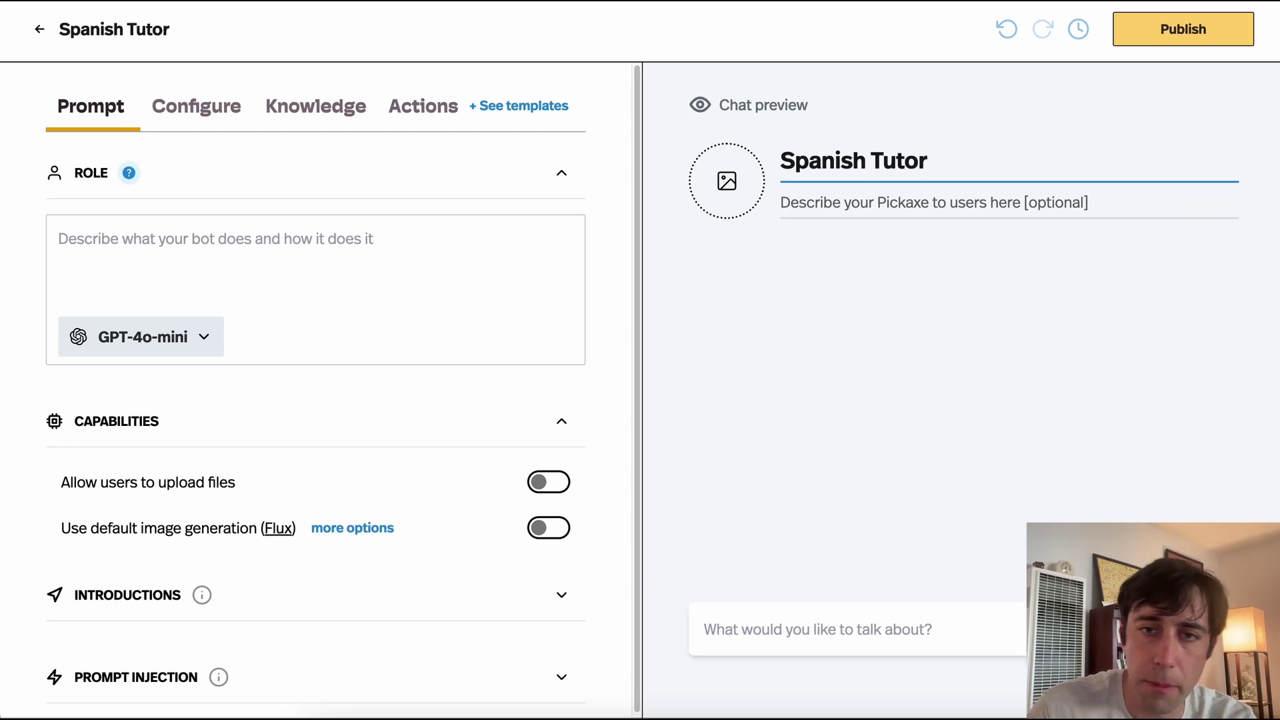
left_click(424, 250)
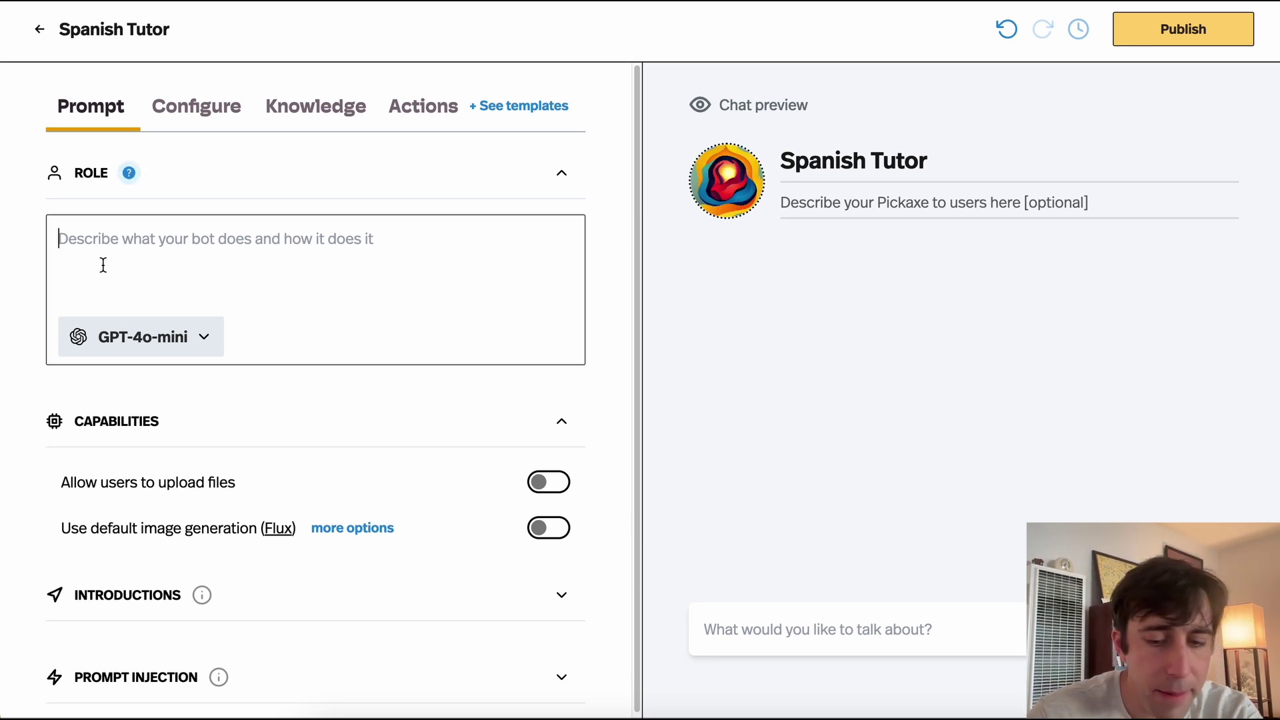
type("What")
key("ctrl+BackSpace")
type("Translate wha")
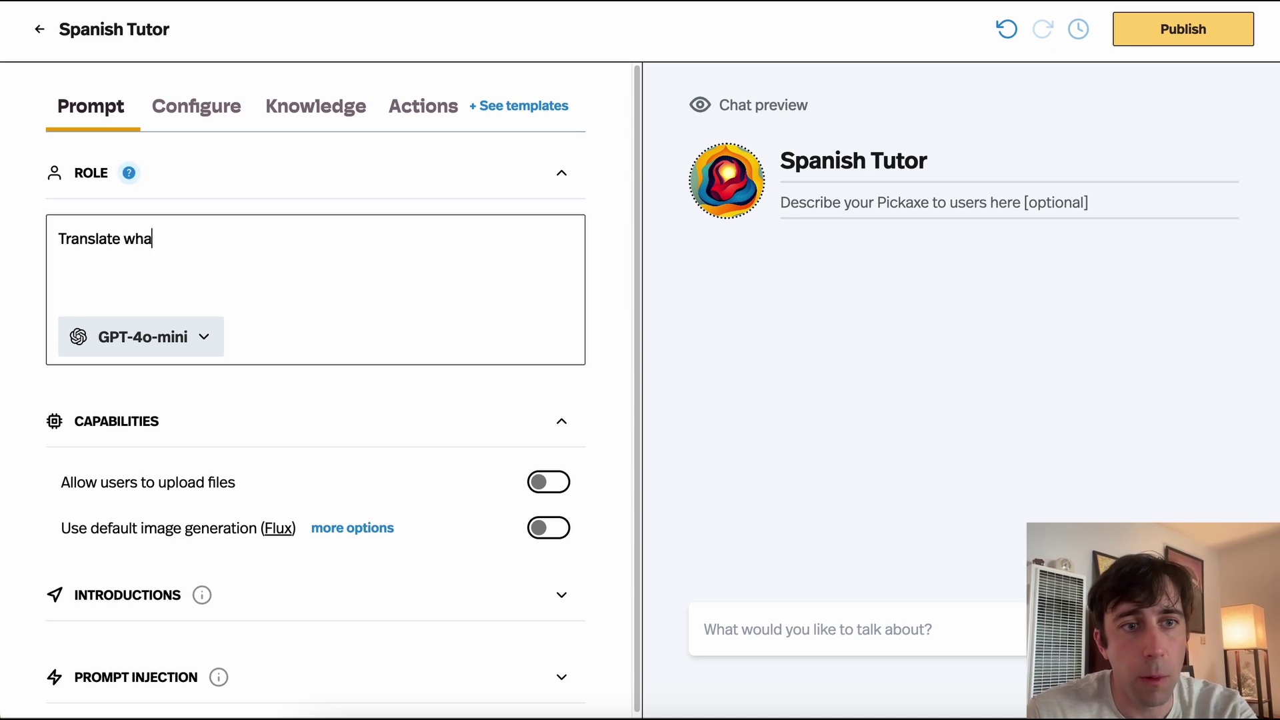
type("t the user says into PS")
key("BackSpace")
key("BackSpace")
type("Spanis")
key("BackSpace")
key("BackSpace")
type("nish")
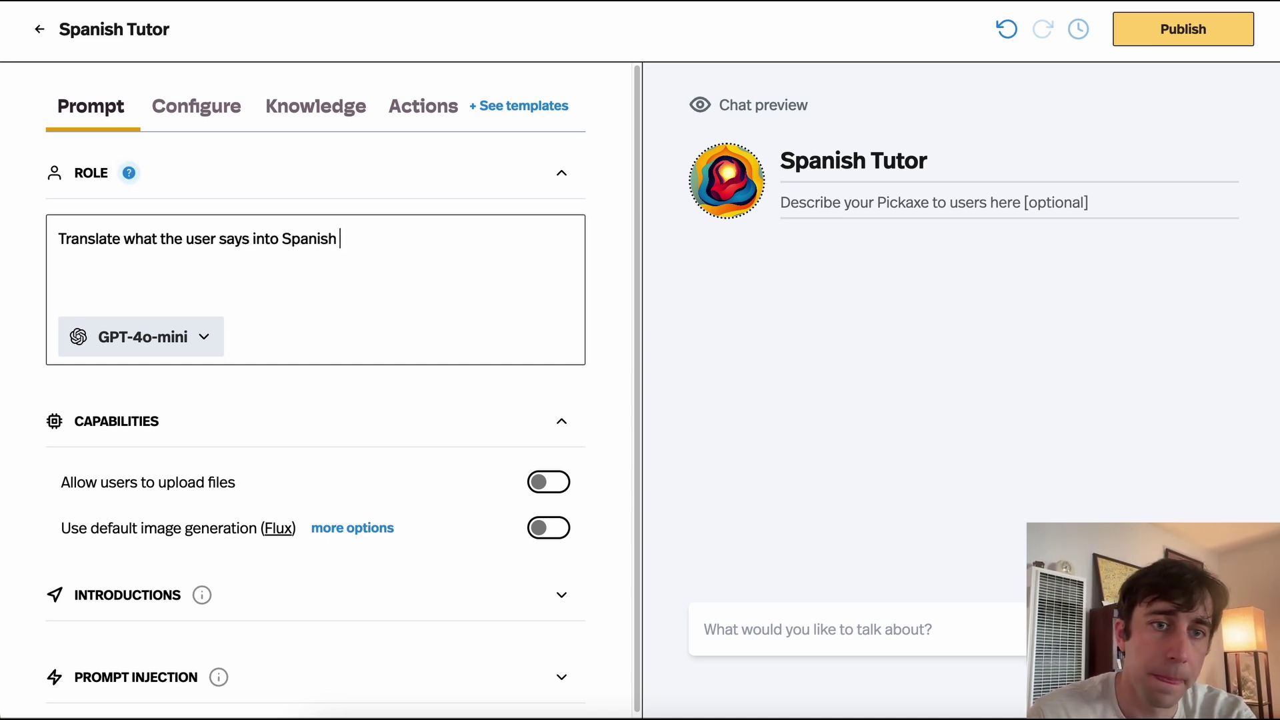
Step: Keep GPT-4o-mini as the model and enable file uploads, testing the preview's attach button
left_click(187, 334)
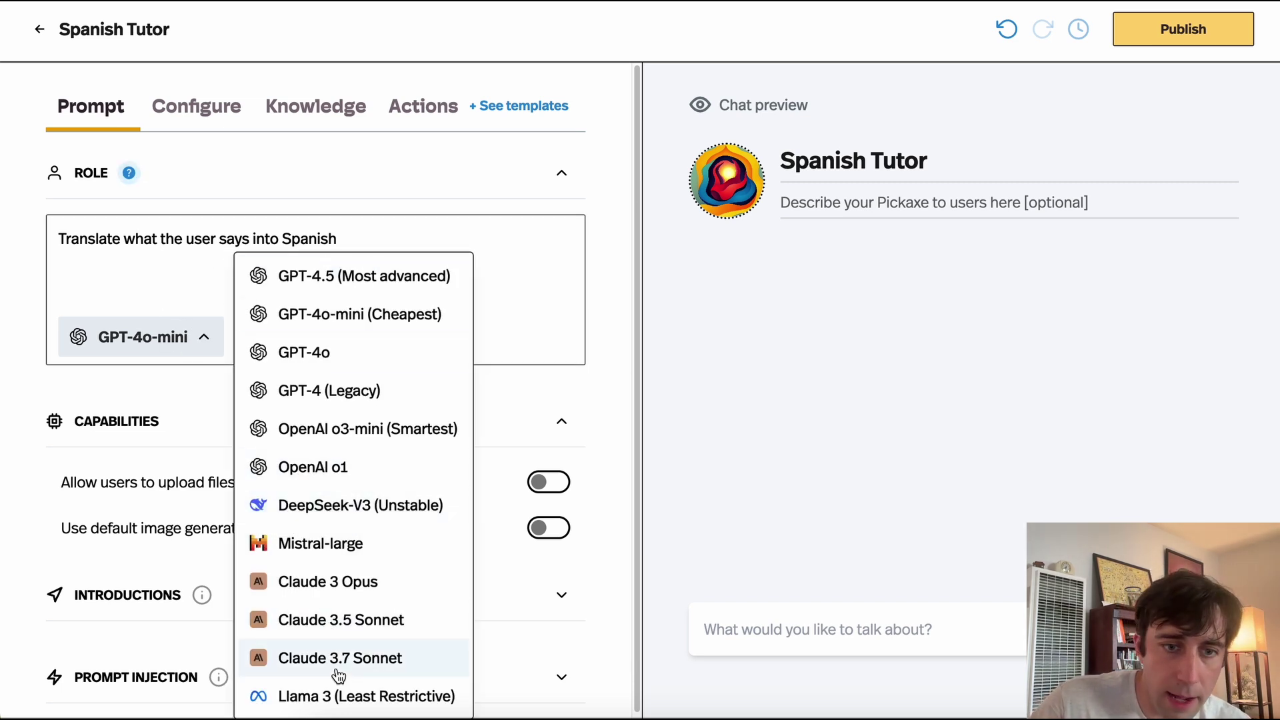
left_click(111, 266)
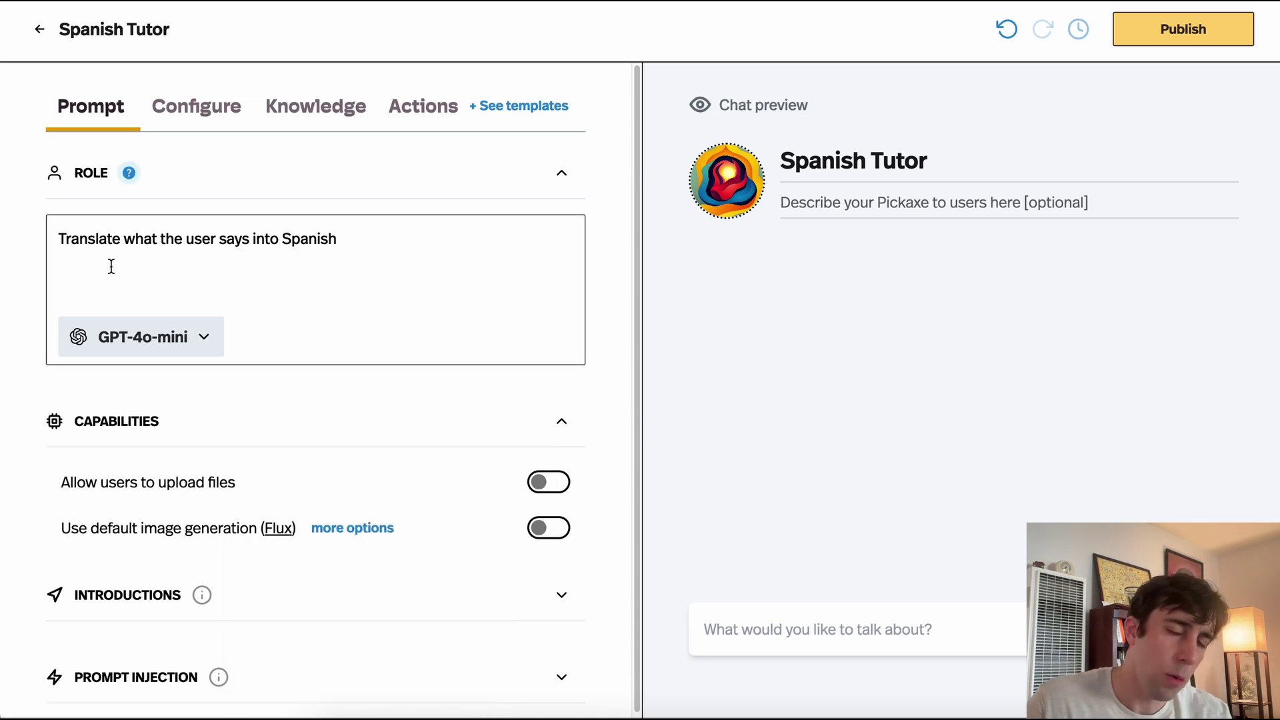
scroll(114, 260, "down", 1)
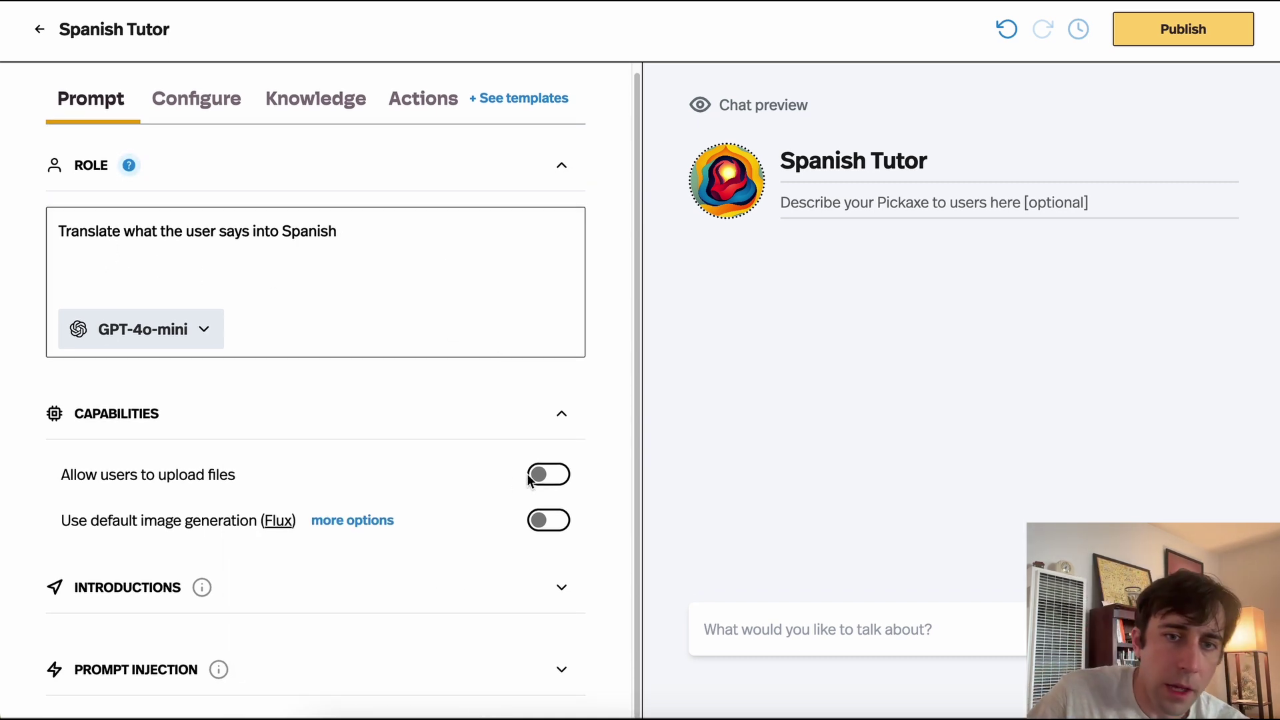
left_click(545, 475)
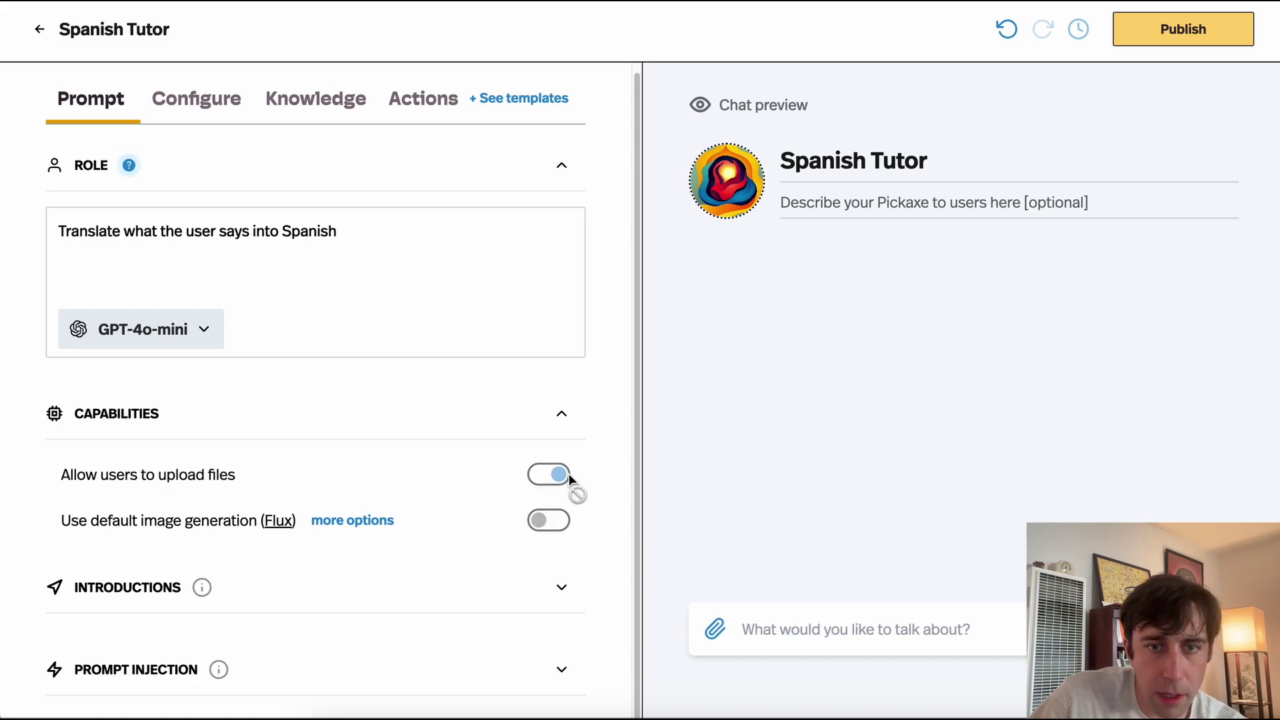
left_click(715, 630)
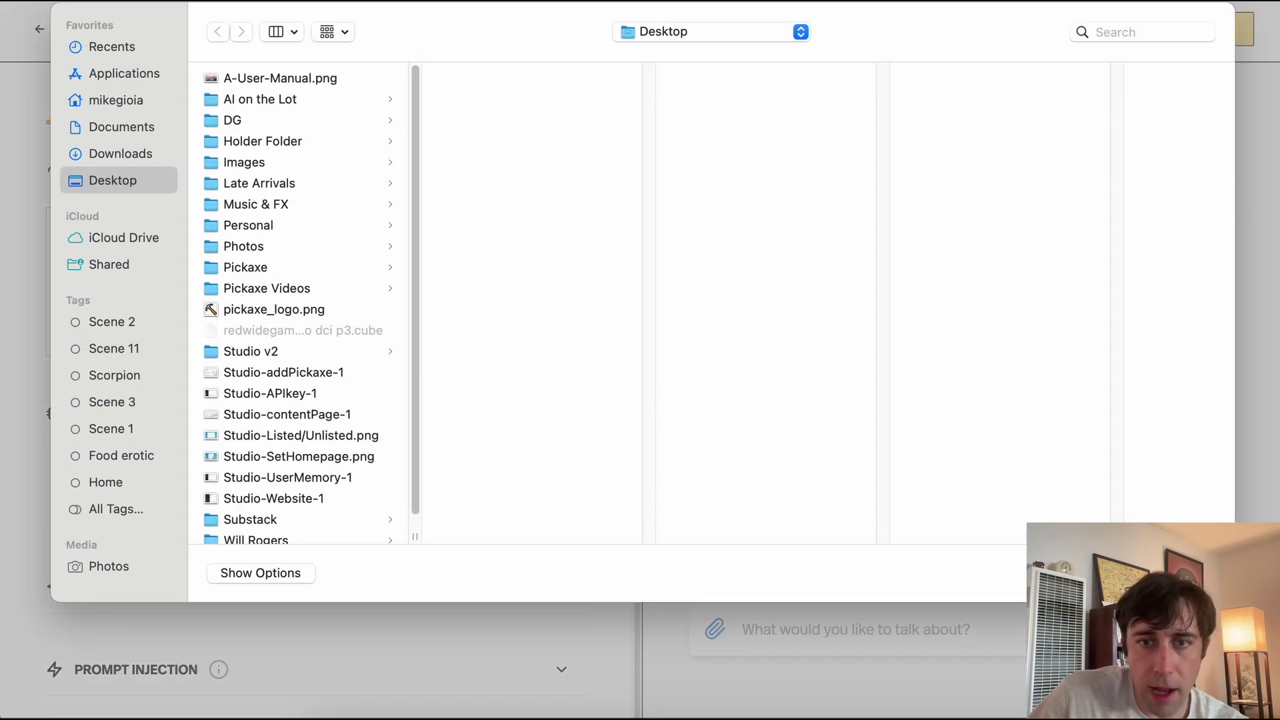
key("Escape")
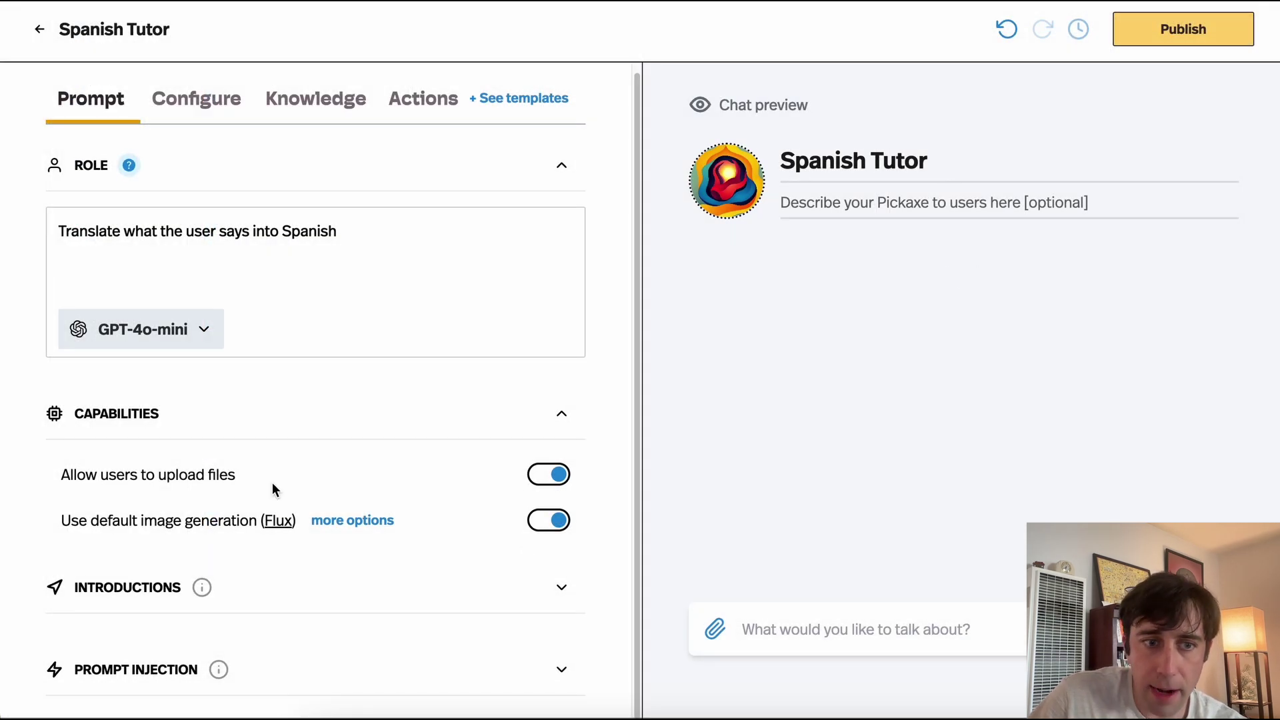
Step: Add the intro message 'Tell em something and I'l translate it into spanish'
scroll(270, 510, "down", 1)
left_click(586, 590)
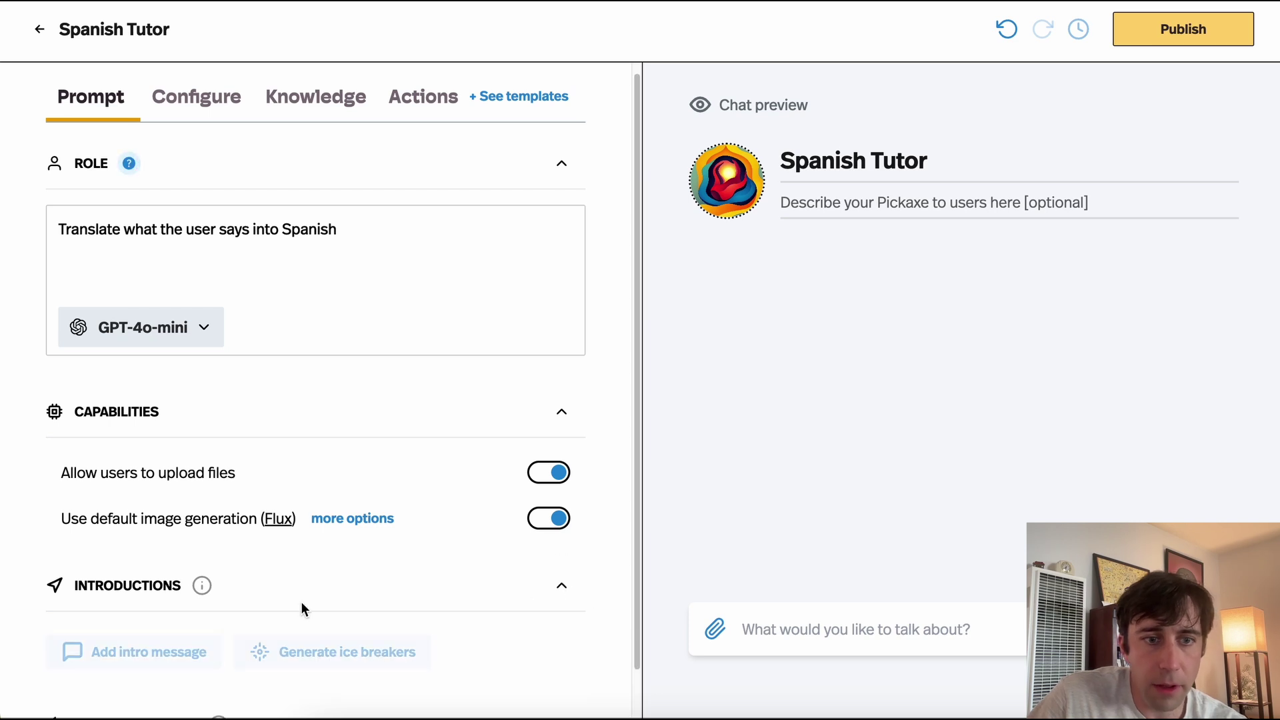
left_click(145, 652)
type("Te")
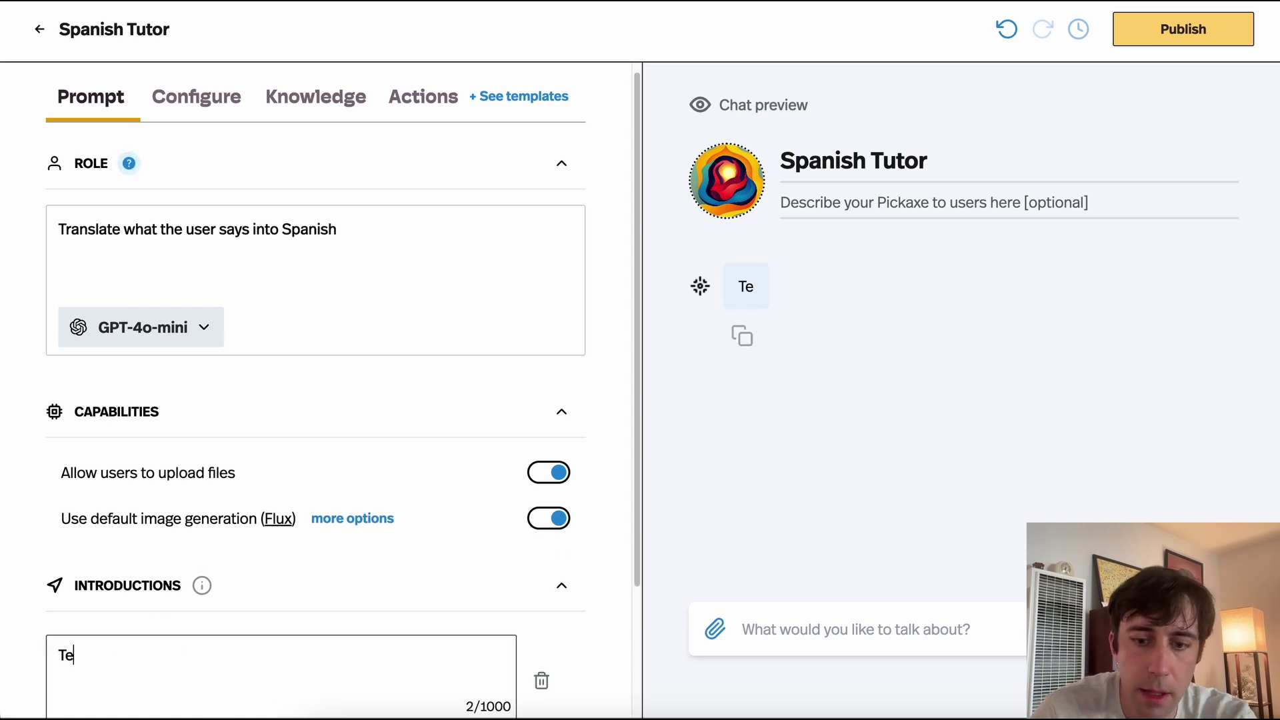
type("ll em something and I")
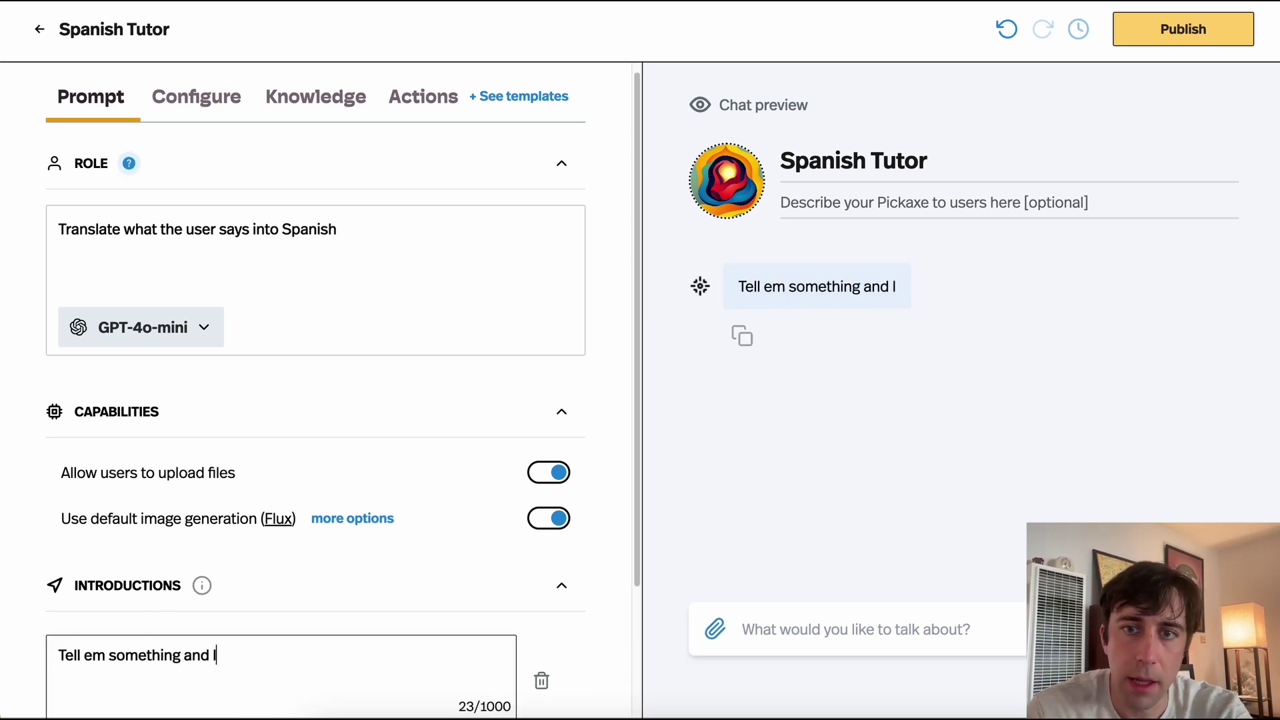
type("'l translate it into spanish")
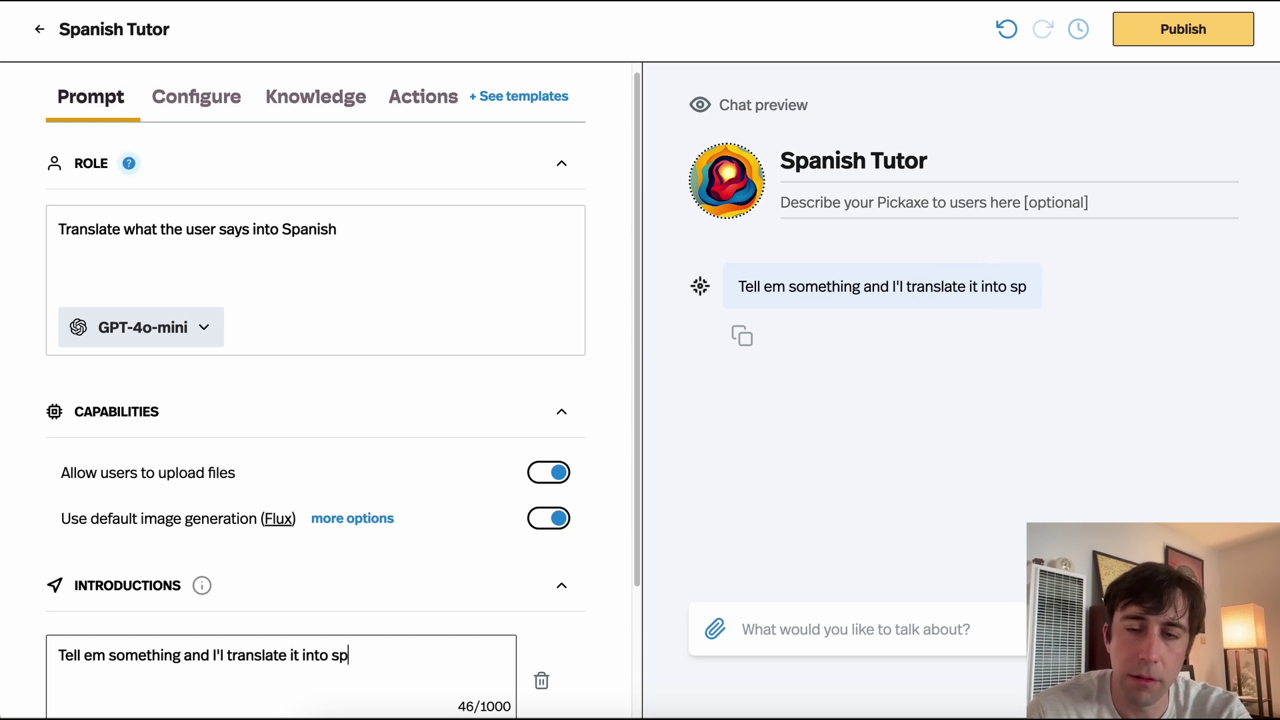
left_click(197, 104)
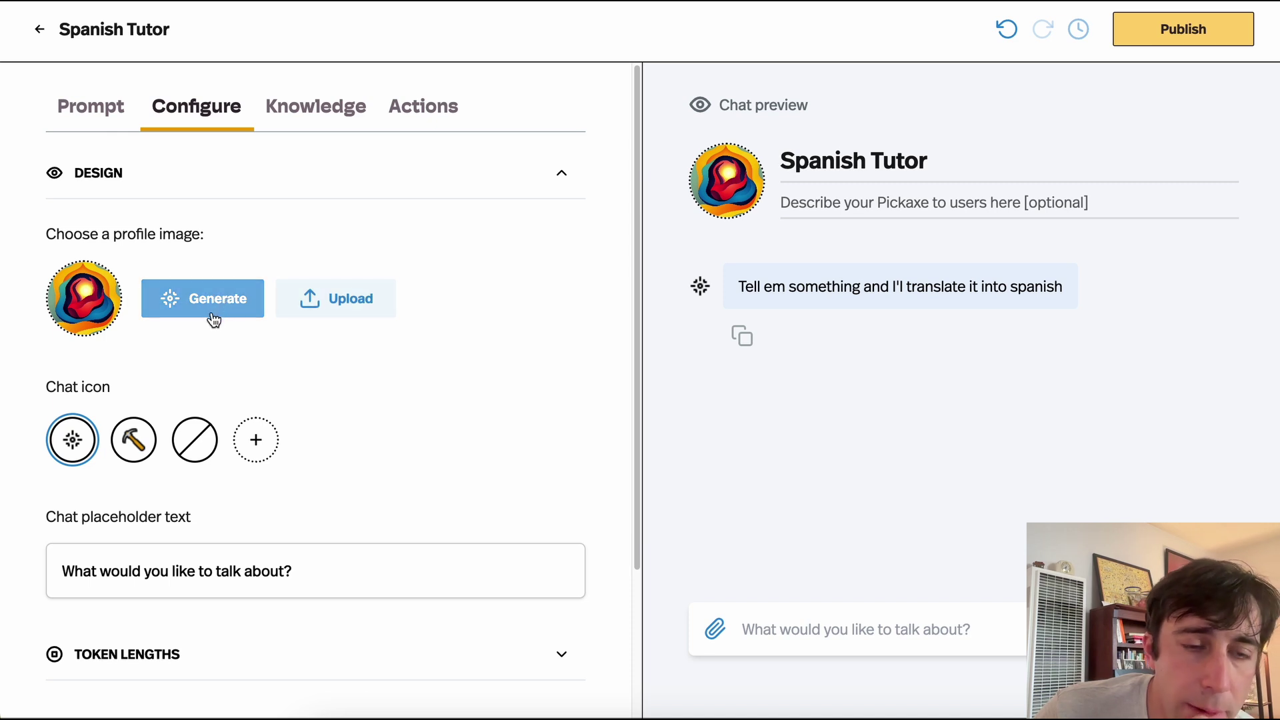
Step: Inspect the Token Lengths sliders, collapse them, and view the empty Knowledge tab
scroll(321, 328, "down", 3)
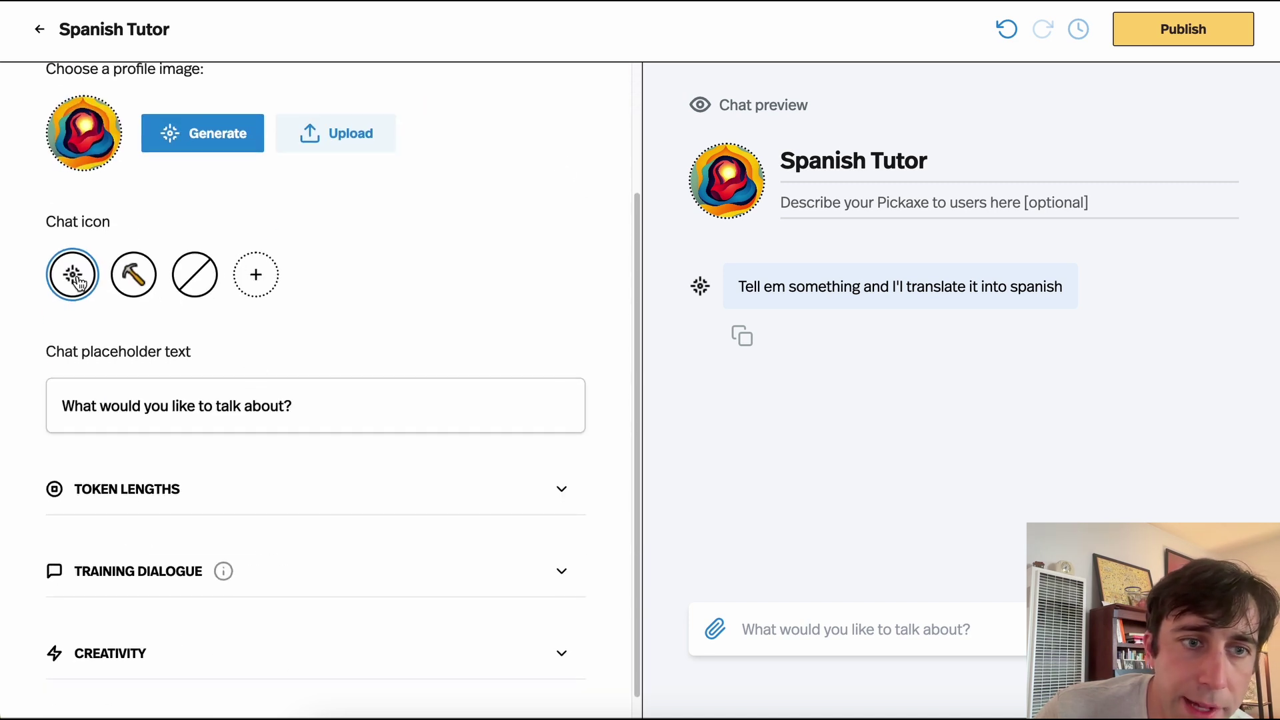
scroll(341, 304, "down", 1)
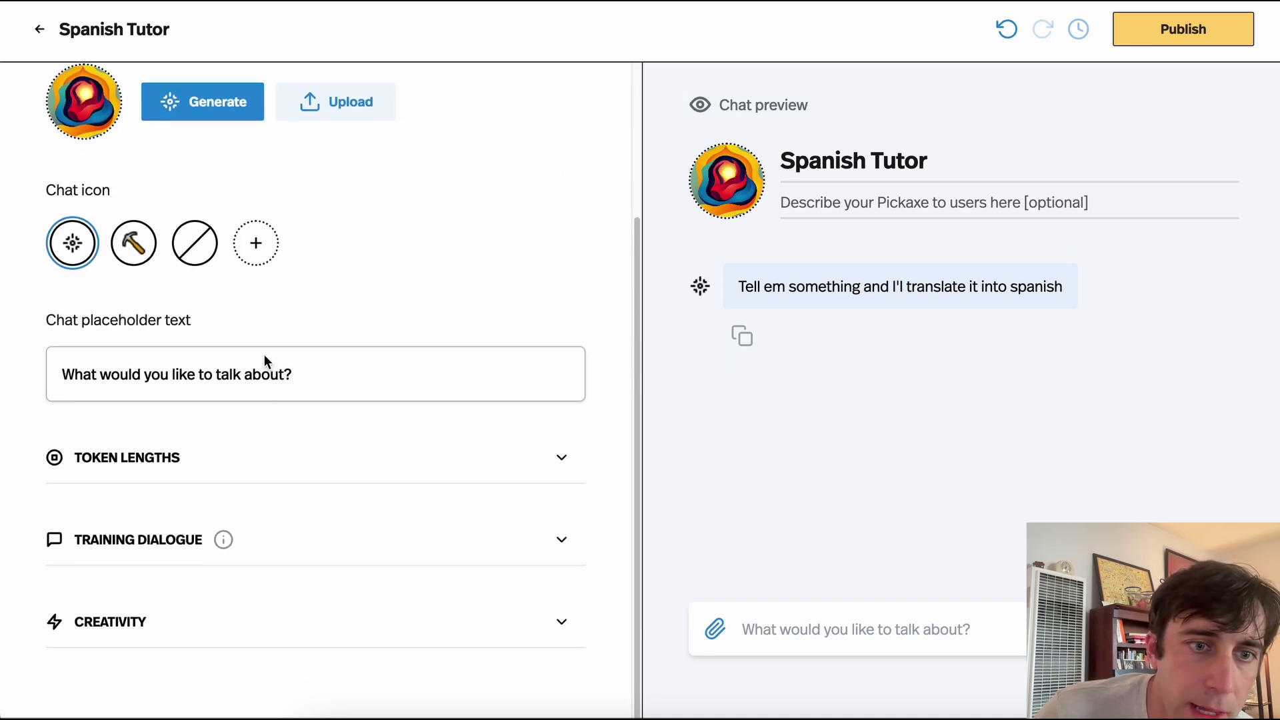
left_click(159, 460)
scroll(187, 450, "down", 5)
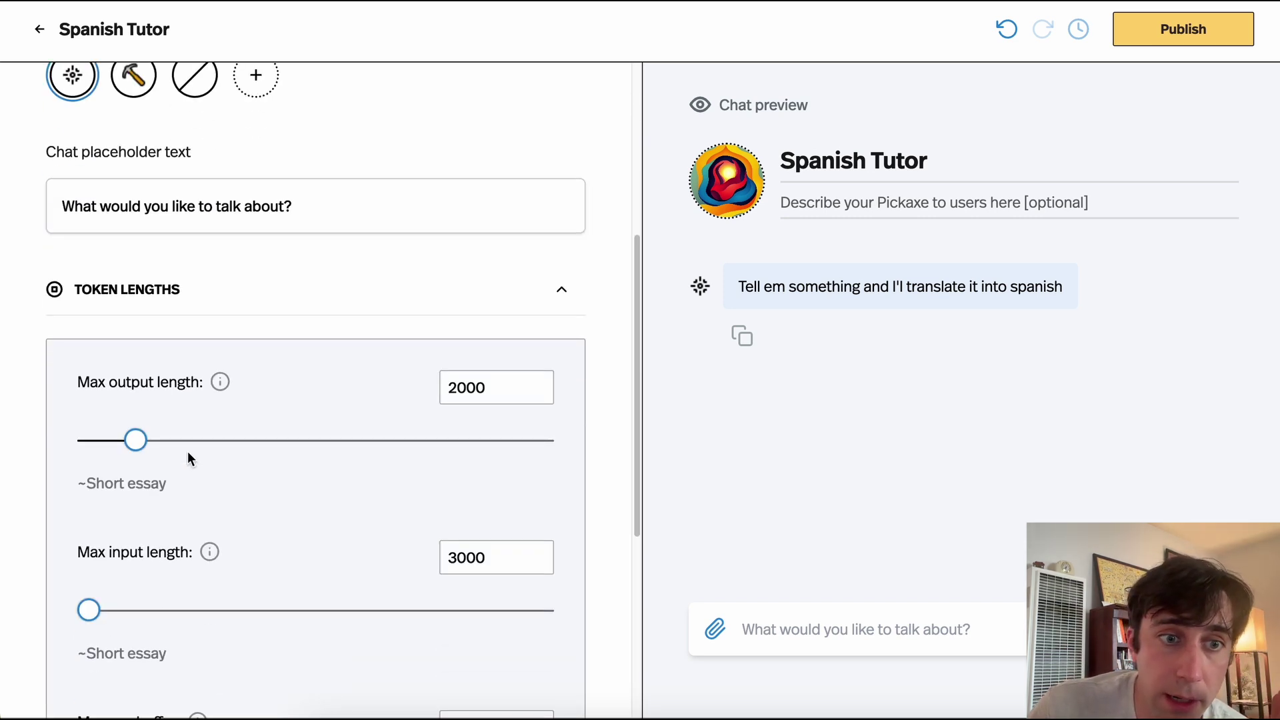
scroll(200, 453, "down", 5)
scroll(280, 320, "down", 4)
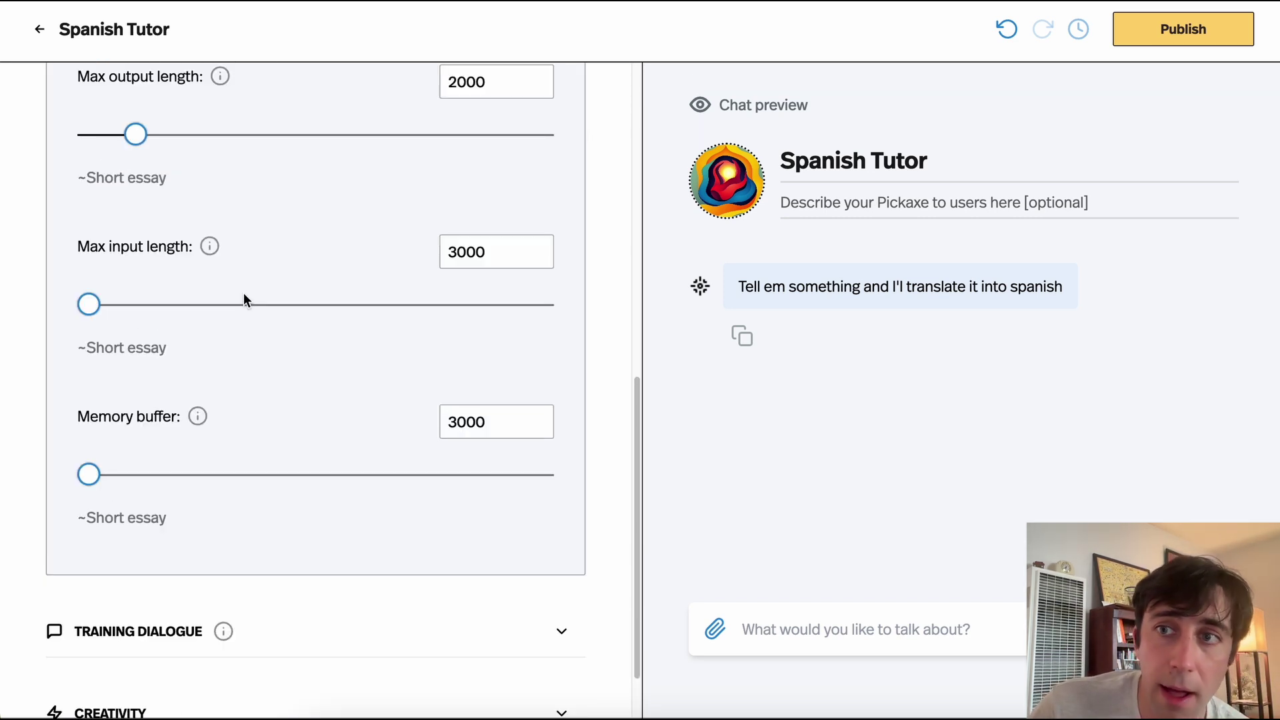
scroll(200, 292, "up", 5)
left_click(118, 295)
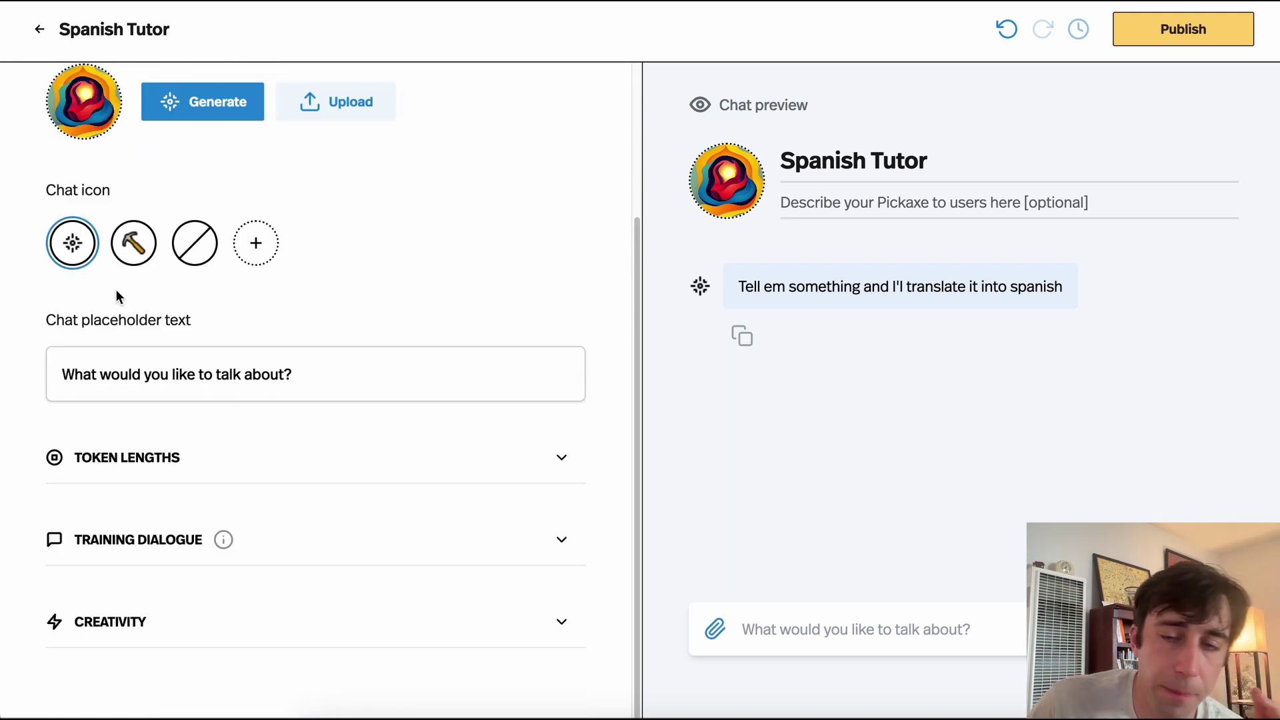
scroll(280, 327, "up", 3)
left_click(303, 99)
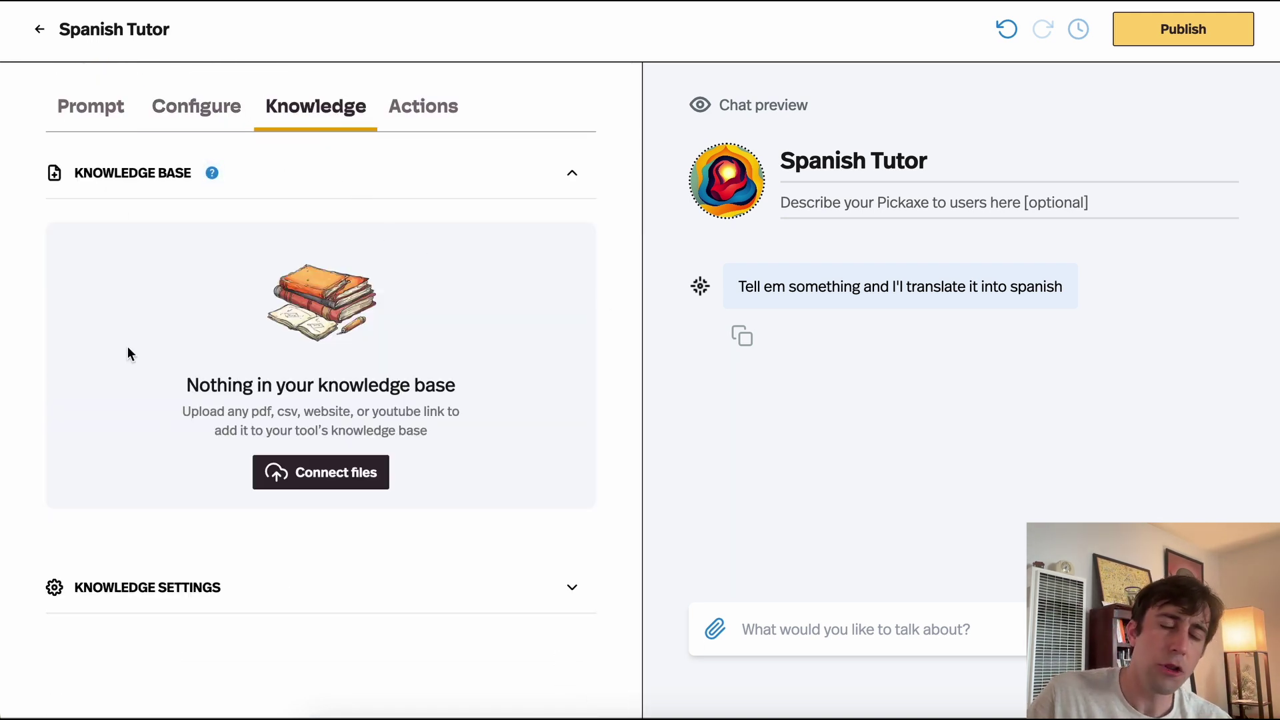
left_click(311, 474)
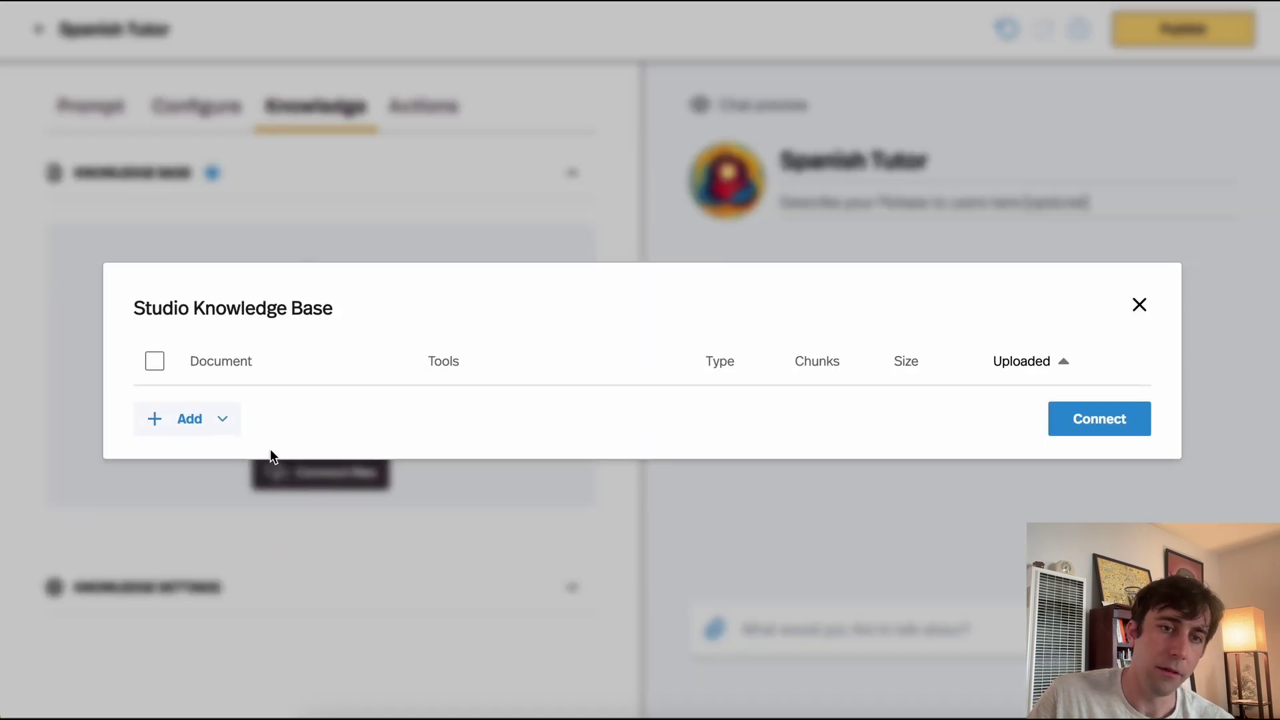
left_click(223, 423)
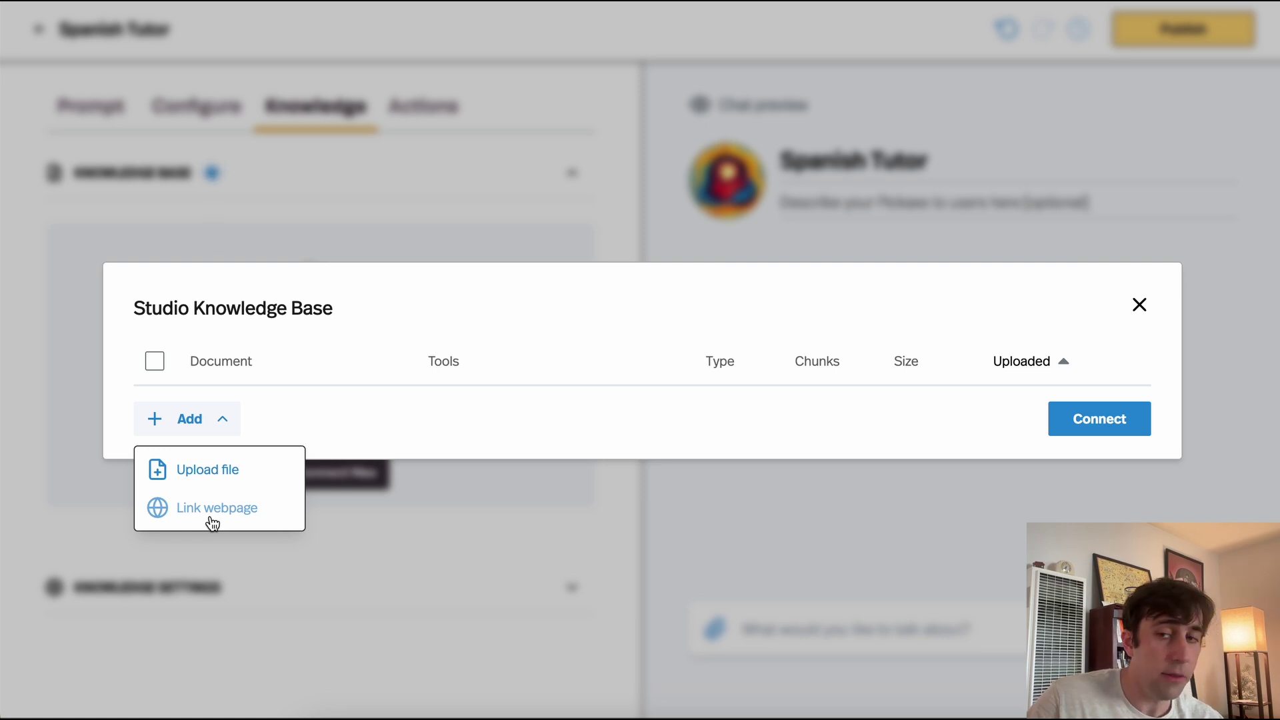
left_click(1139, 307)
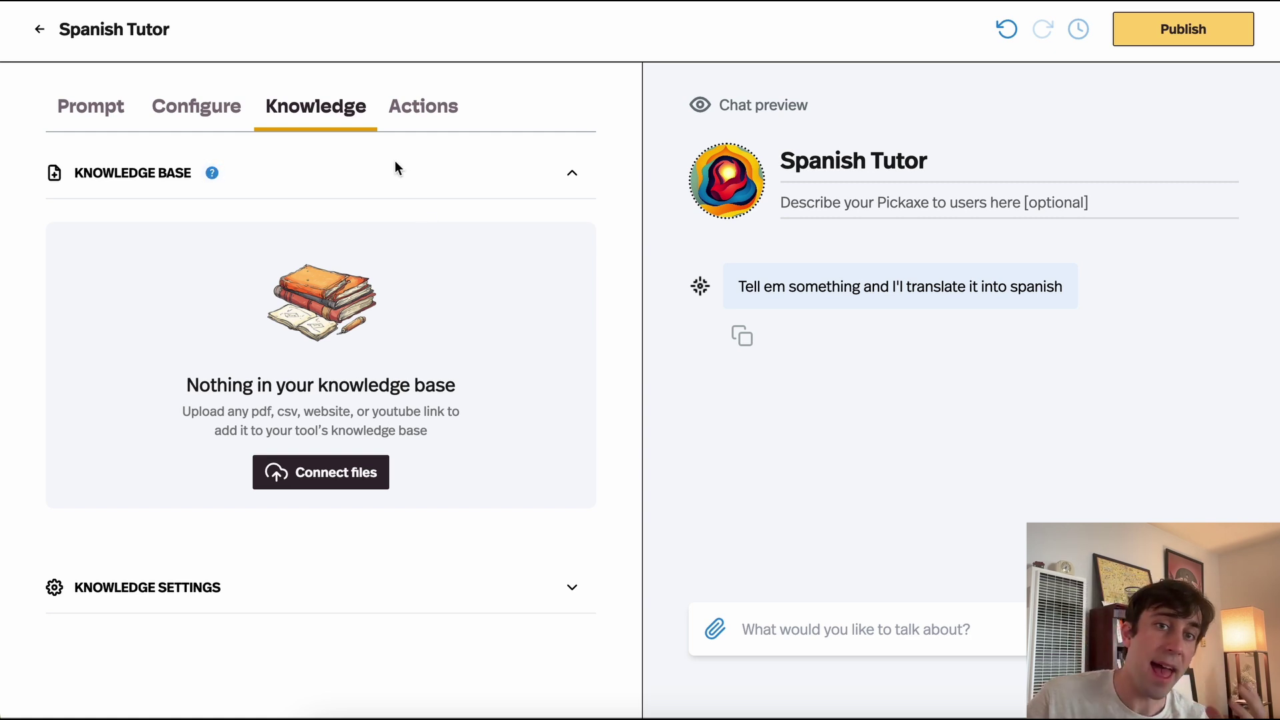
Step: Browse the Spanish Tutor's Actions cards in a widened editor panel
left_click(433, 110)
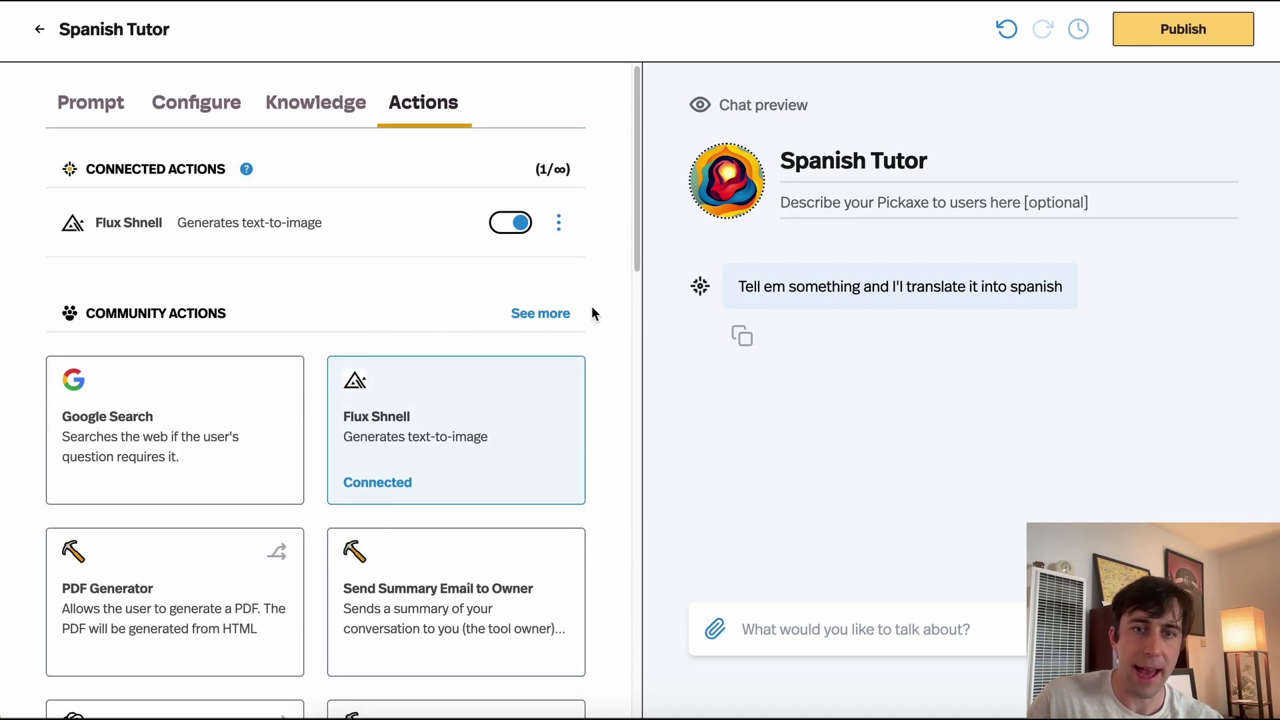
left_click_drag(643, 322, 785, 330)
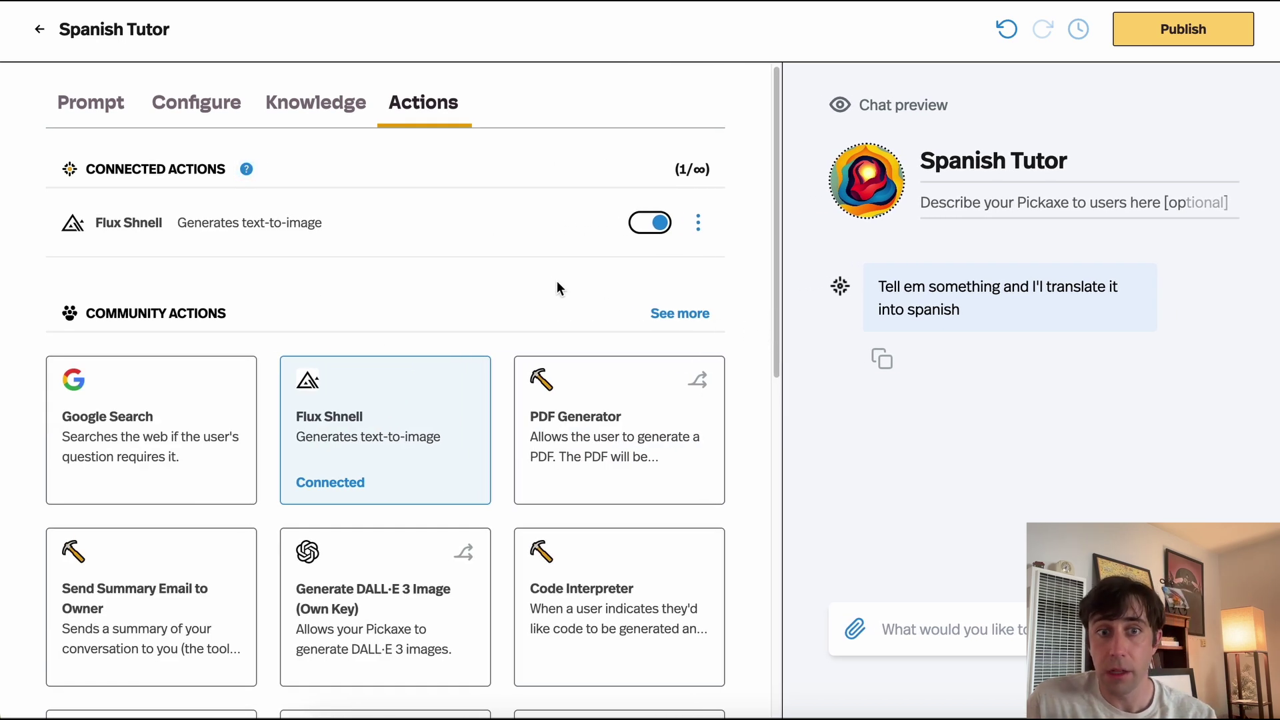
scroll(548, 280, "down", 2)
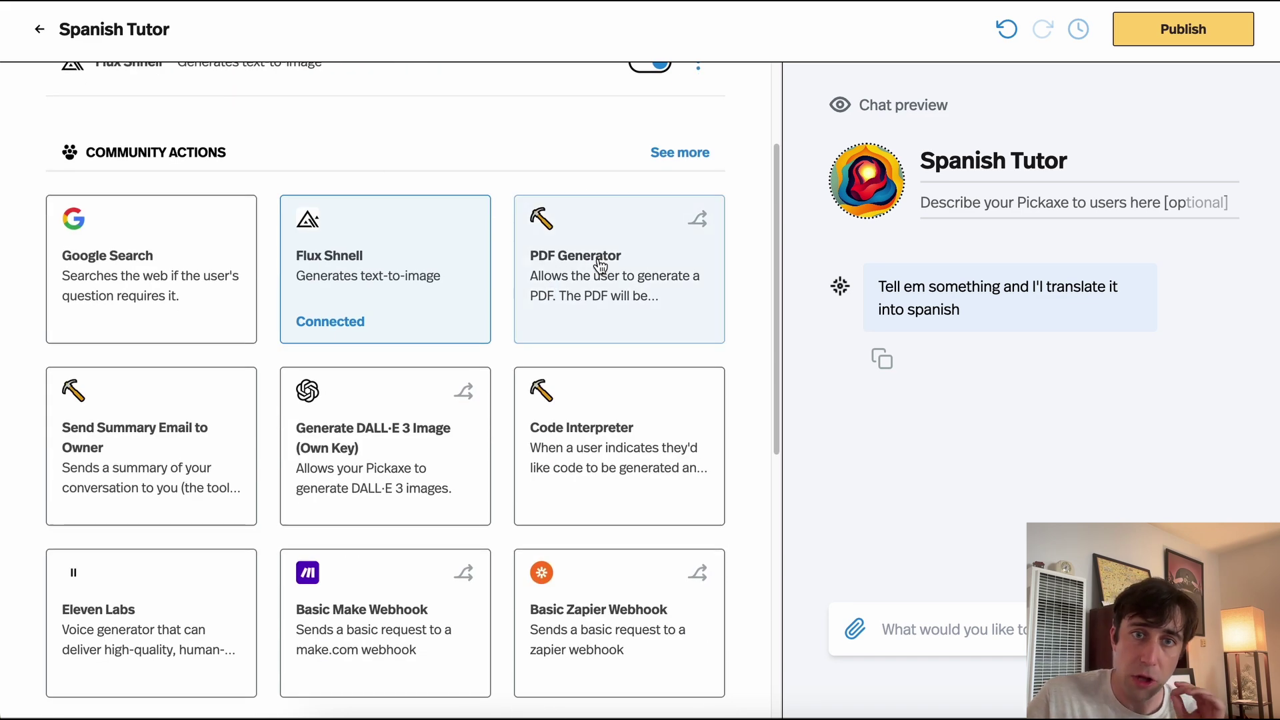
scroll(600, 265, "down", 2)
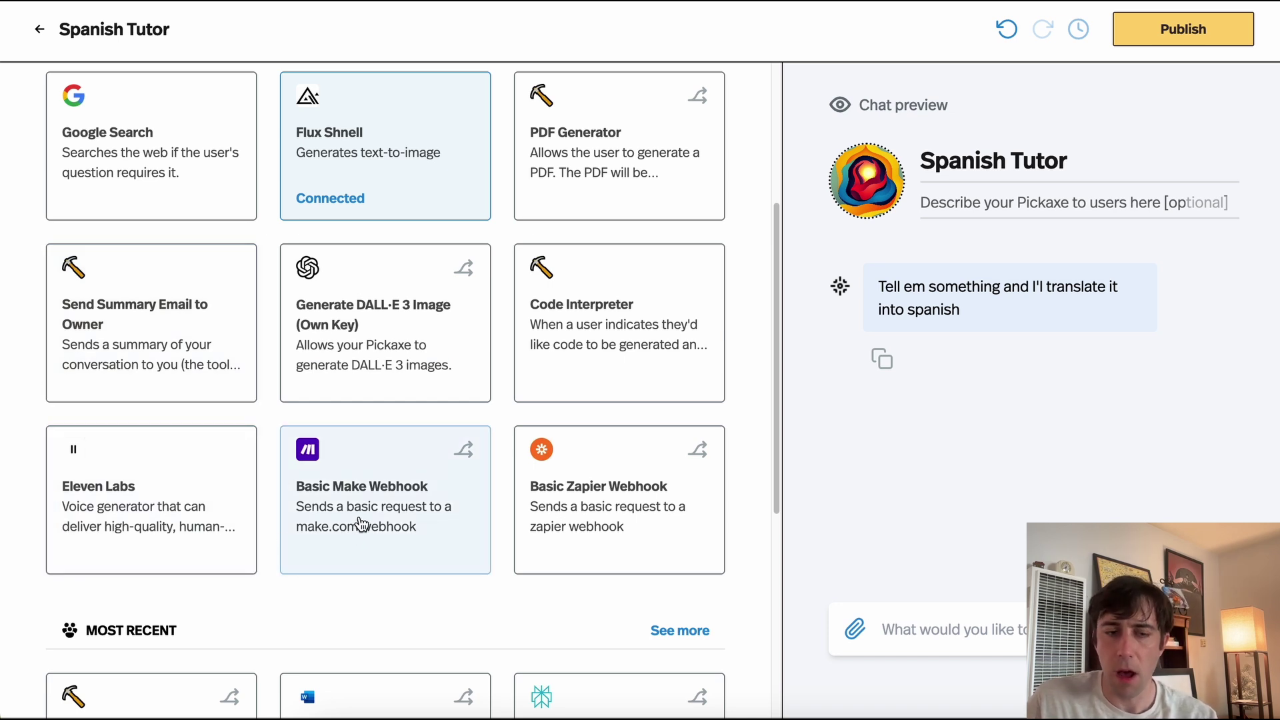
scroll(361, 522, "up", 5)
Step: Browse the full actions catalogue, close it, and restore the chat preview width
left_click(668, 318)
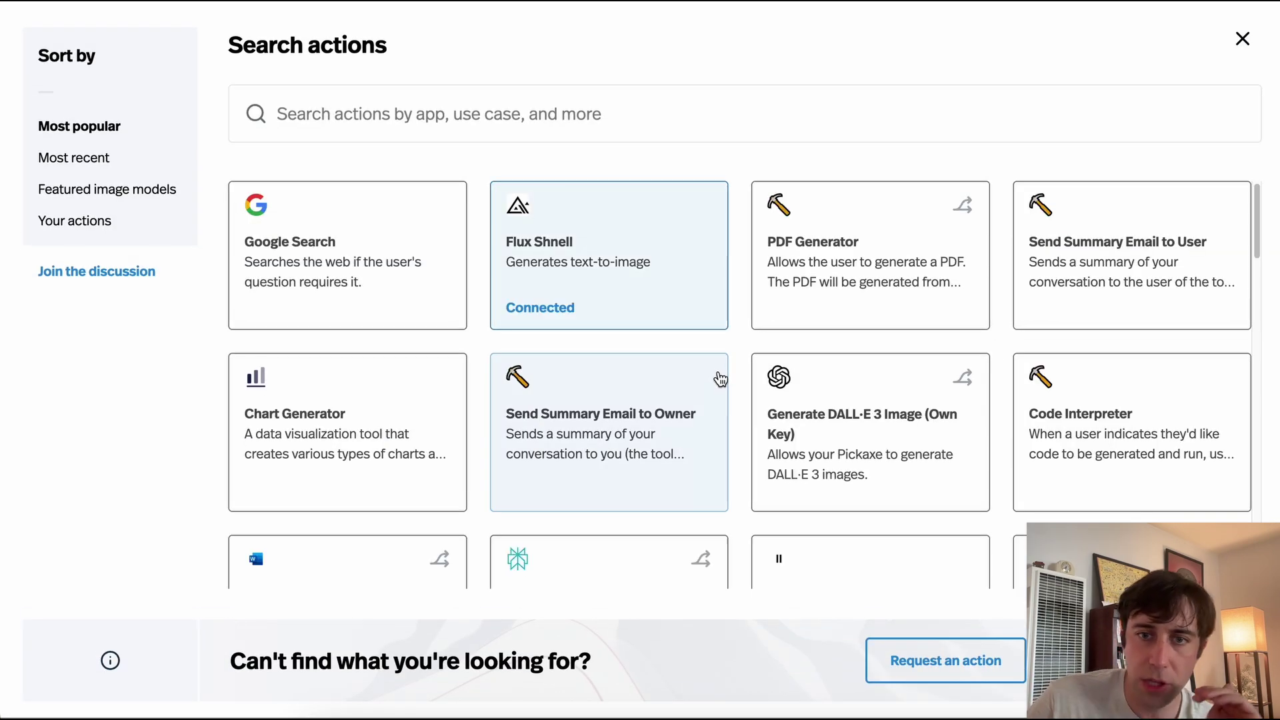
scroll(850, 420, "down", 10)
scroll(858, 424, "down", 5)
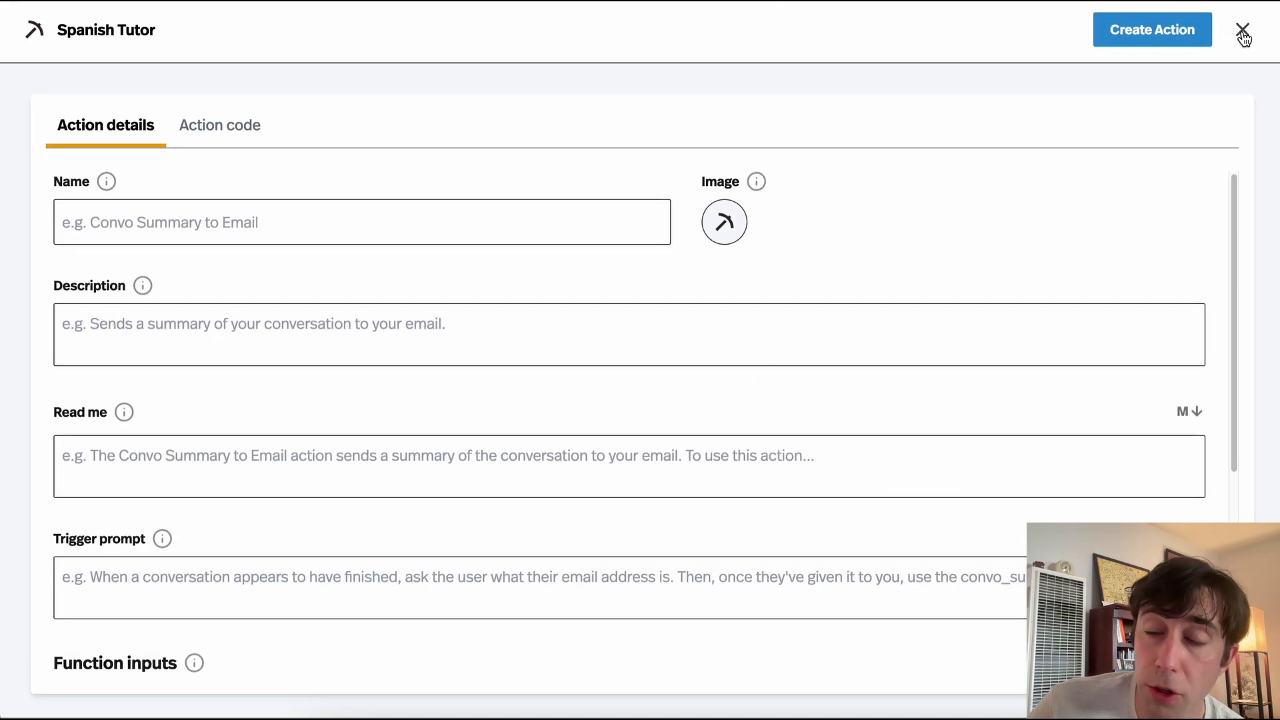
left_click(1243, 31)
left_click(1240, 33)
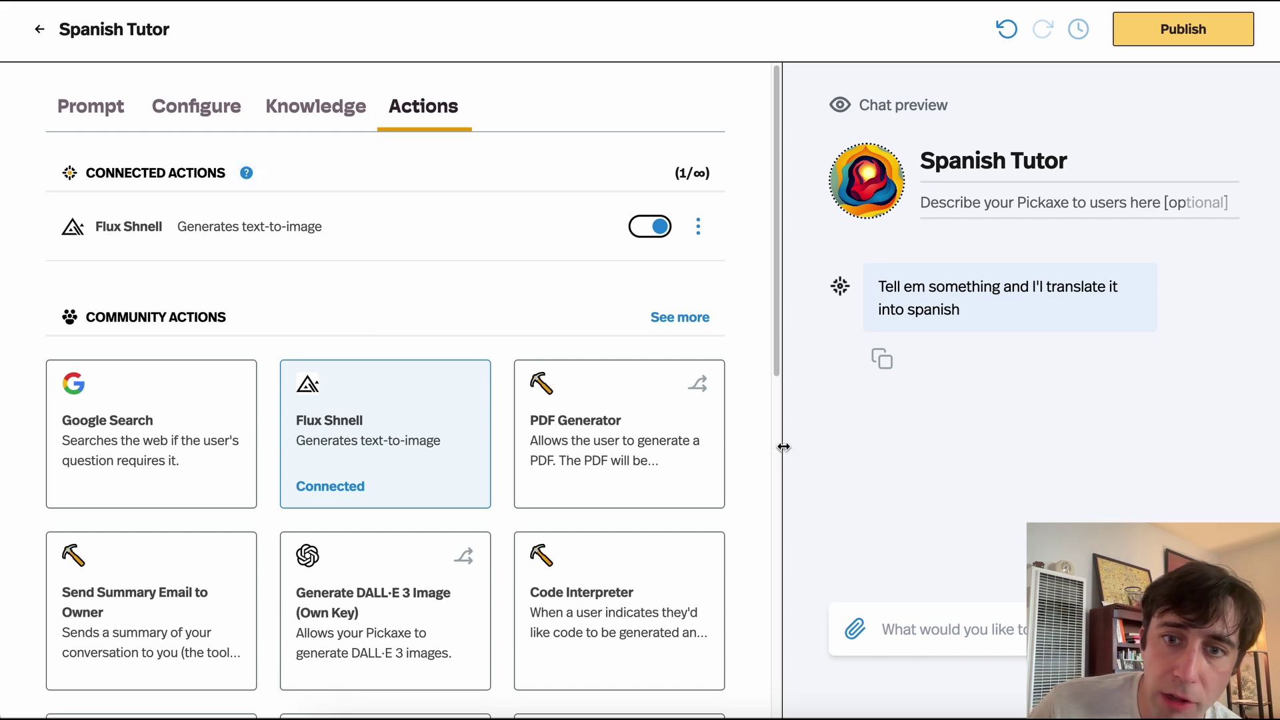
left_click_drag(784, 446, 680, 452)
scroll(451, 494, "down", 15)
scroll(456, 497, "up", 15)
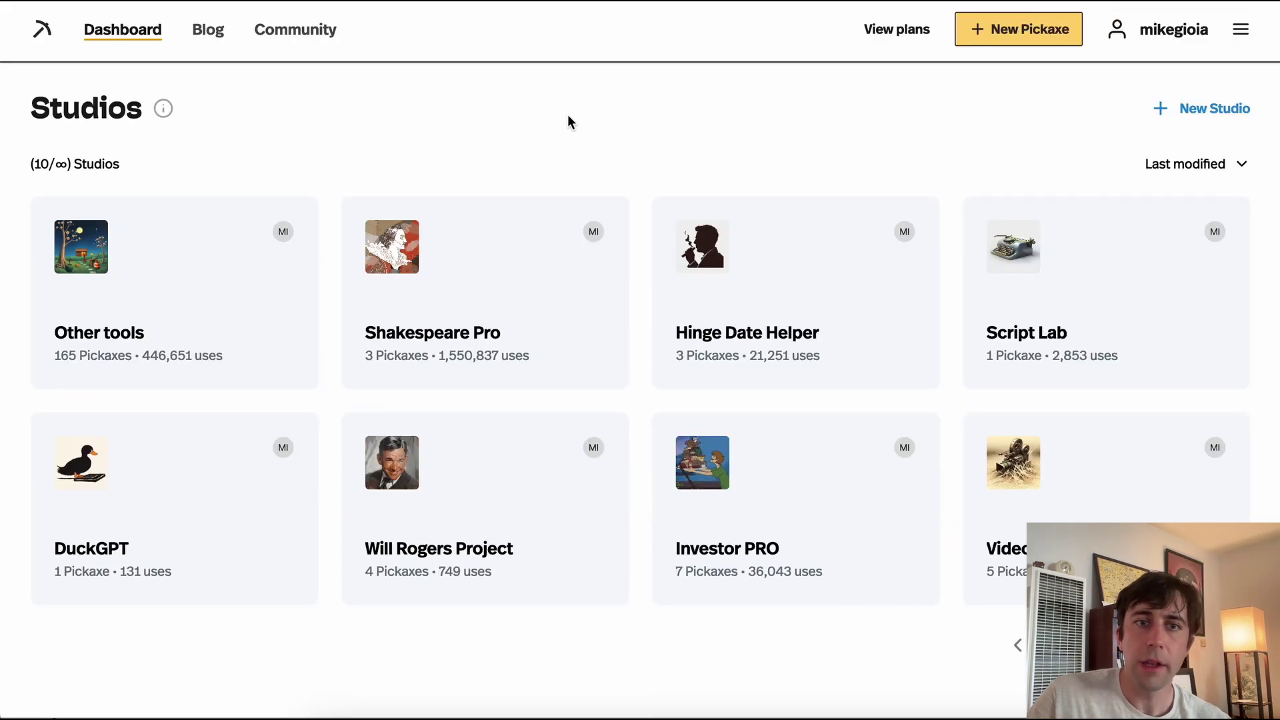
Step: Open the Shakespeare Pro studio, its public website, and the site's Shakespeare Translator page
left_click(486, 244)
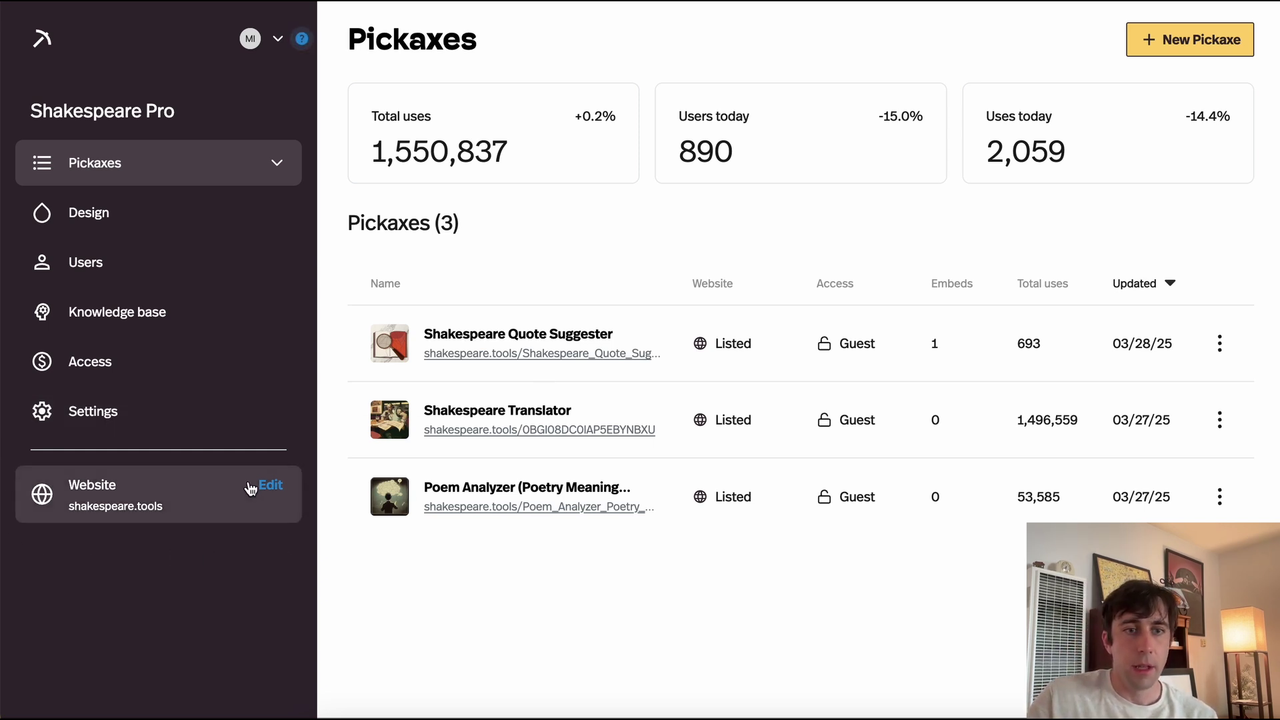
left_click(196, 505)
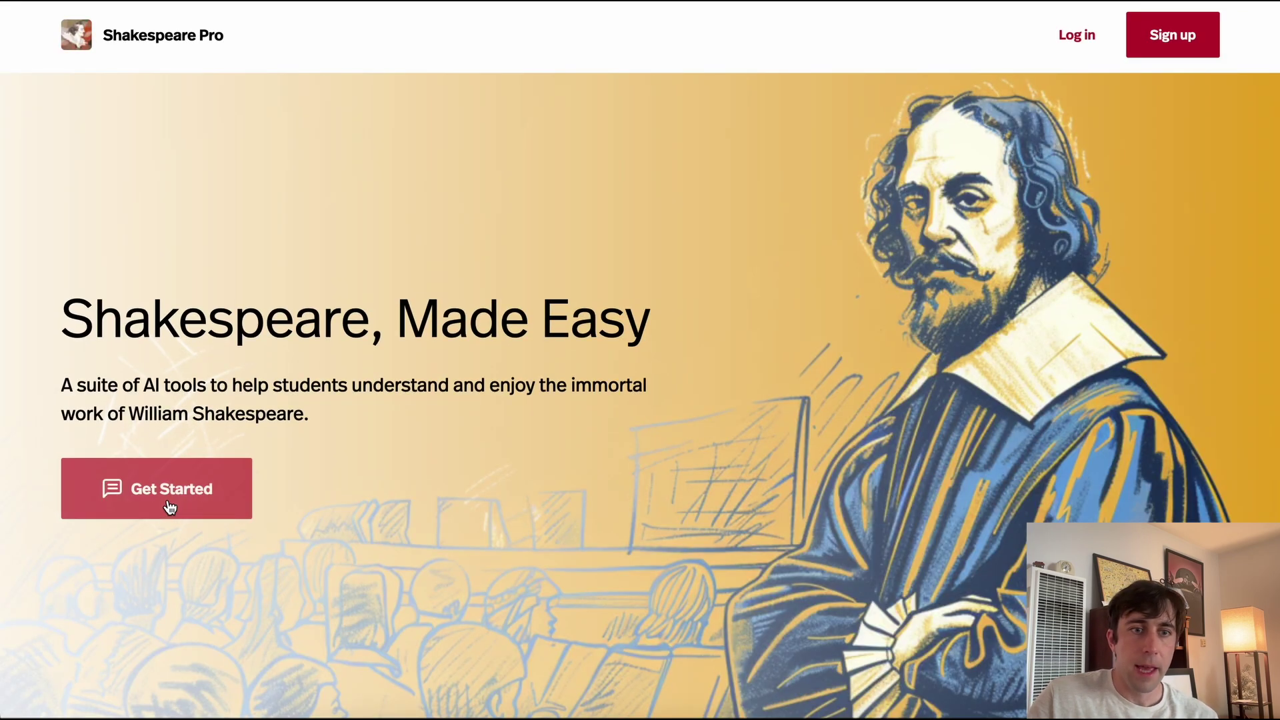
left_click(169, 506)
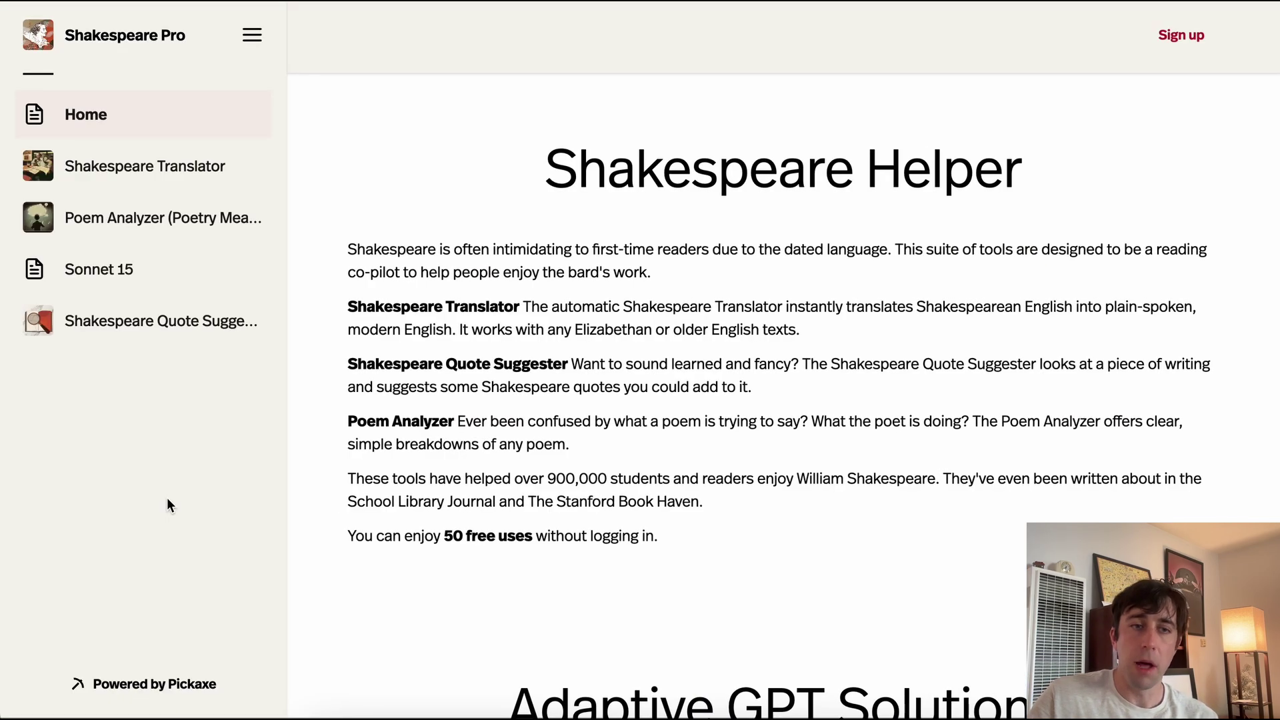
left_click_drag(482, 199, 686, 529)
left_click(686, 529)
scroll(686, 529, "down", 3)
scroll(379, 322, "up", 3)
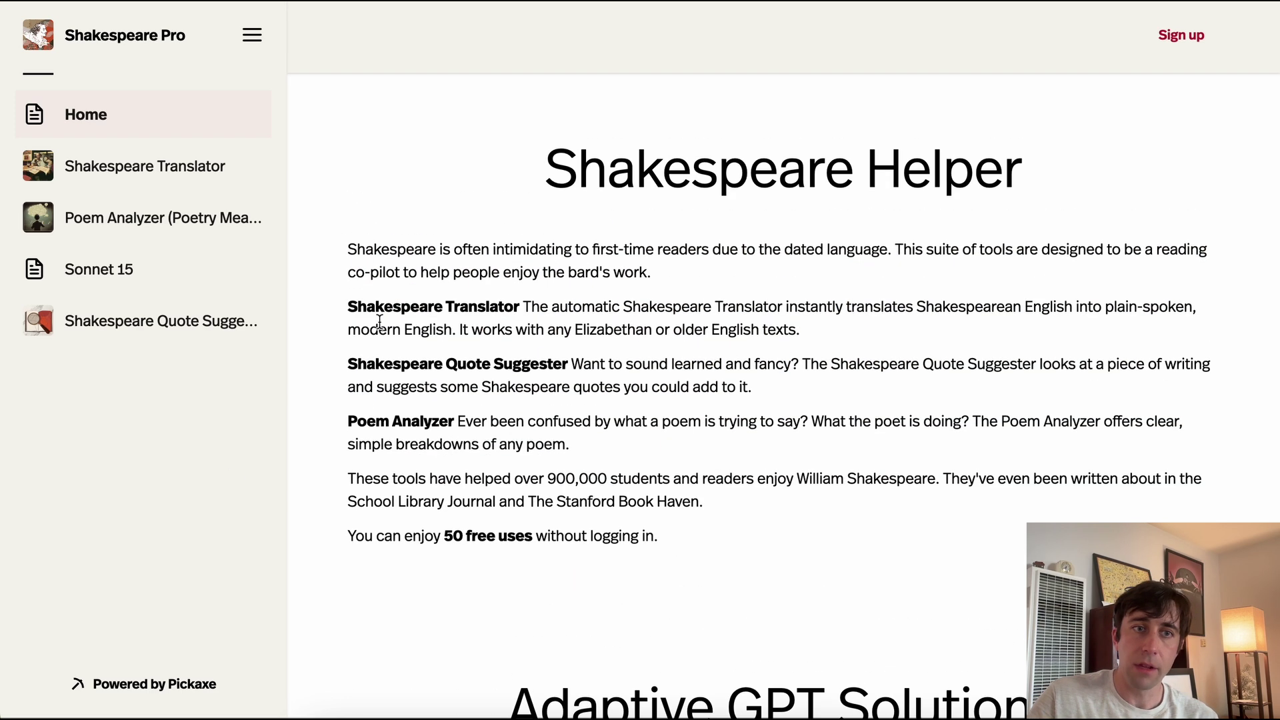
left_click(156, 172)
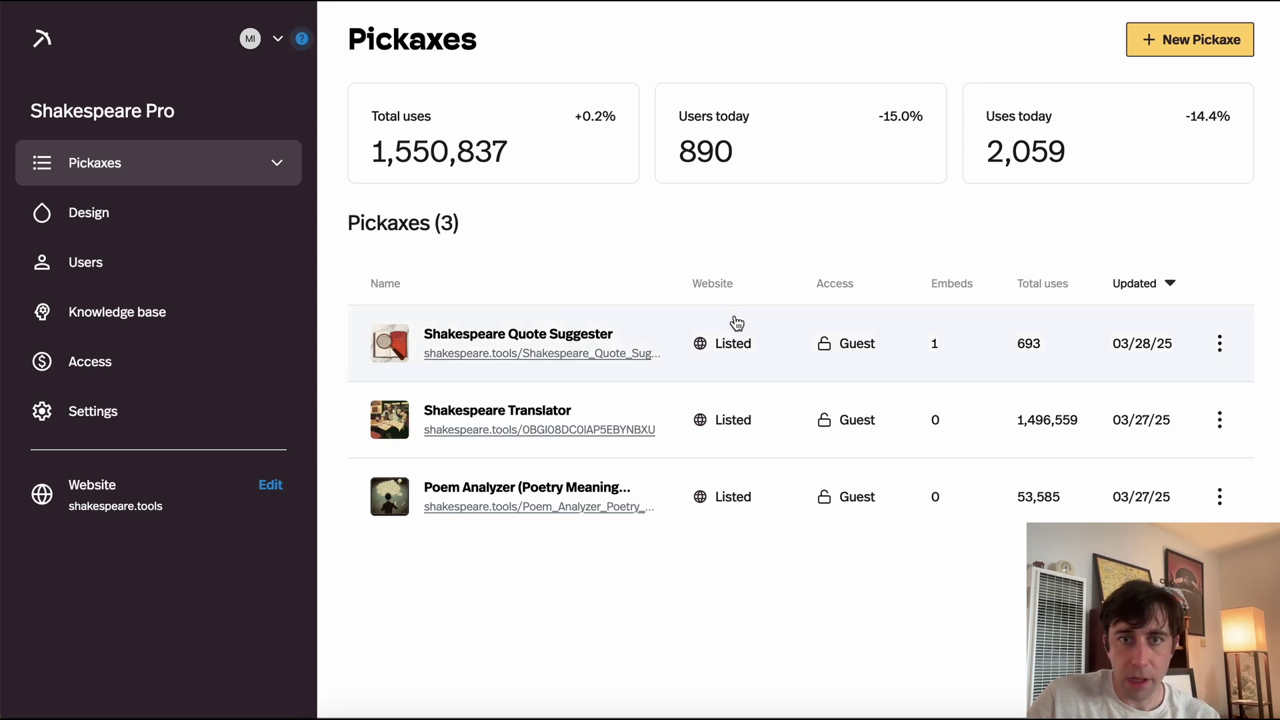
Step: Set the Shakespeare Quote Suggester to Unlisted and open its detail page
mouse_move(725, 292)
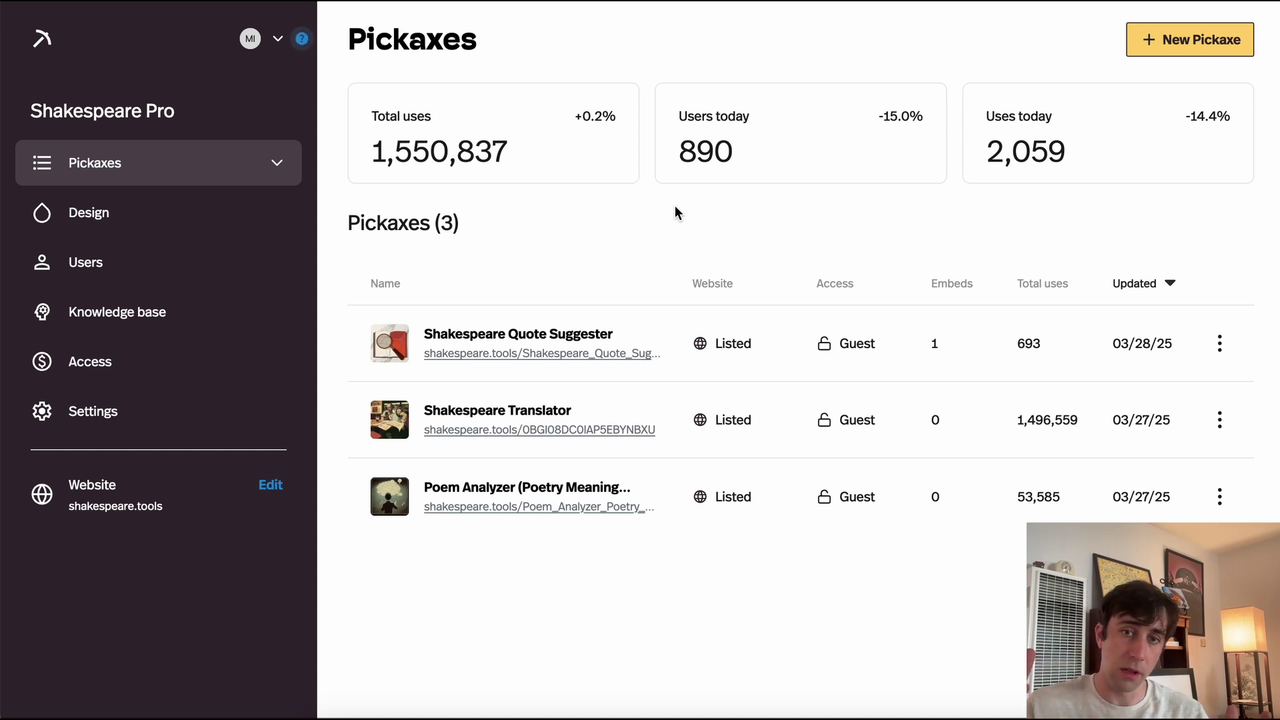
left_click(763, 346)
left_click(842, 392)
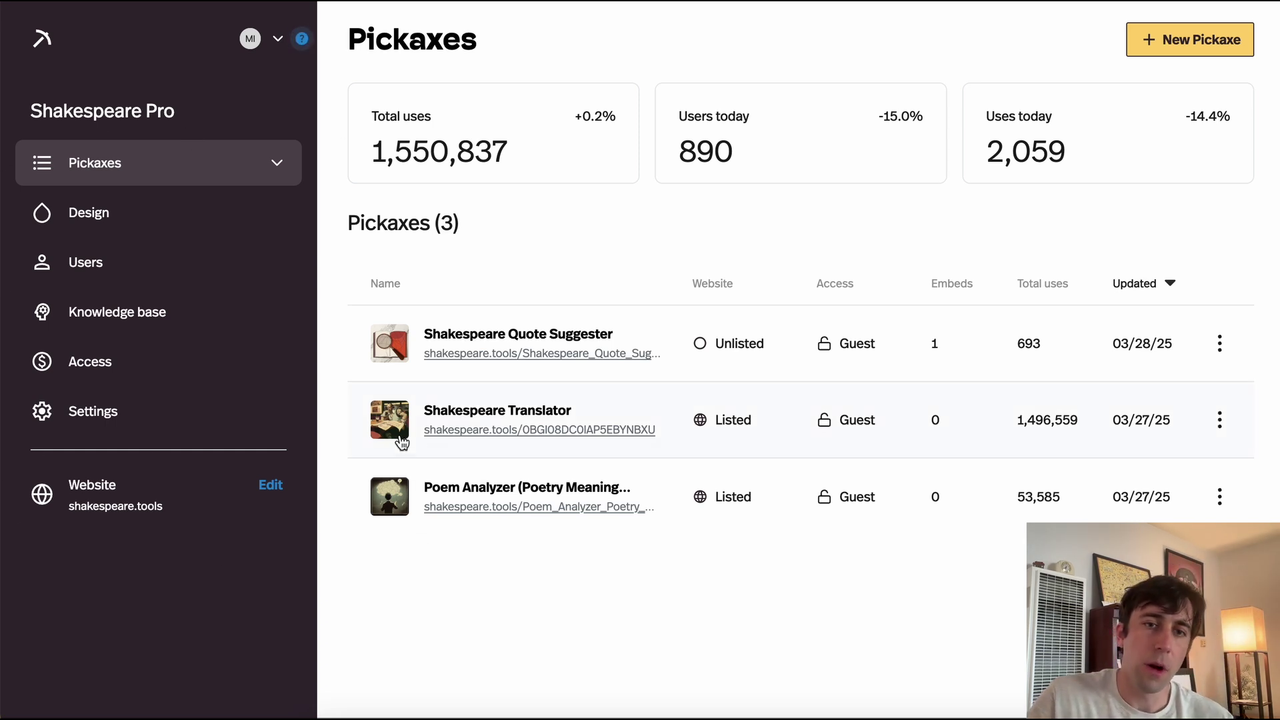
left_click(659, 326)
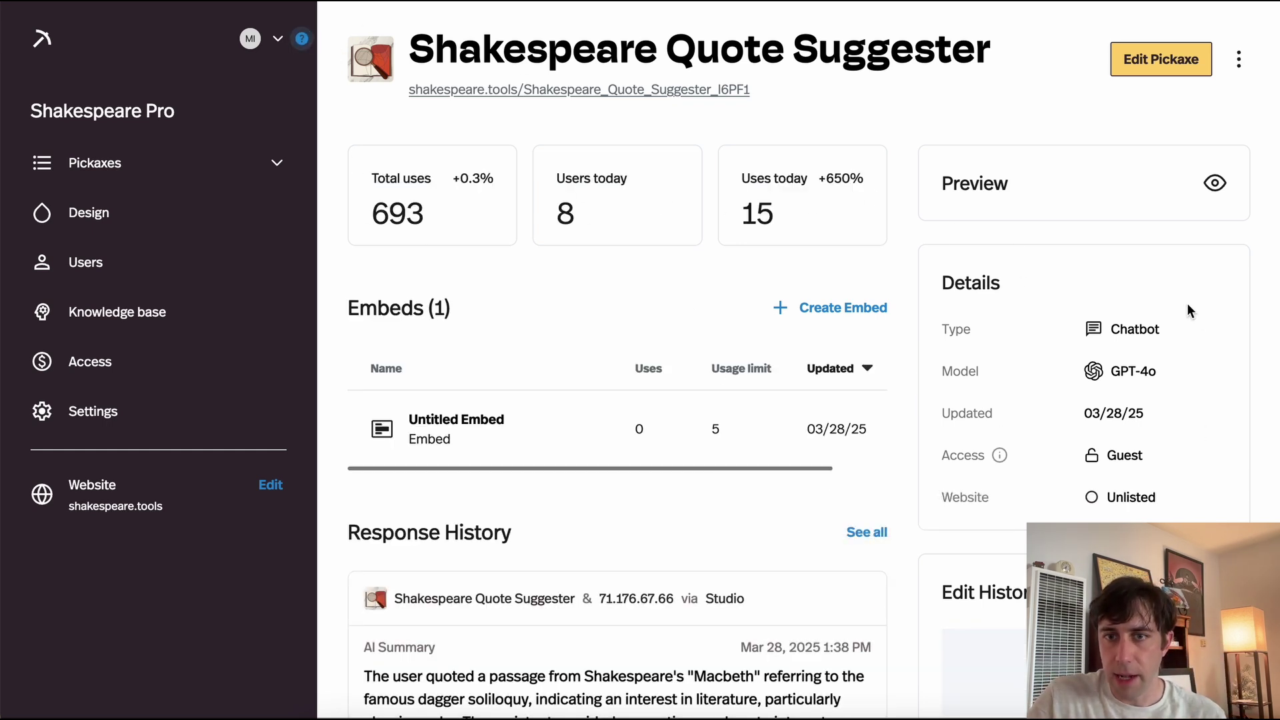
Step: Switch the website listing back to Listed, then preview and close the chat
left_click(1117, 501)
left_click(945, 514)
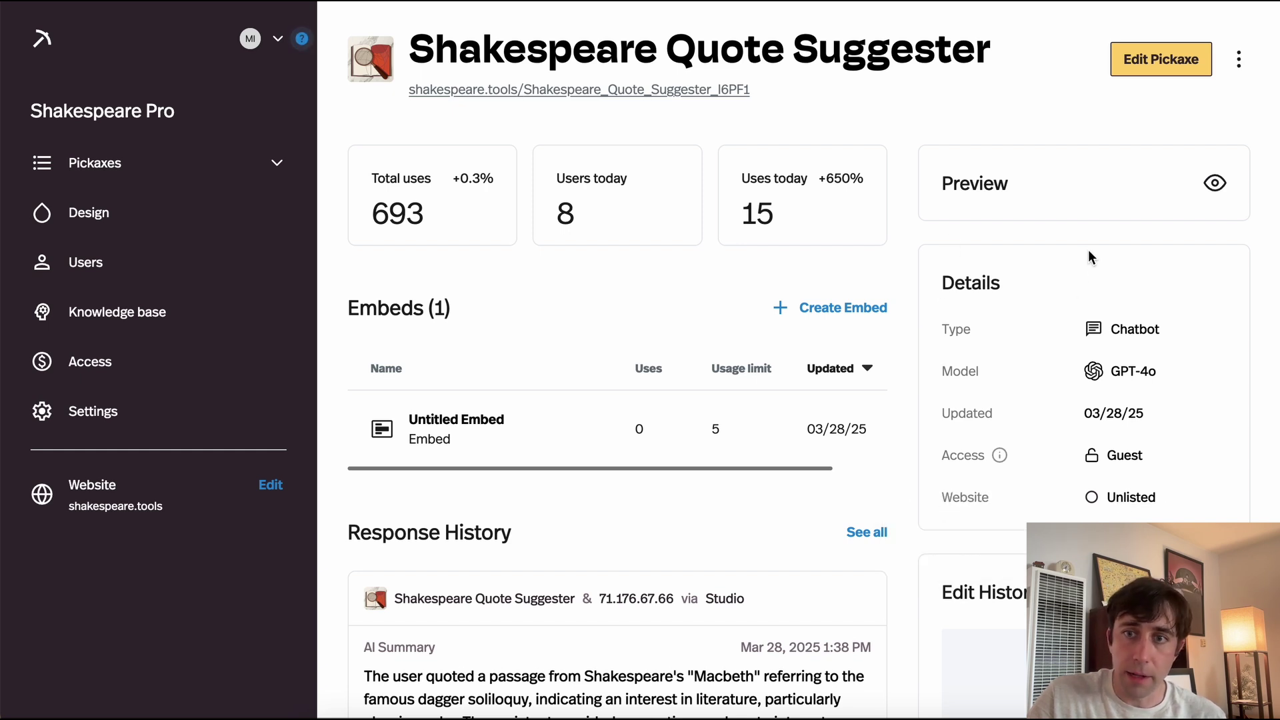
left_click(1216, 183)
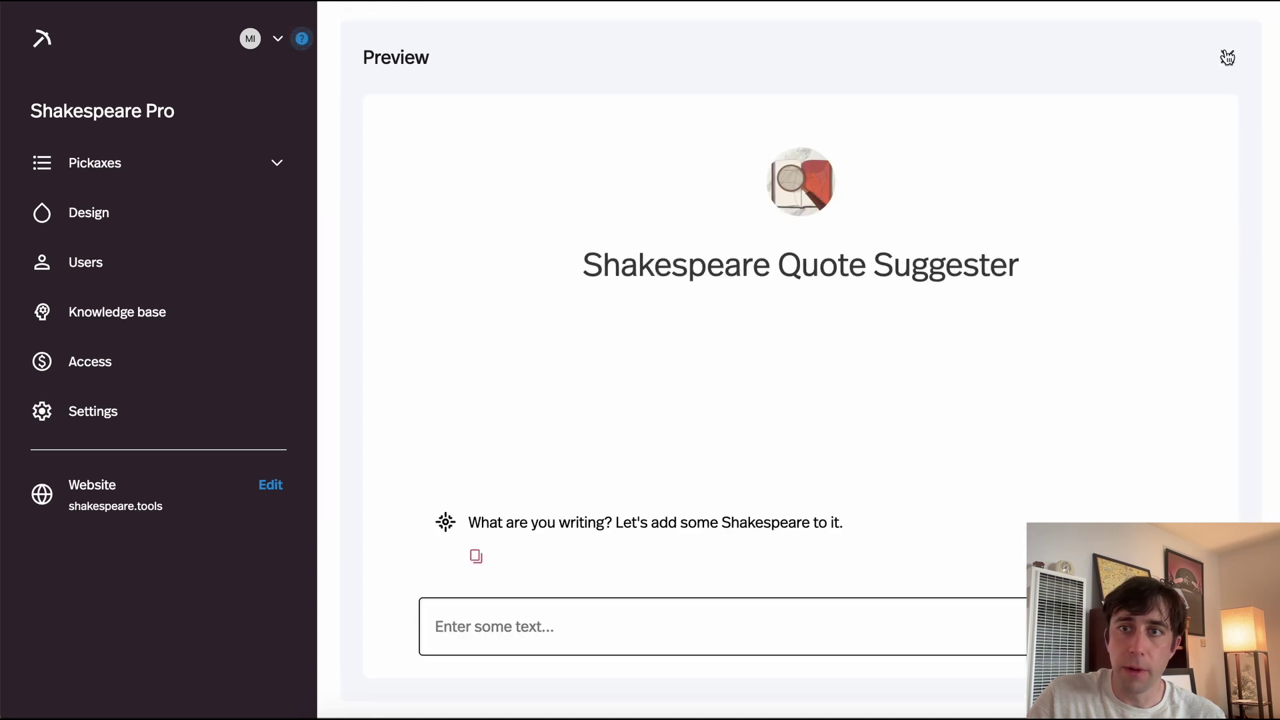
left_click(1227, 54)
mouse_move(727, 93)
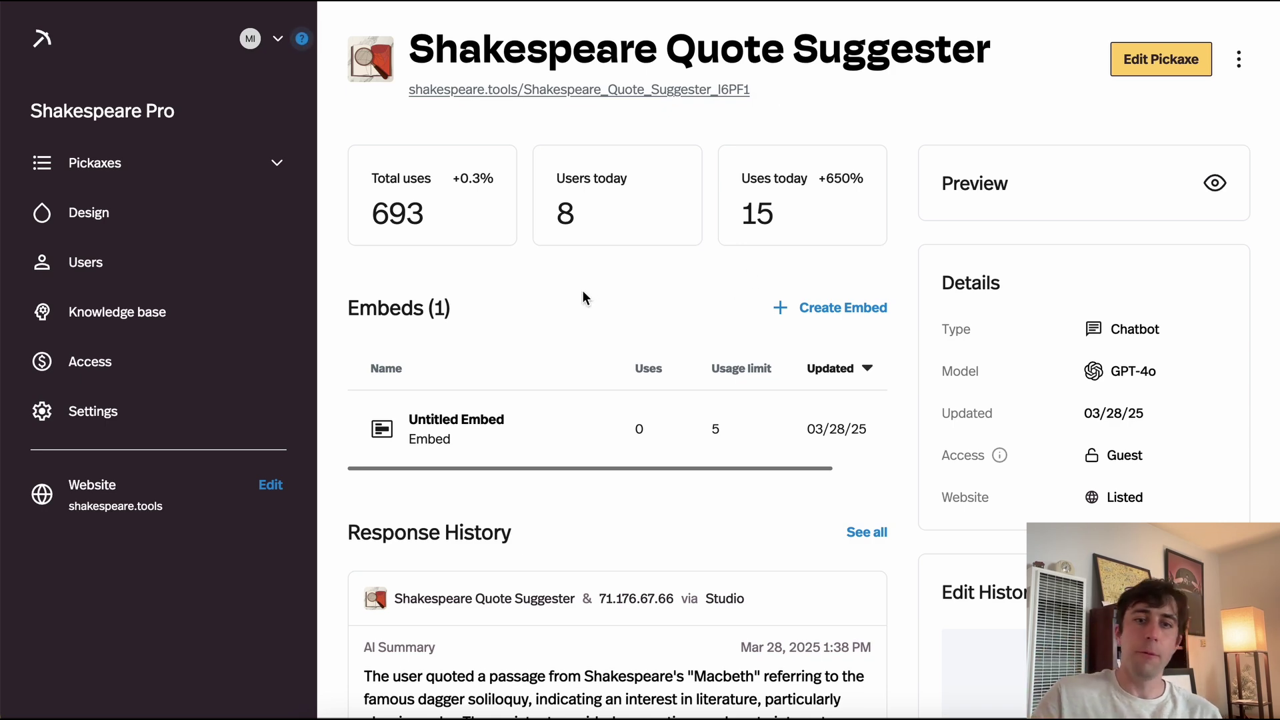
scroll(584, 294, "down", 2)
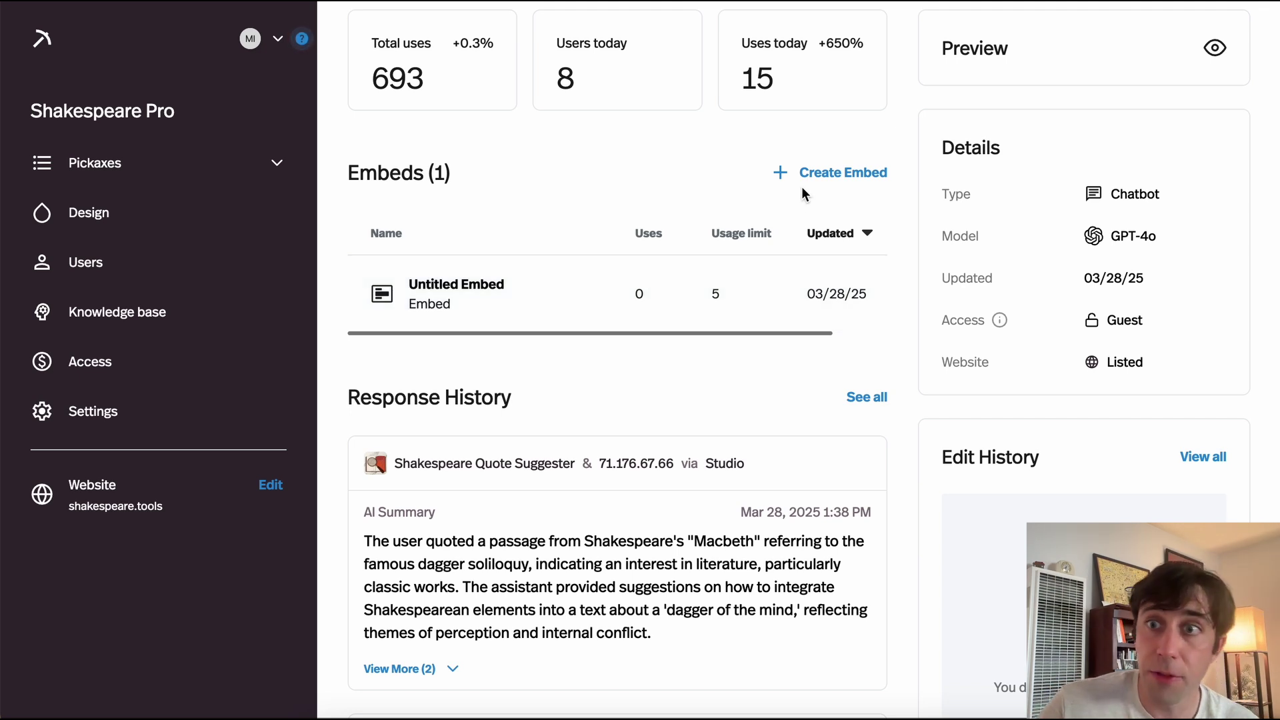
Step: Create an Embed Inline (Iframe) and set its embed width to 96%
left_click(846, 181)
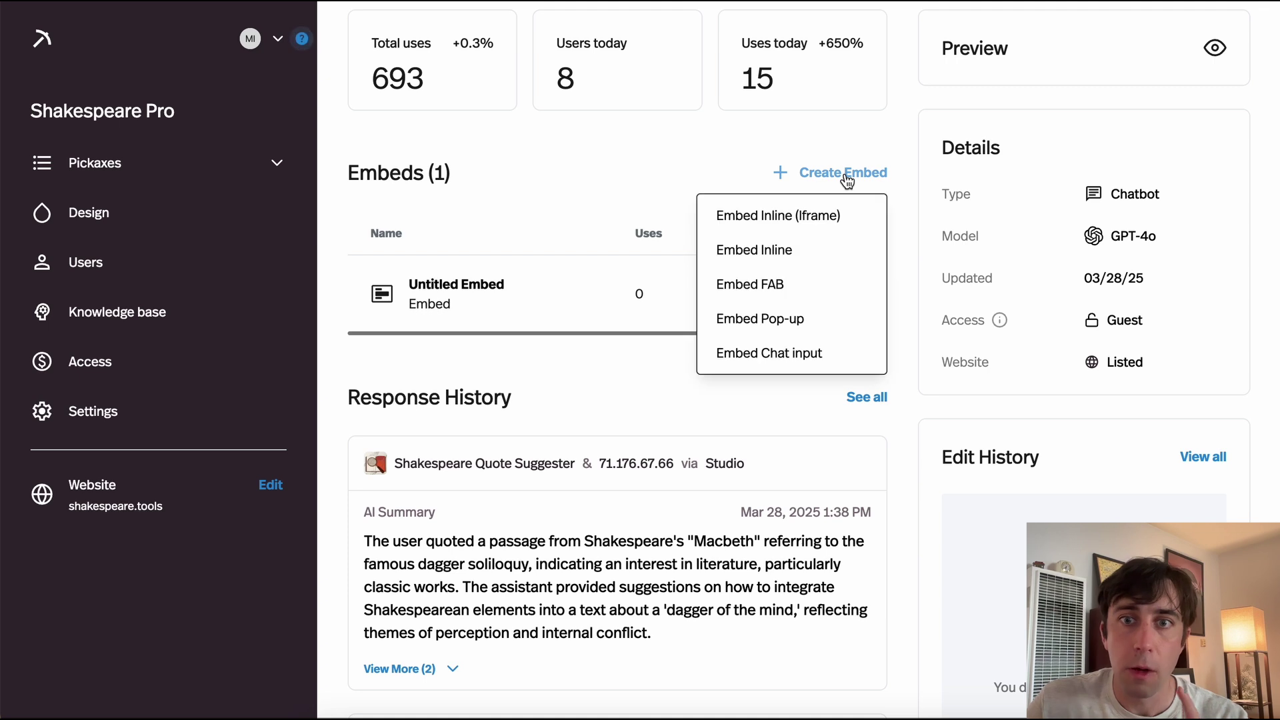
left_click(815, 218)
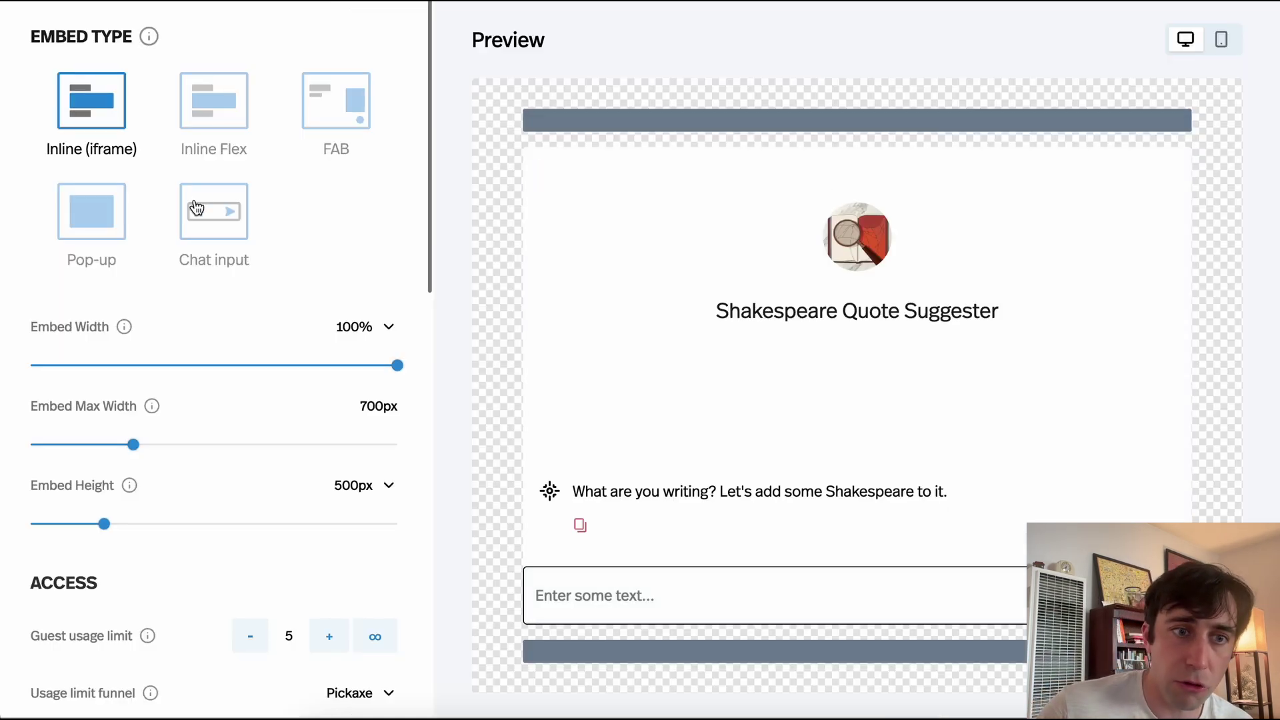
scroll(183, 200, "down", 2)
mouse_move(398, 302)
left_mouse_down()
mouse_move(234, 299)
mouse_move(383, 302)
left_mouse_up()
scroll(224, 325, "down", 5)
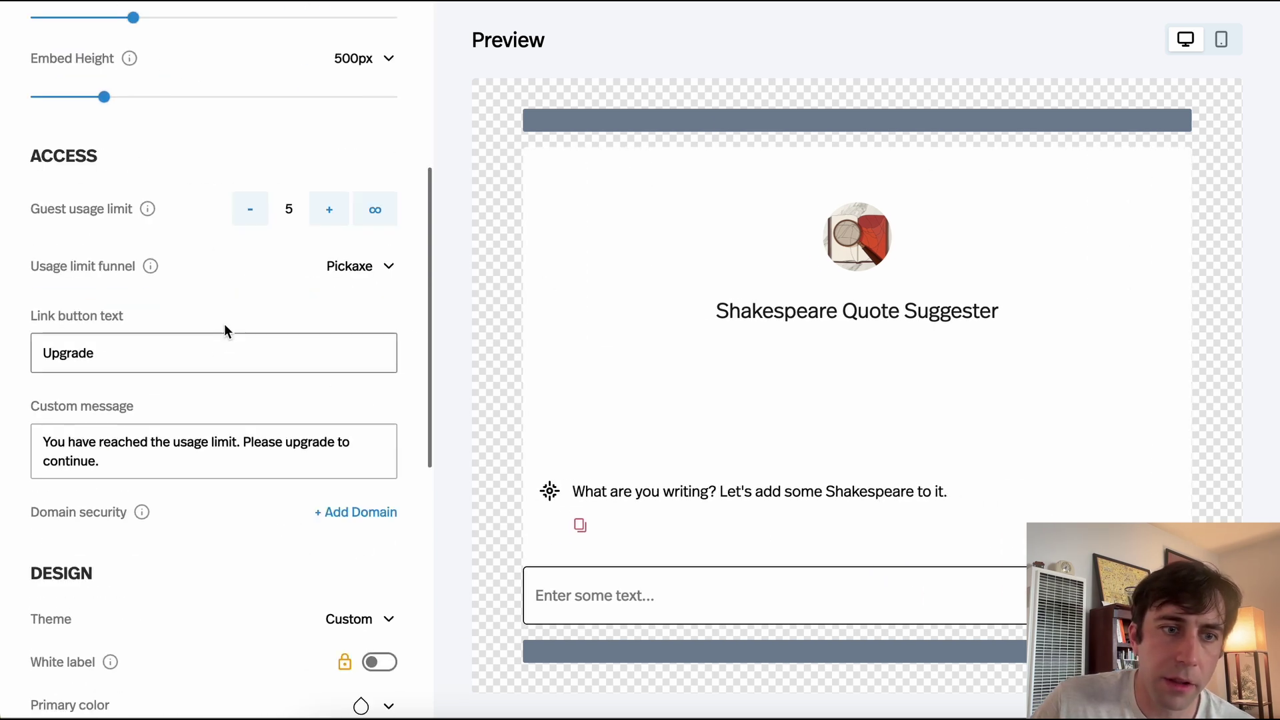
scroll(213, 289, "down", 5)
scroll(214, 294, "down", 5)
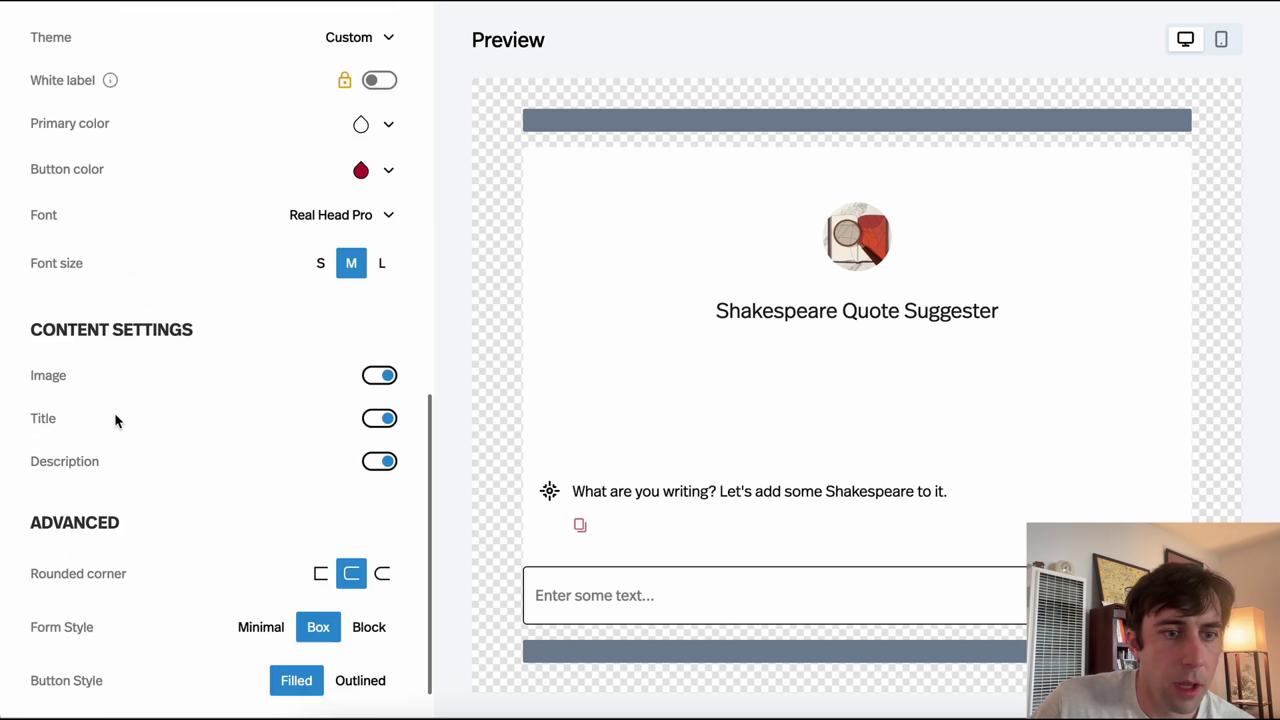
scroll(180, 480, "up", 15)
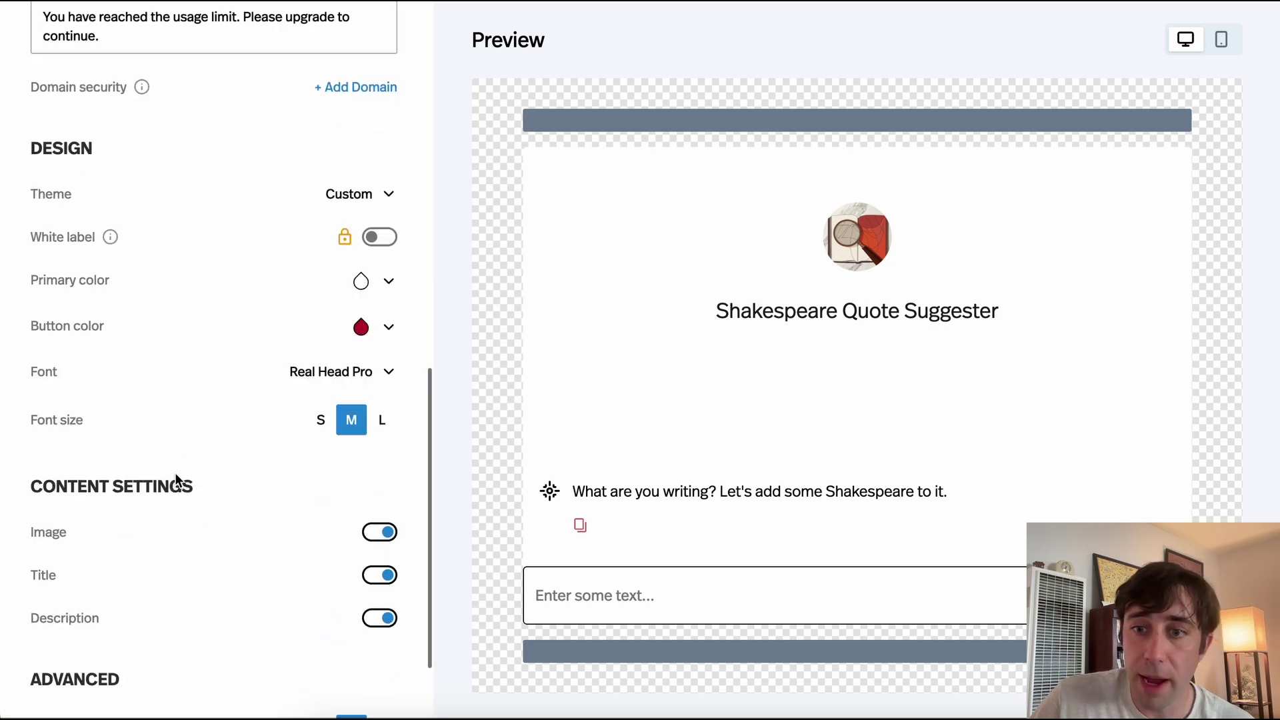
scroll(443, 306, "up", 3)
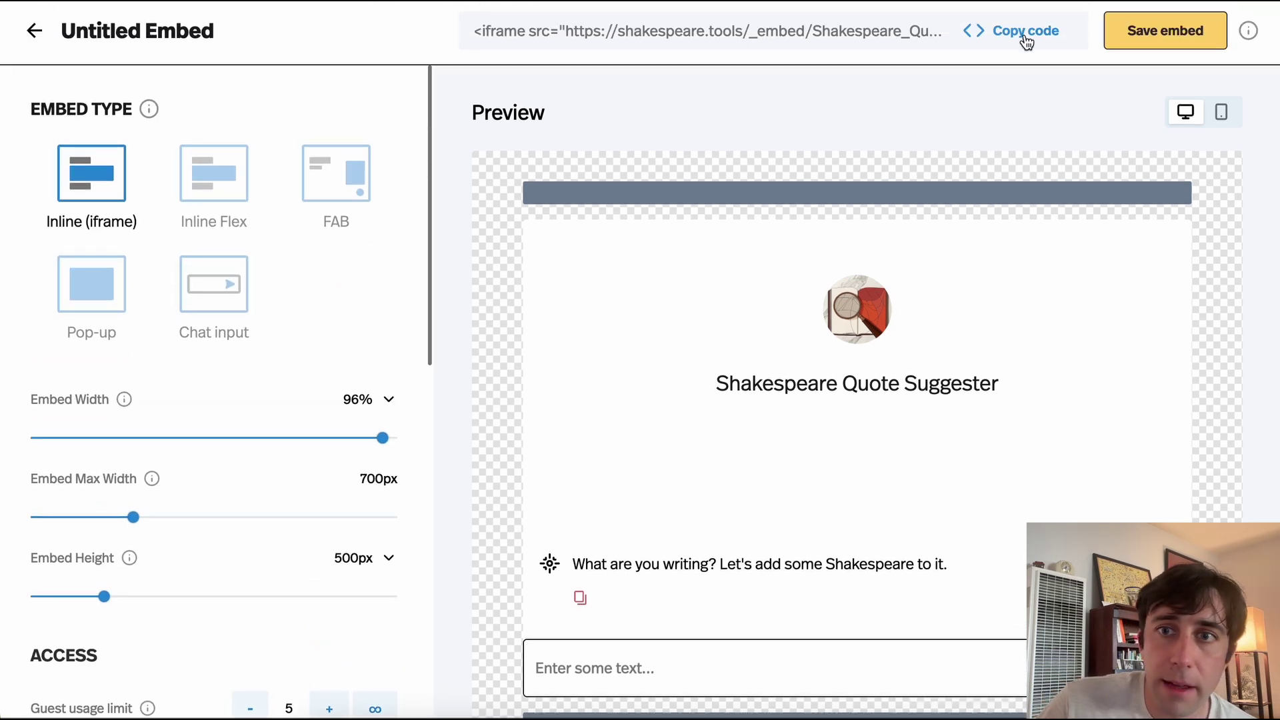
Step: Save the embed, copy its code, and return to the chatbot page
left_click(1144, 32)
left_click(1025, 37)
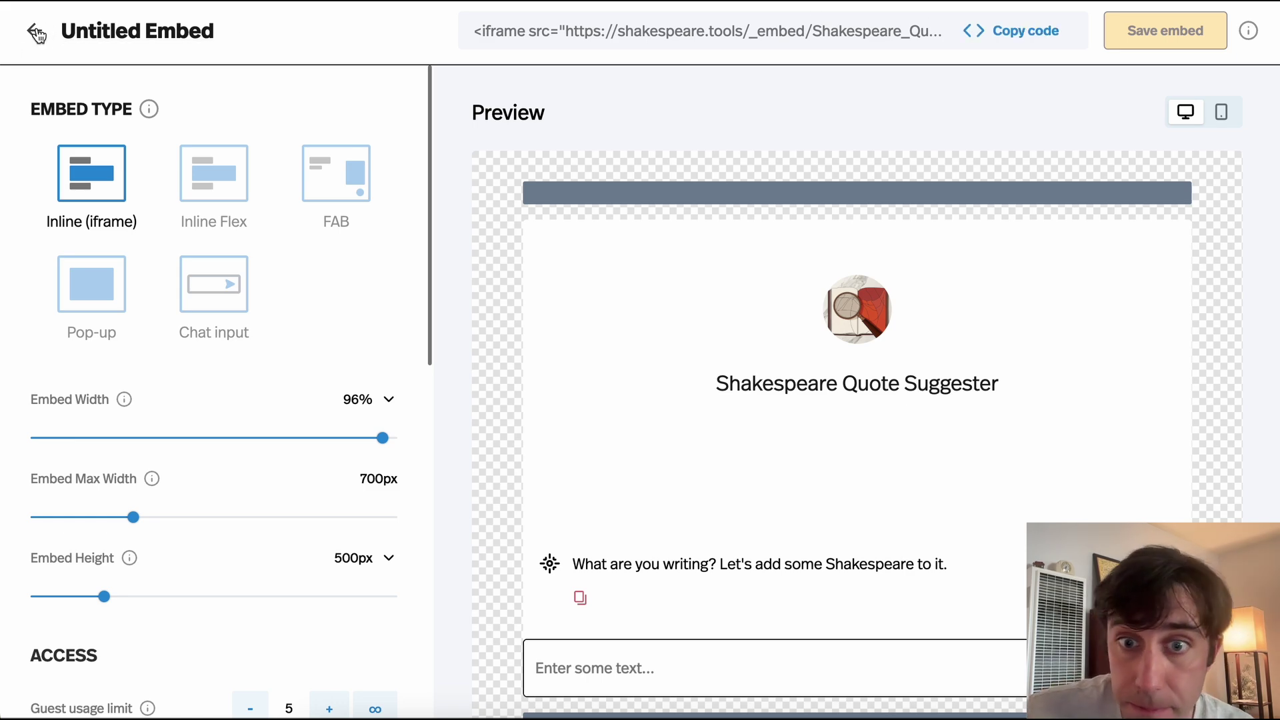
left_click(37, 32)
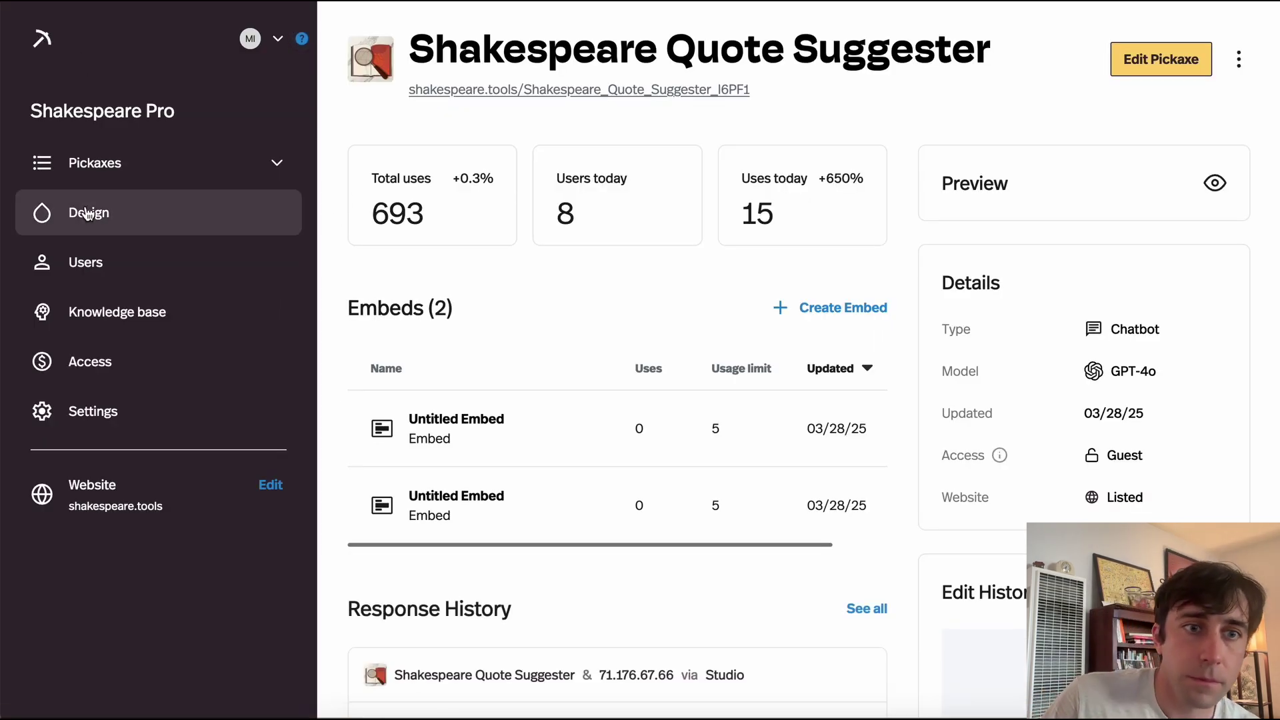
Step: Open the studio's Design settings and preview the Shakespeare Quote Suggester chat
left_click(87, 214)
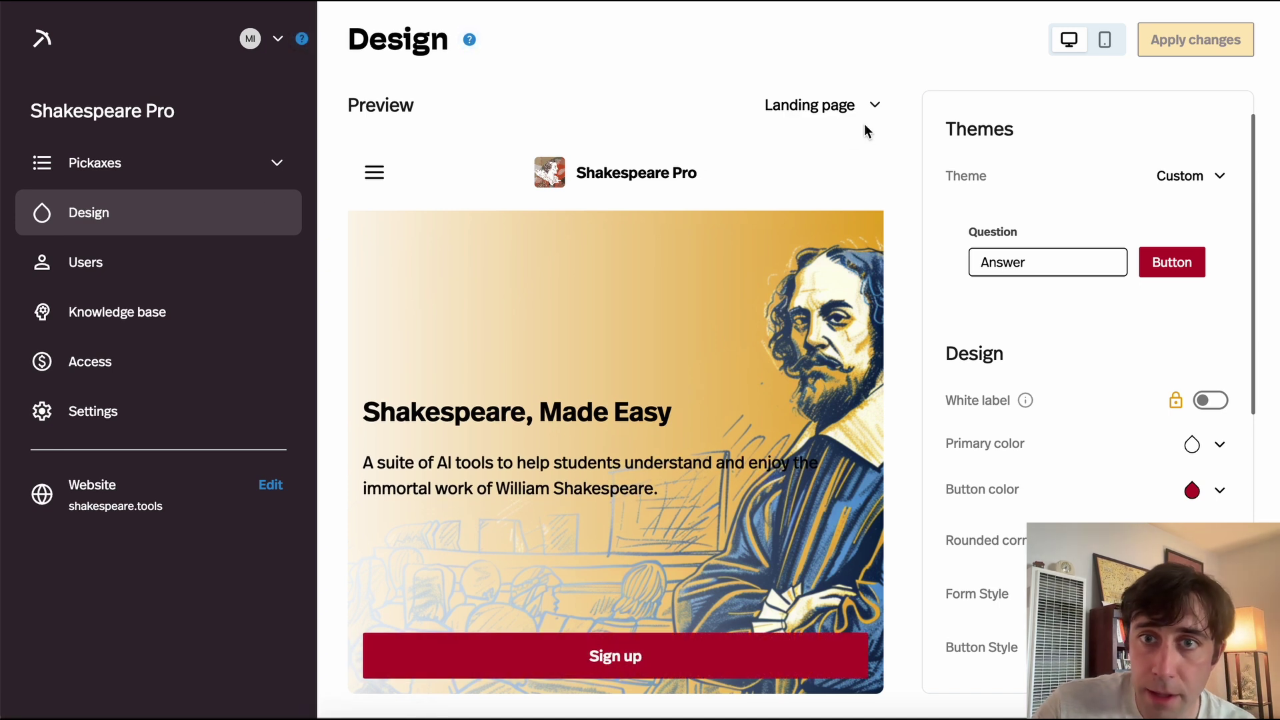
scroll(1043, 397, "down", 1)
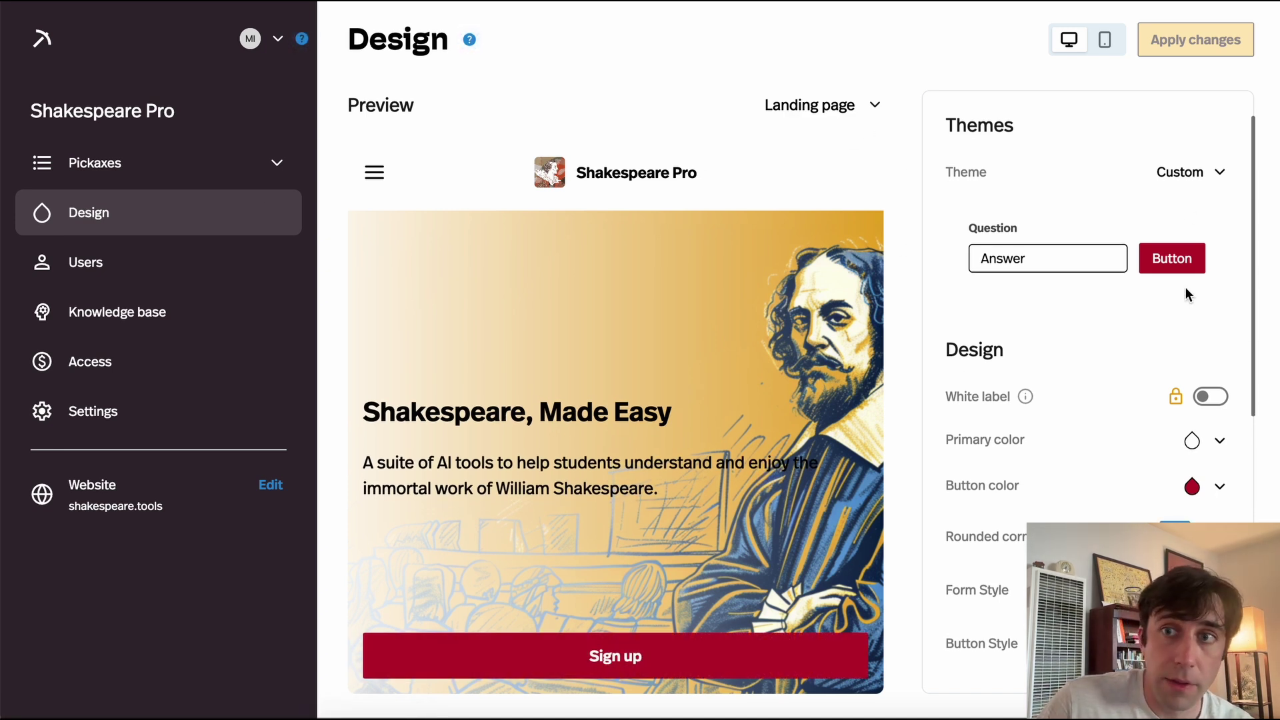
left_click(869, 106)
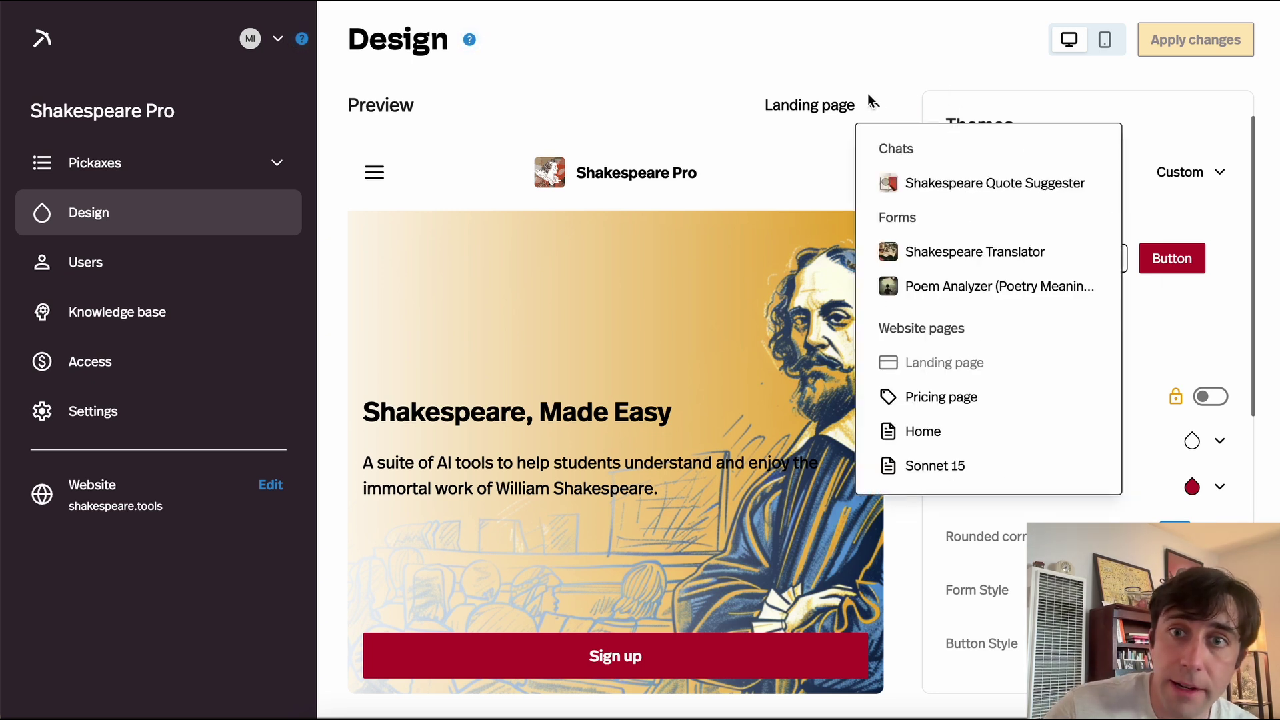
left_click(944, 197)
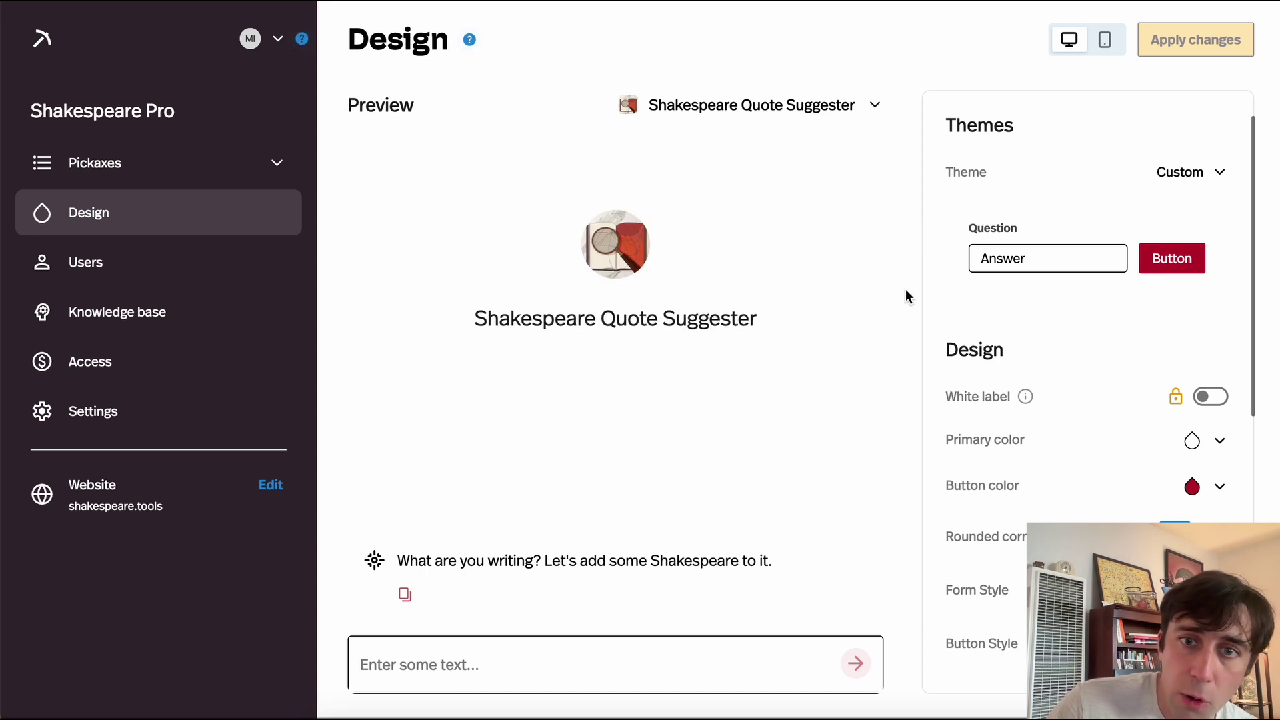
Step: Try other primary colour shades, then set the primary colour back to white
left_click(1220, 443)
mouse_move(1197, 459)
left_mouse_down()
mouse_move(1194, 449)
mouse_move(1273, 453)
mouse_move(1194, 440)
left_mouse_up()
left_click(977, 123)
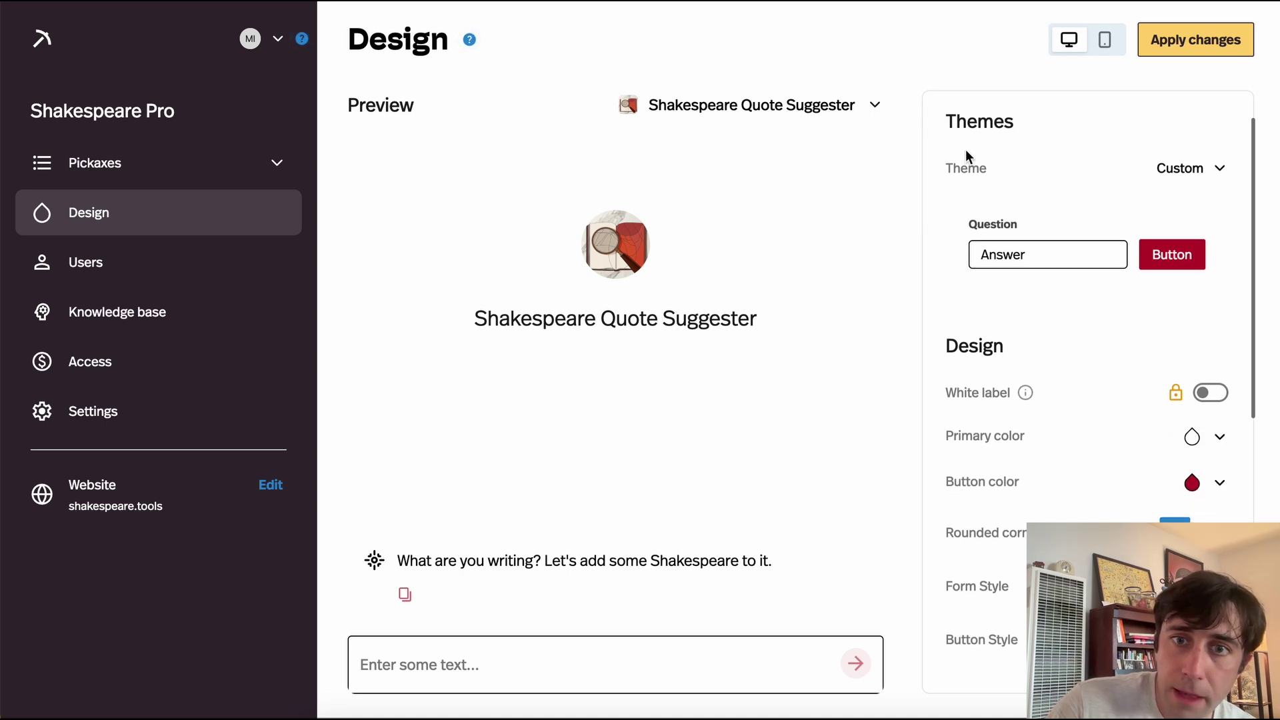
left_click(854, 108)
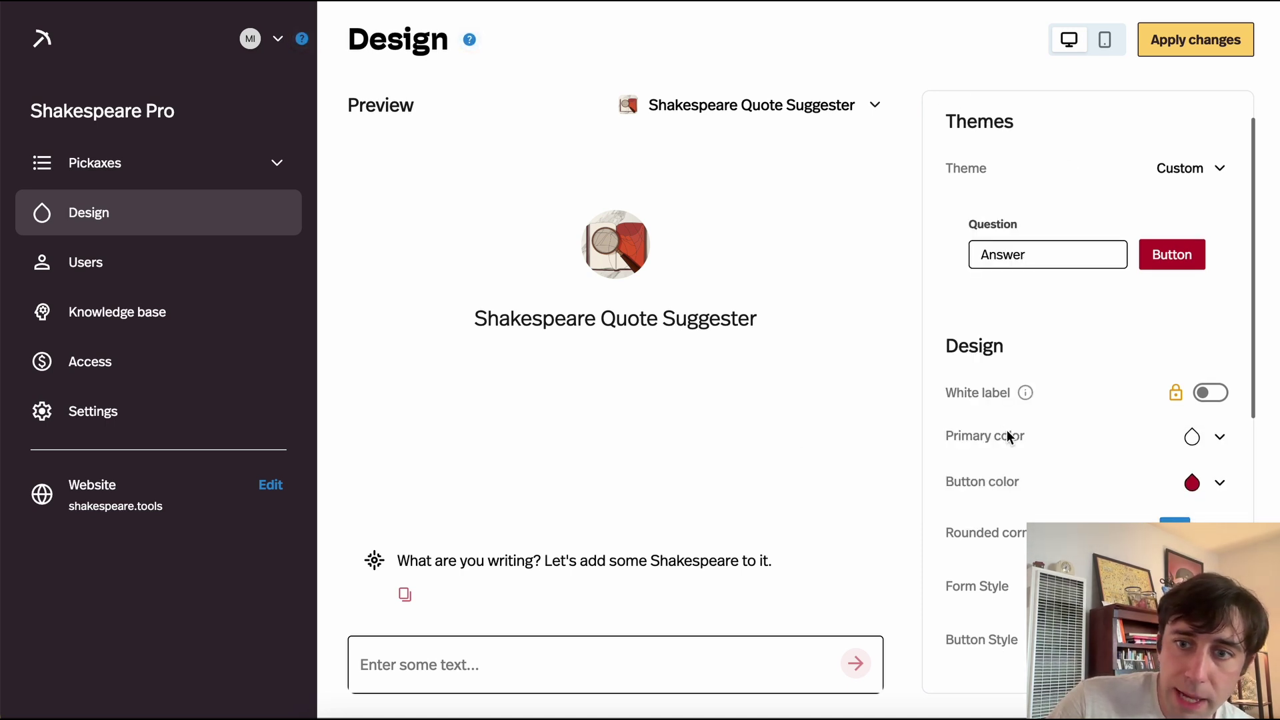
scroll(1090, 463, "down", 7)
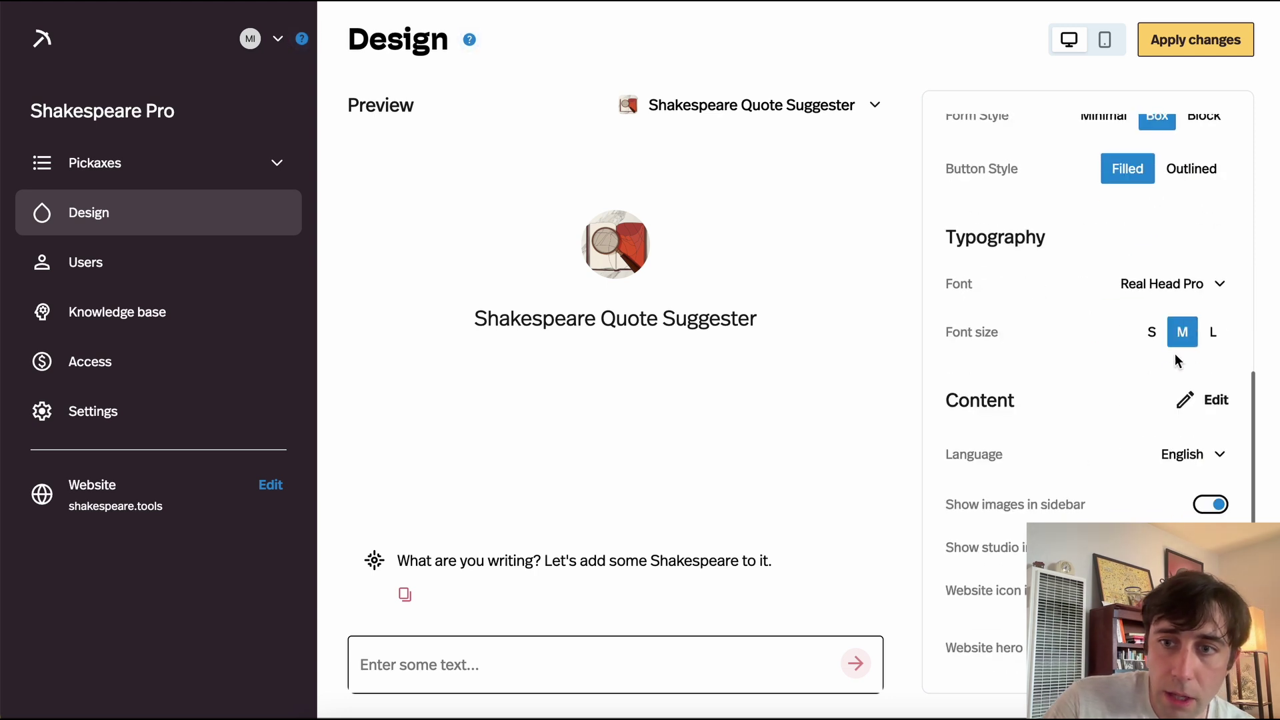
scroll(1104, 451, "up", 7)
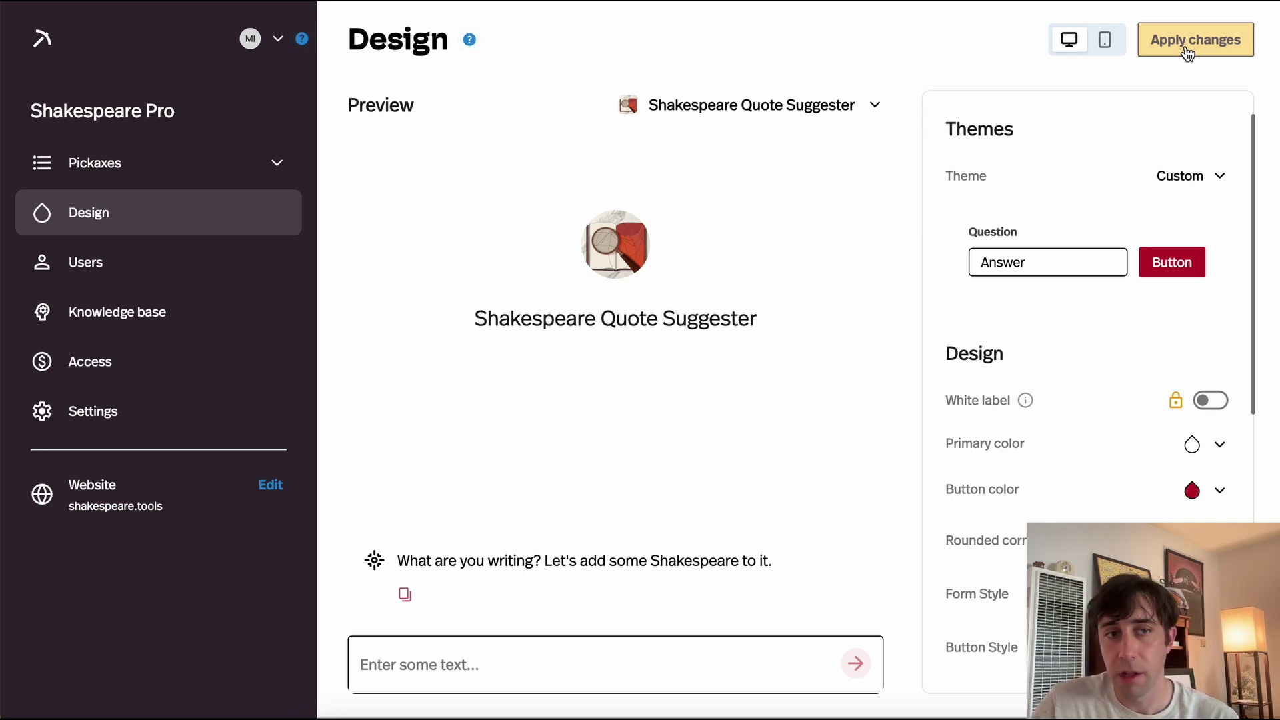
Step: Open the Users activity log and expand, then collapse, the first conversation's full exchange
left_click(103, 273)
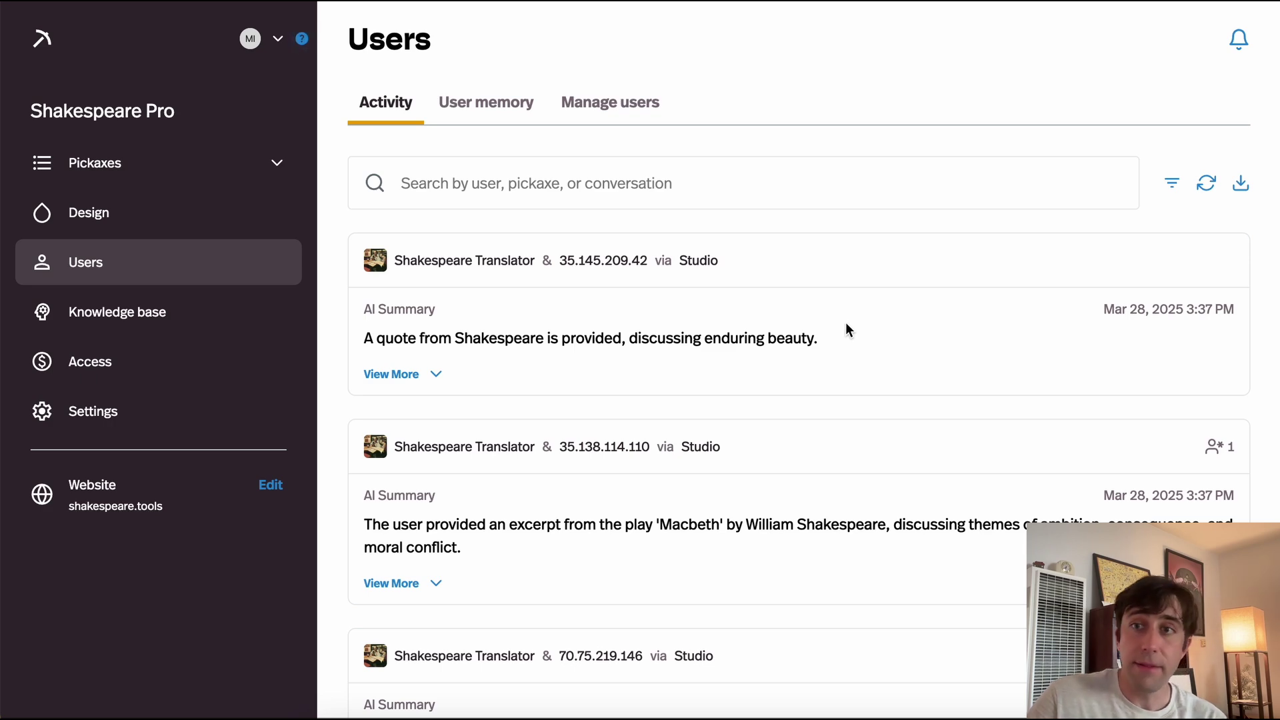
scroll(845, 322, "down", 3)
scroll(600, 223, "up", 3)
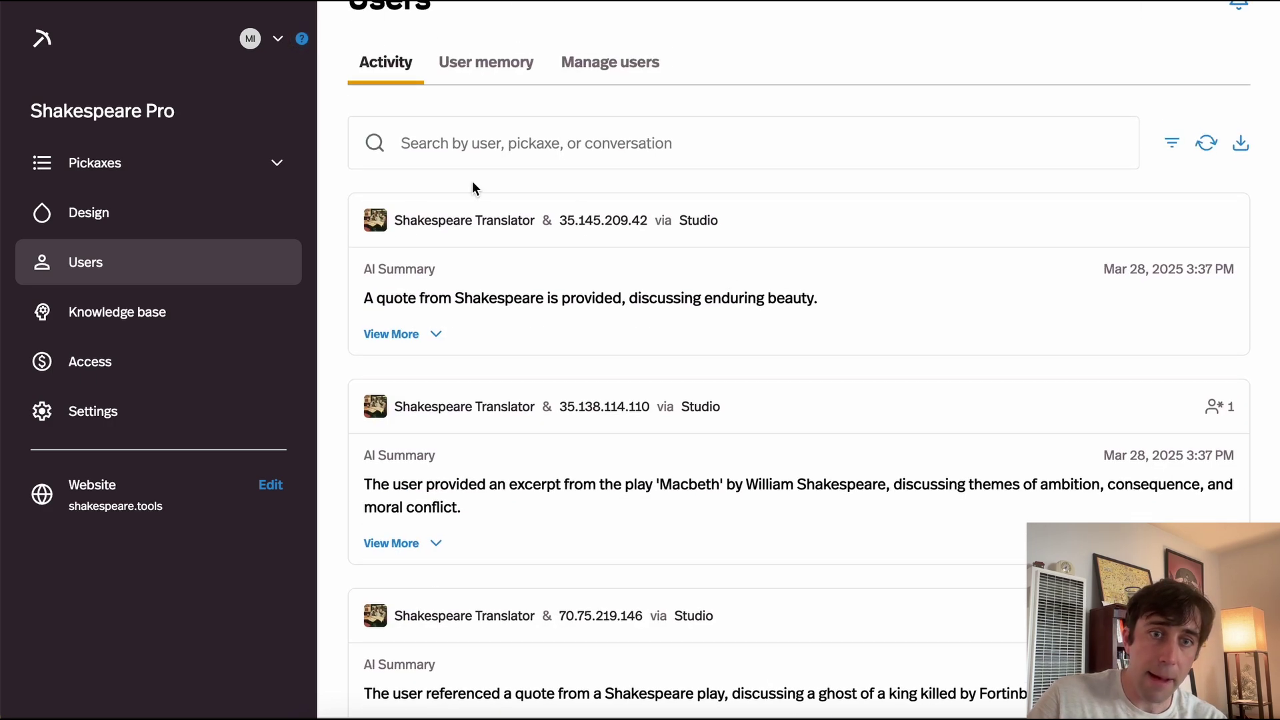
left_click(437, 337)
scroll(498, 391, "down", 1)
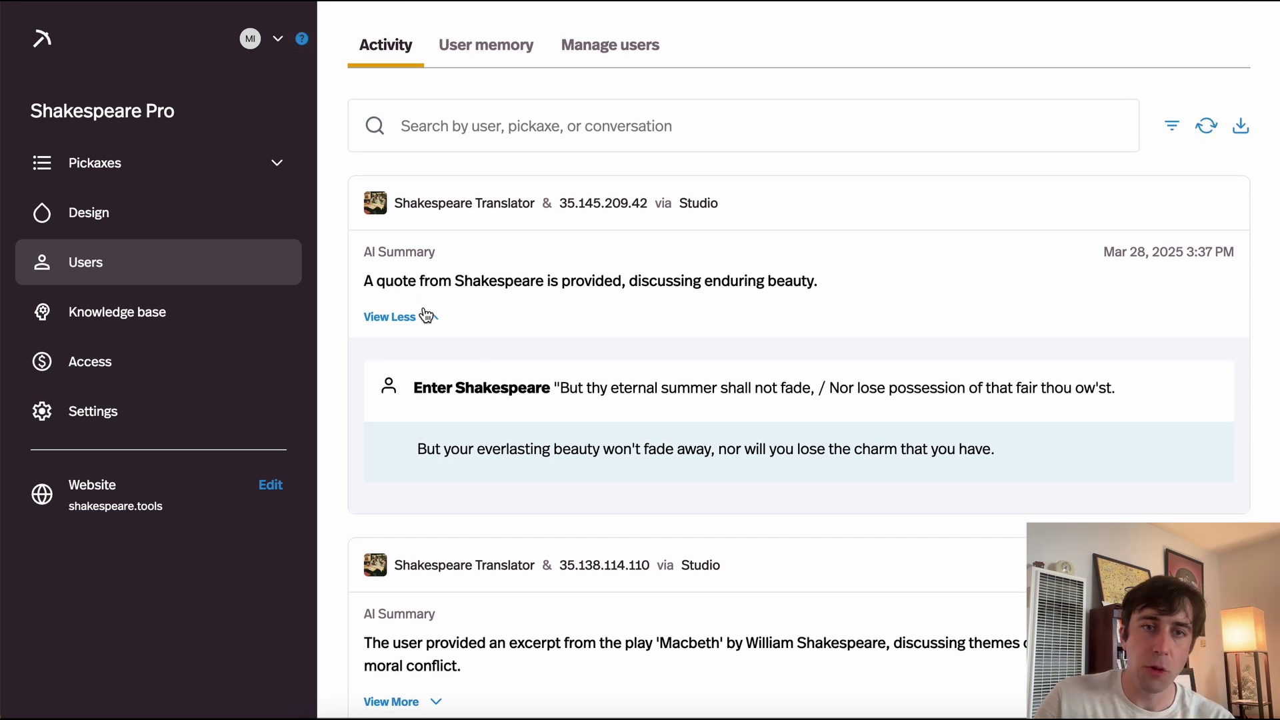
left_click(426, 316)
Step: Select the word Shakespeare in the first conversation's summary
left_click_drag(373, 280, 483, 272)
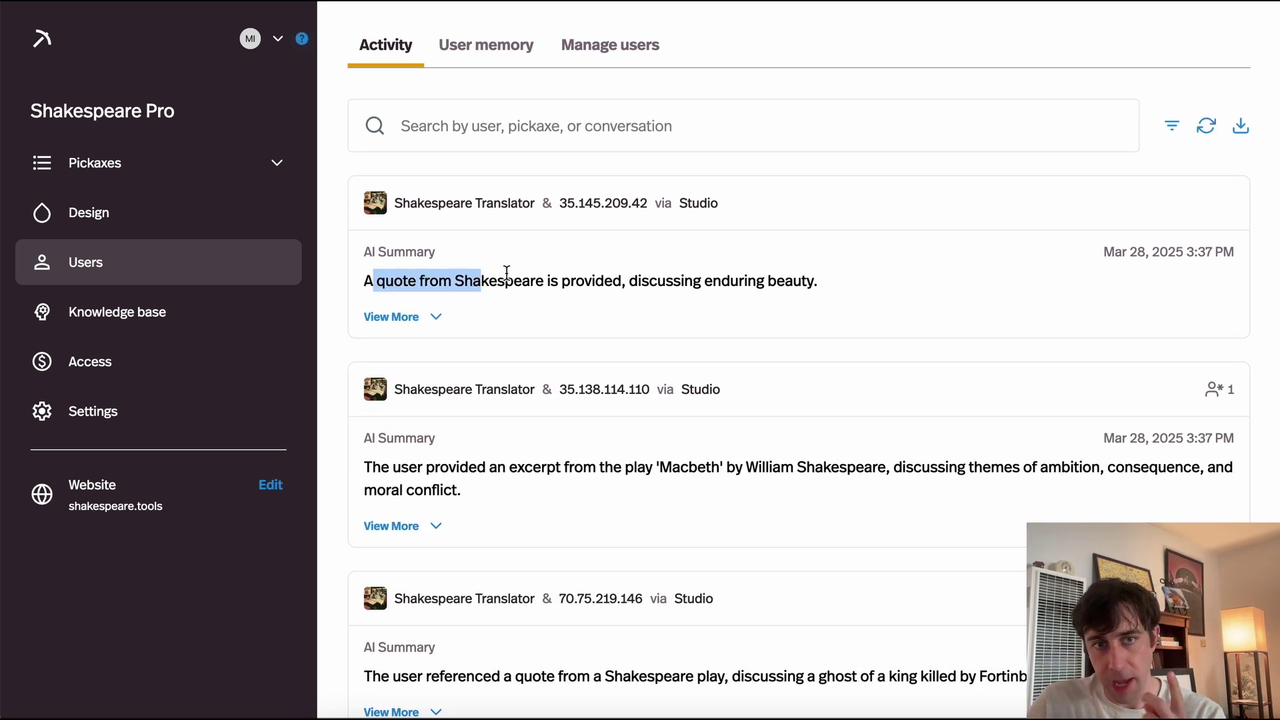
double_click(502, 275)
double_click(501, 275)
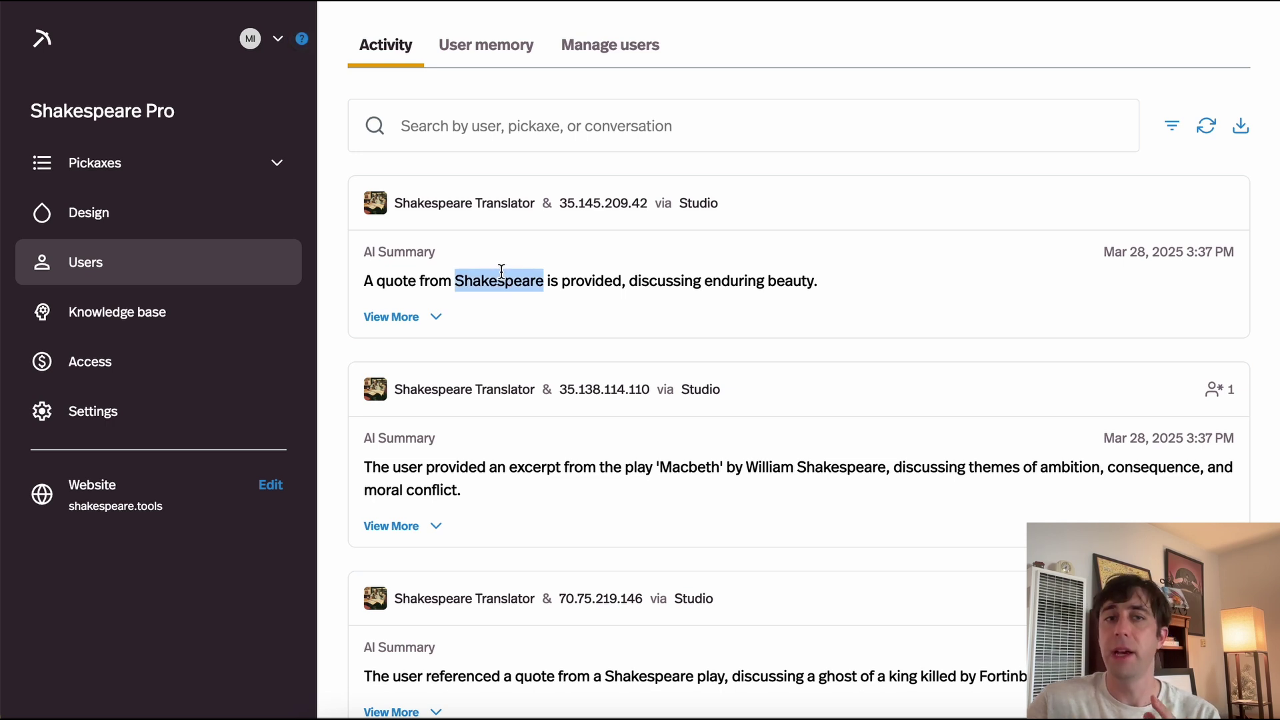
scroll(502, 273, "up", 1)
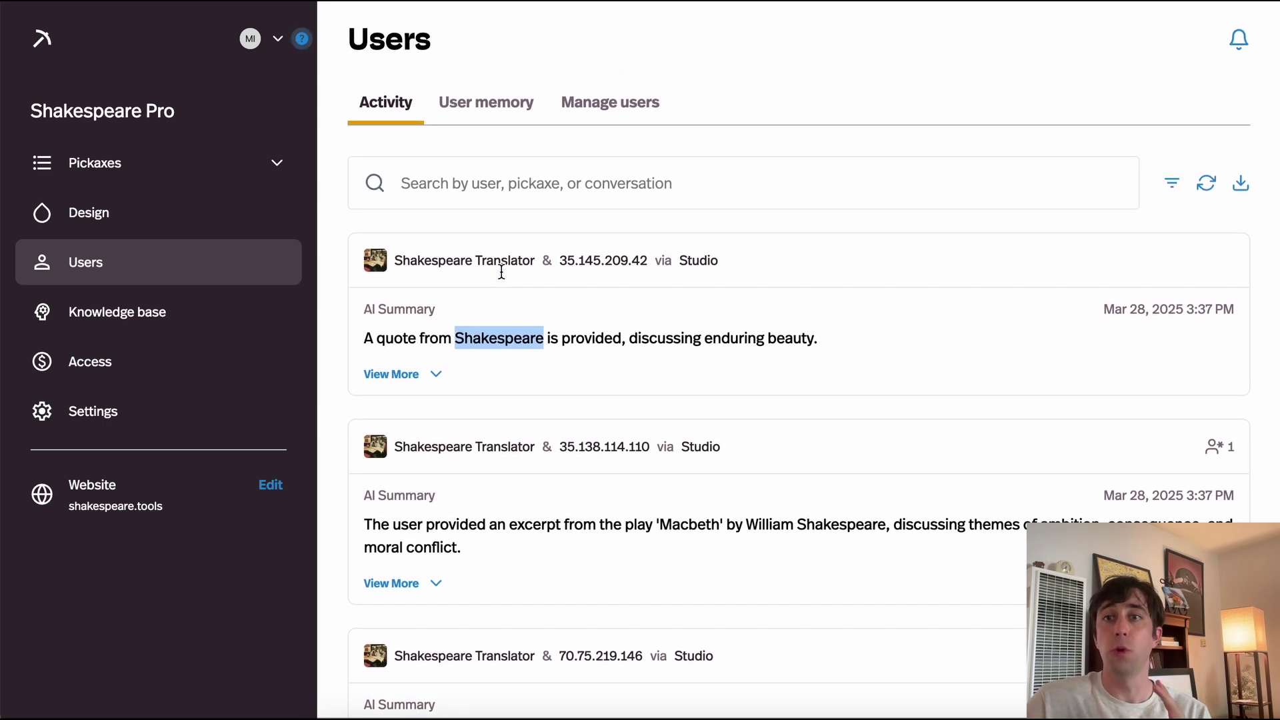
Step: View the User memory answers and the details of the user who answered Macbeth, then switch to Manage users
left_click(506, 112)
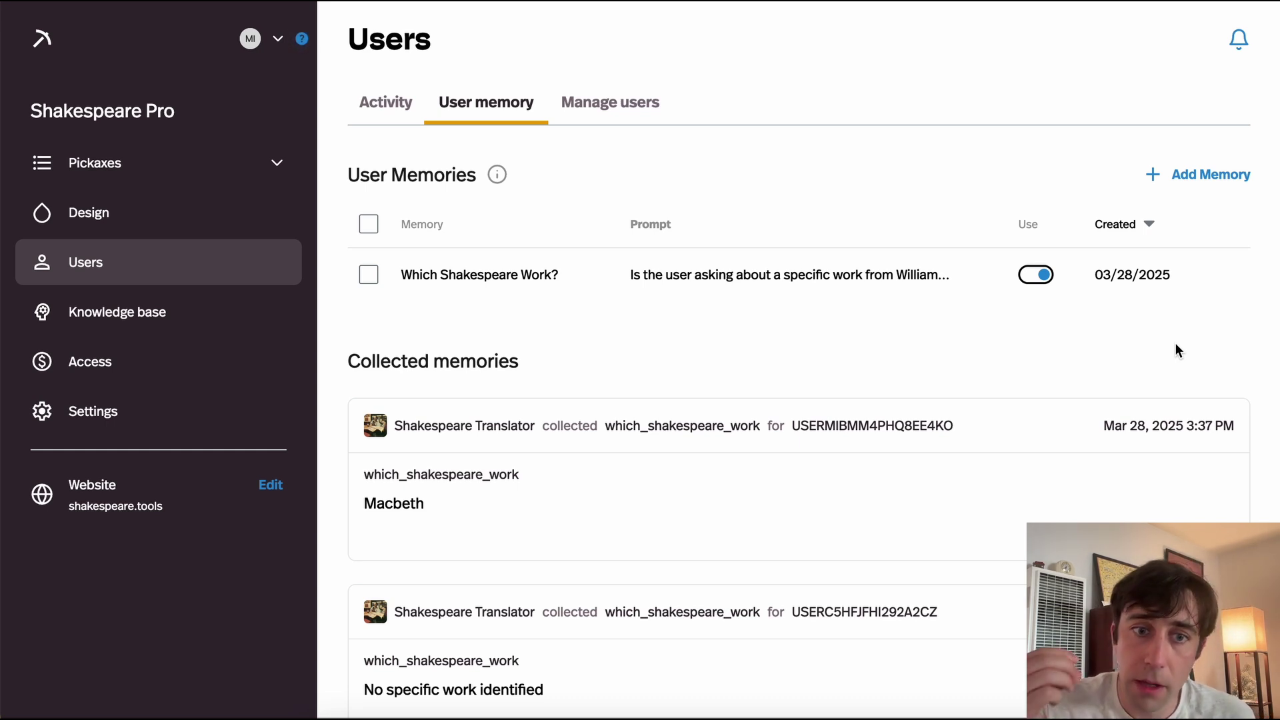
double_click(385, 518)
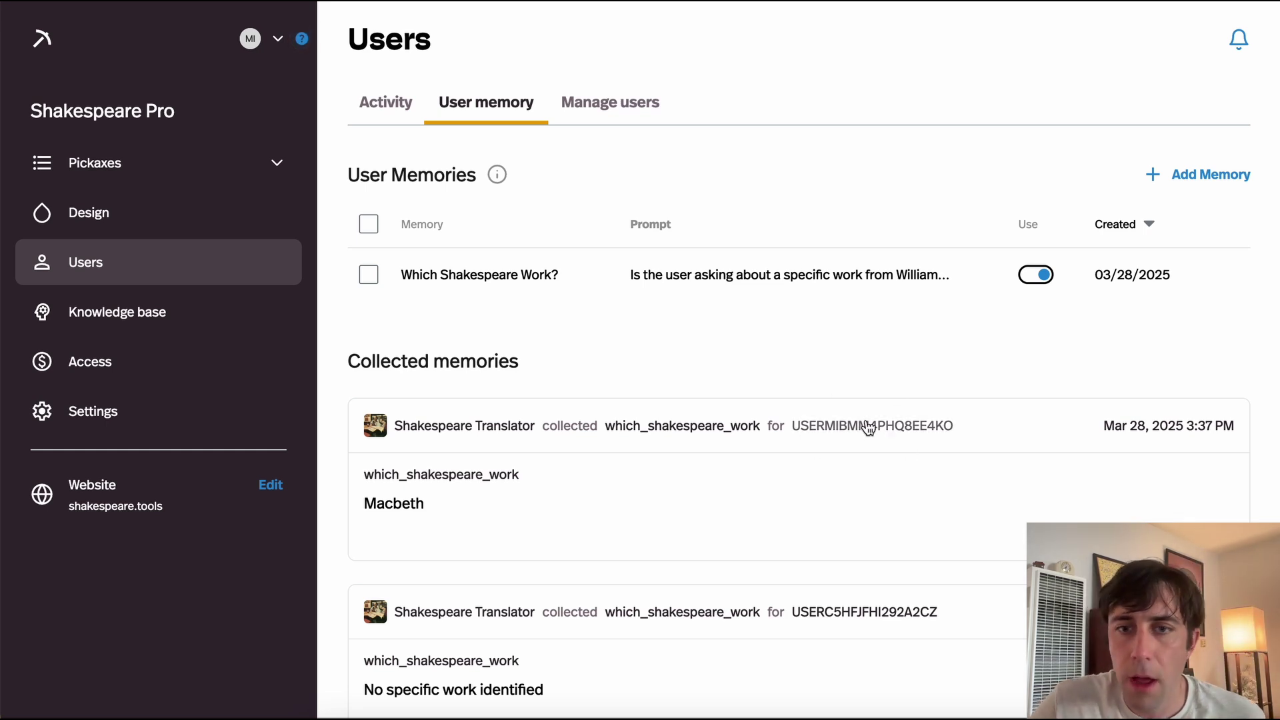
left_click(846, 430)
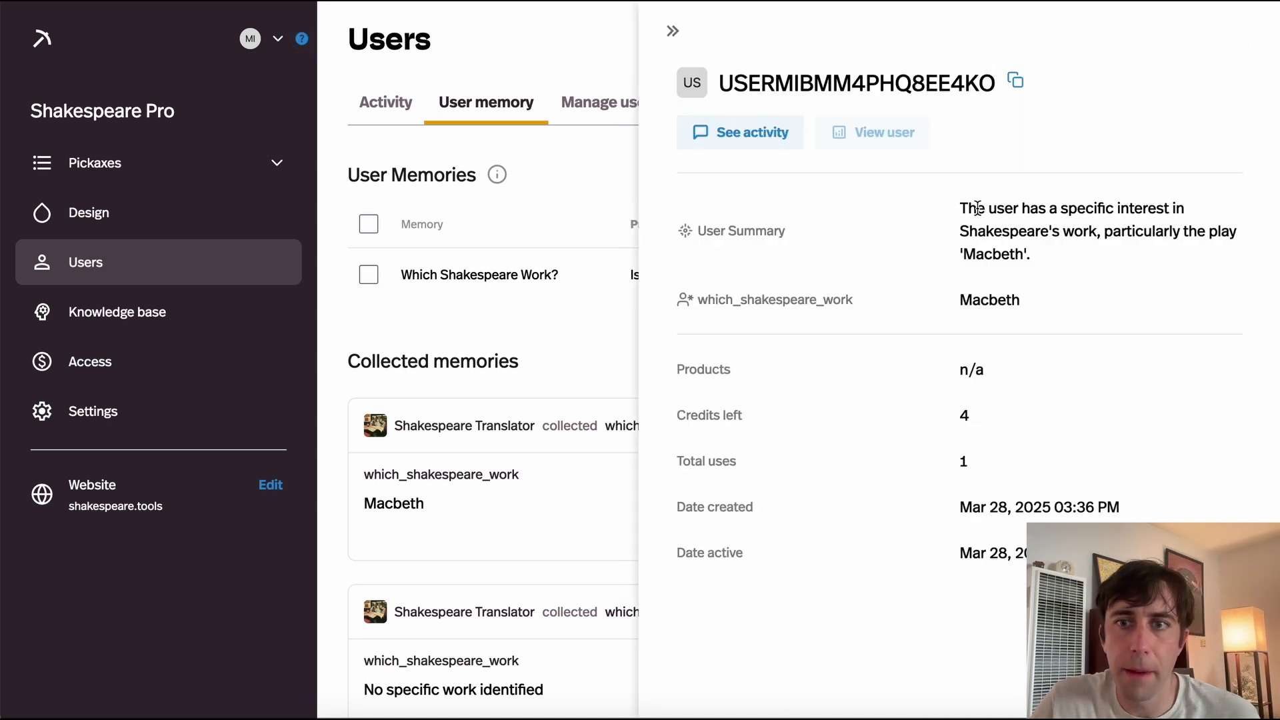
left_click_drag(952, 211, 1037, 265)
left_click(1037, 265)
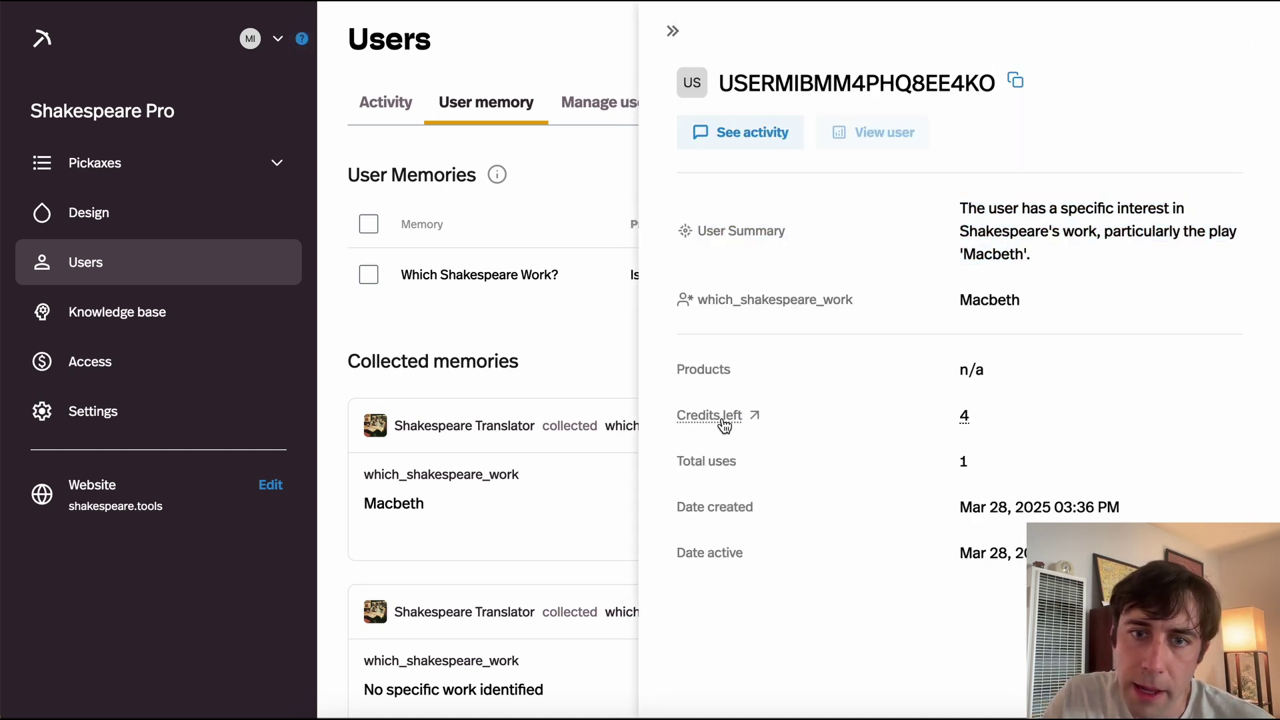
left_click(672, 32)
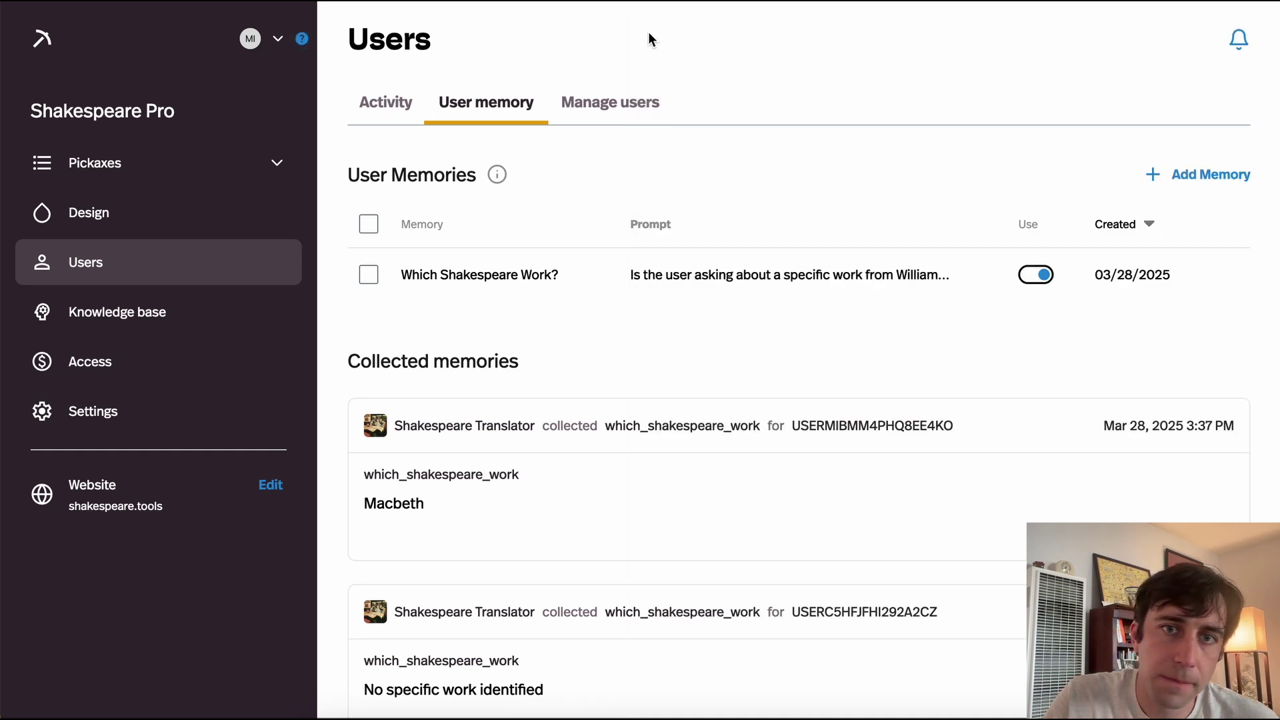
left_click(630, 112)
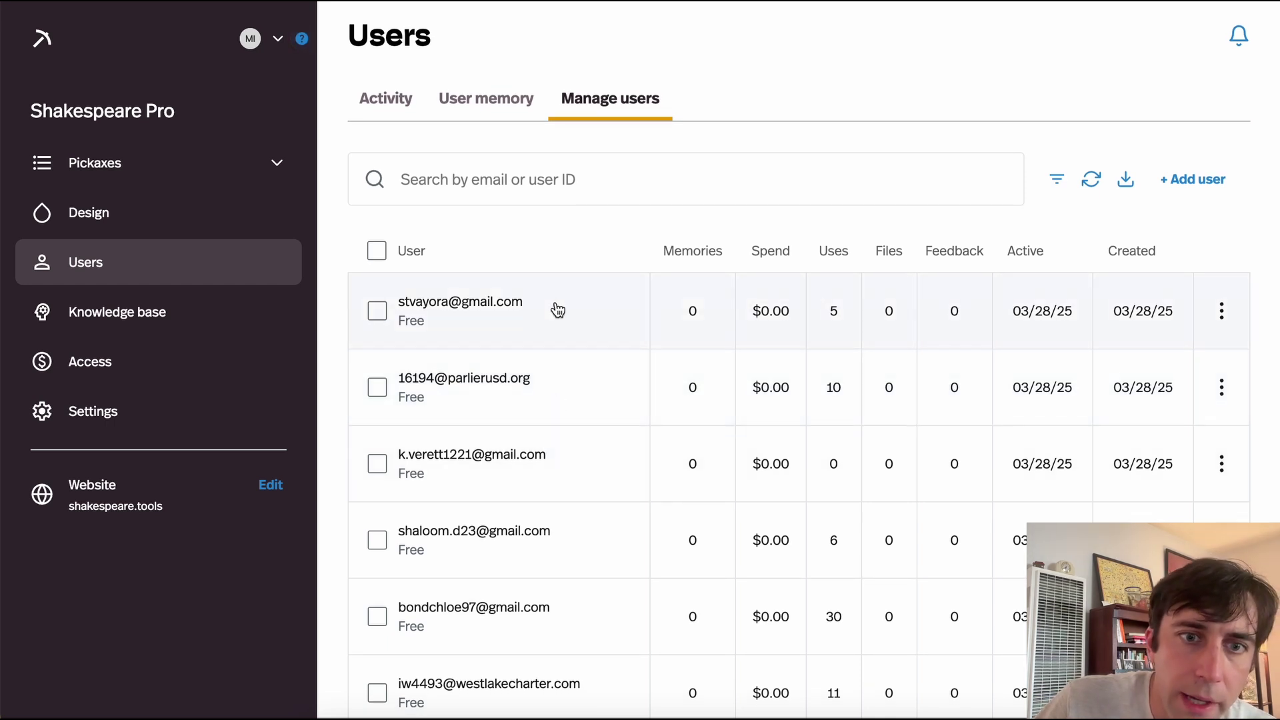
Step: Change the first user's remaining uses to 23, restore them to 24, close unsaved, and open Knowledge base
left_click(558, 310)
left_click(833, 265)
left_click(833, 264)
left_click(931, 265)
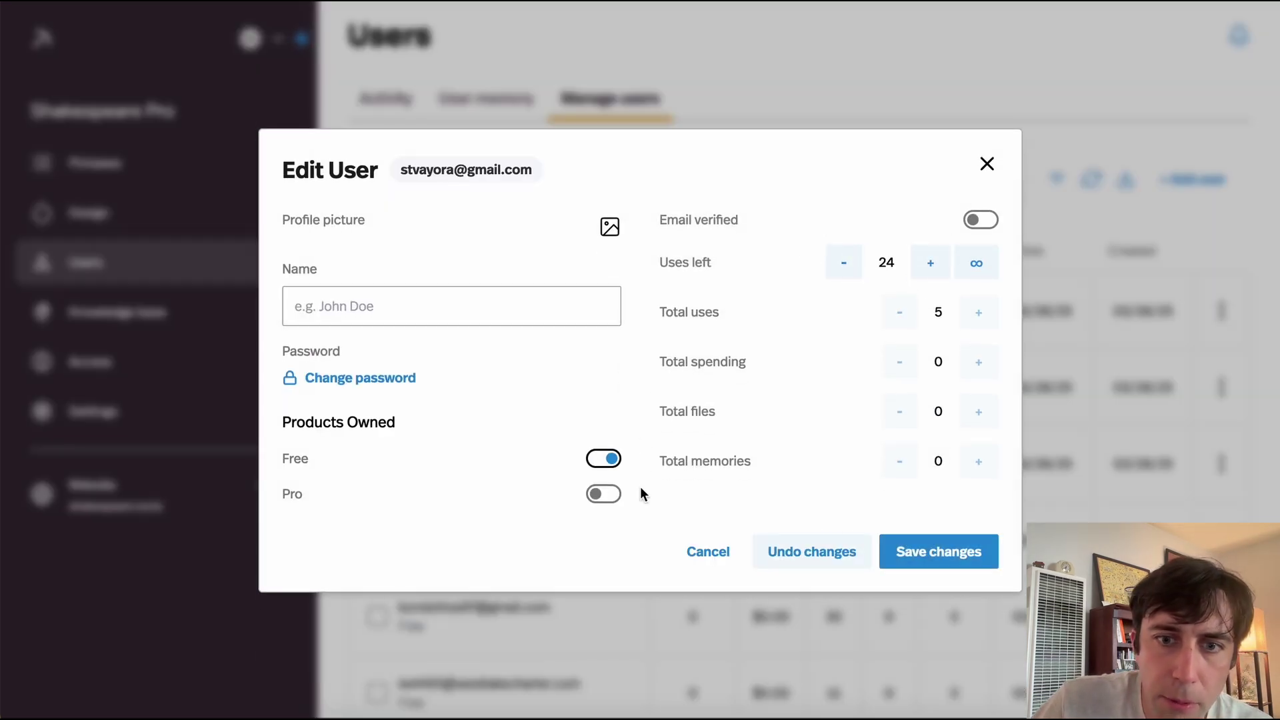
left_click(988, 167)
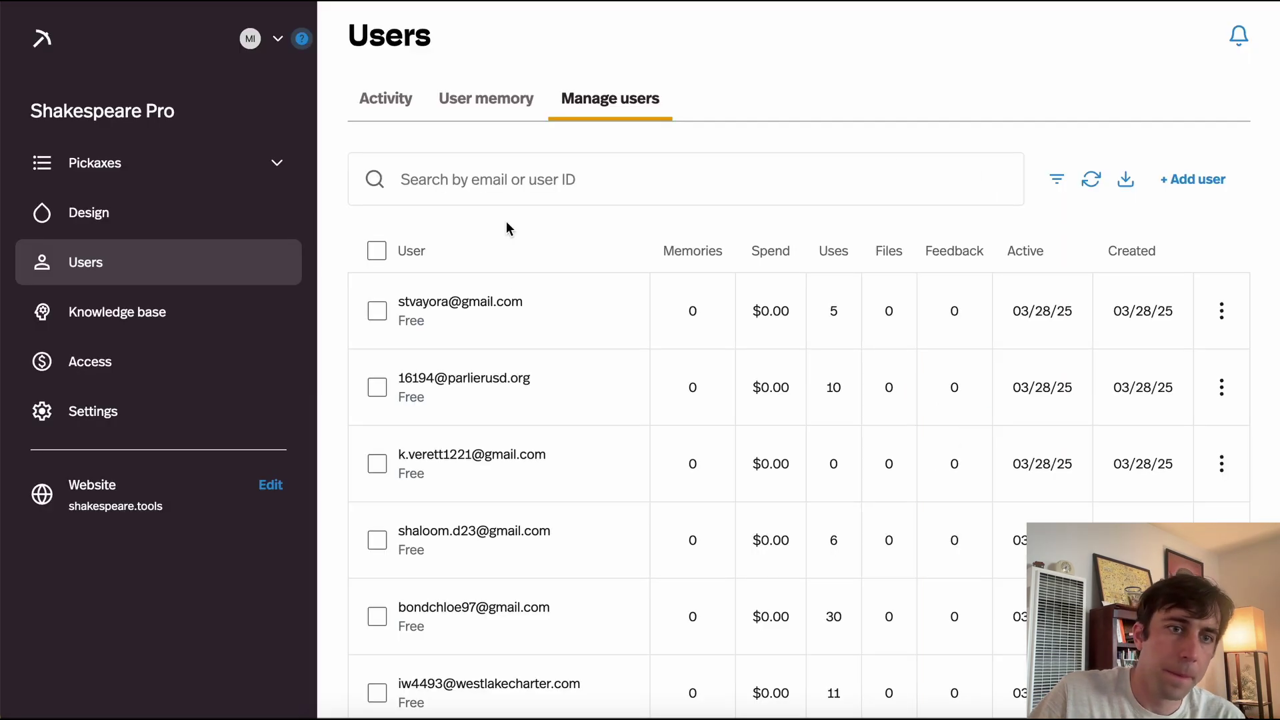
left_click(148, 312)
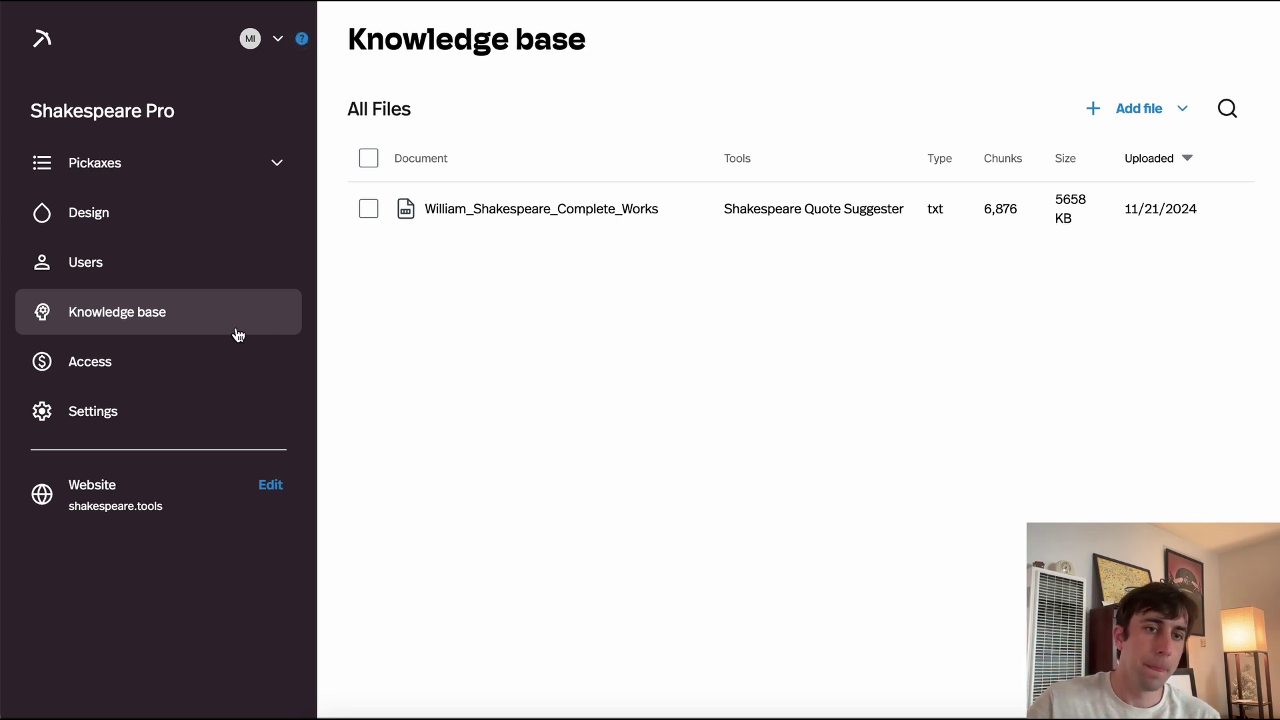
Step: Show the Access page, with Public website visibility and Stripe payments not connected
left_click(114, 365)
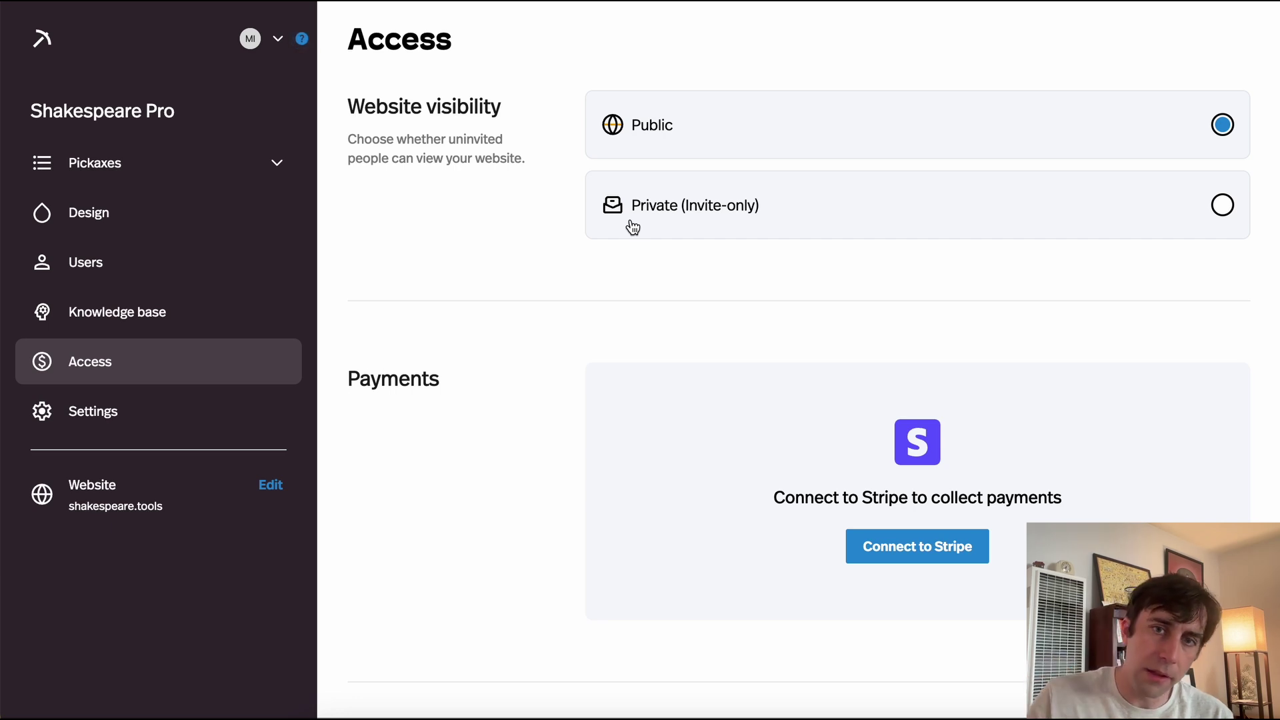
Step: Open a New Product form, prefilled at $19 monthly, from the Add Product card below Guest Settings
scroll(431, 302, "down", 3)
scroll(428, 308, "down", 3)
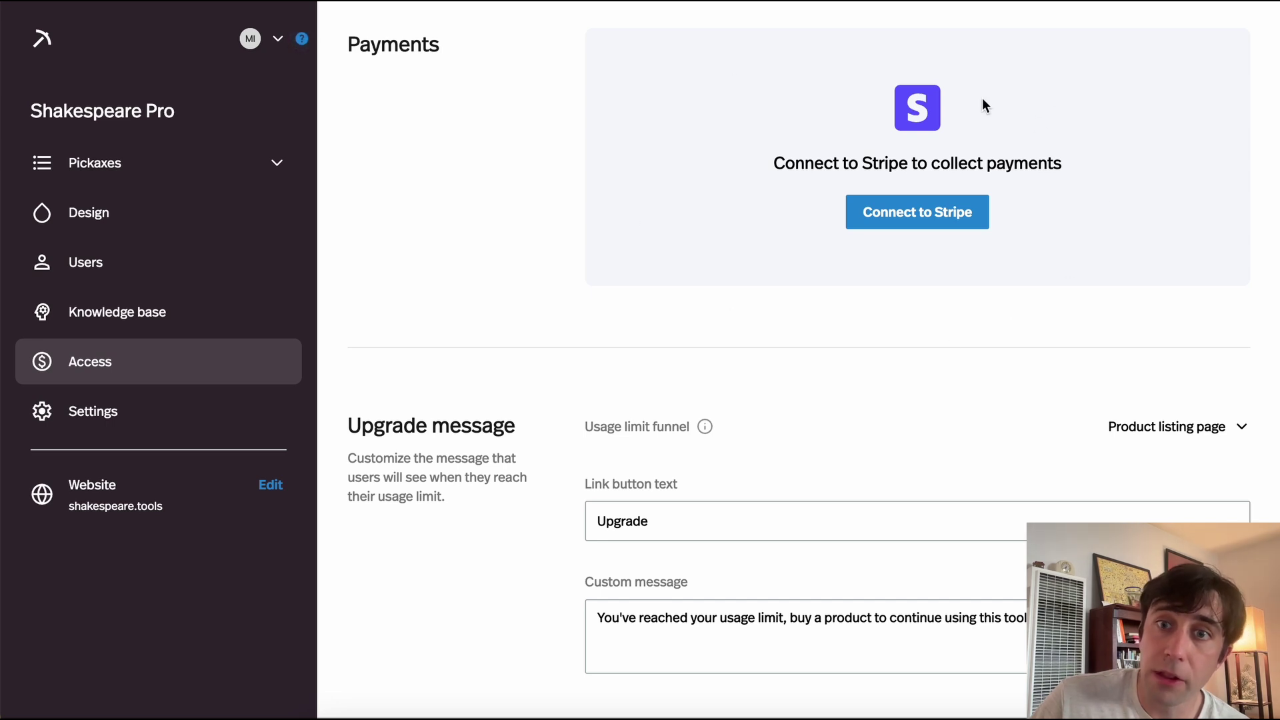
scroll(766, 257, "down", 3)
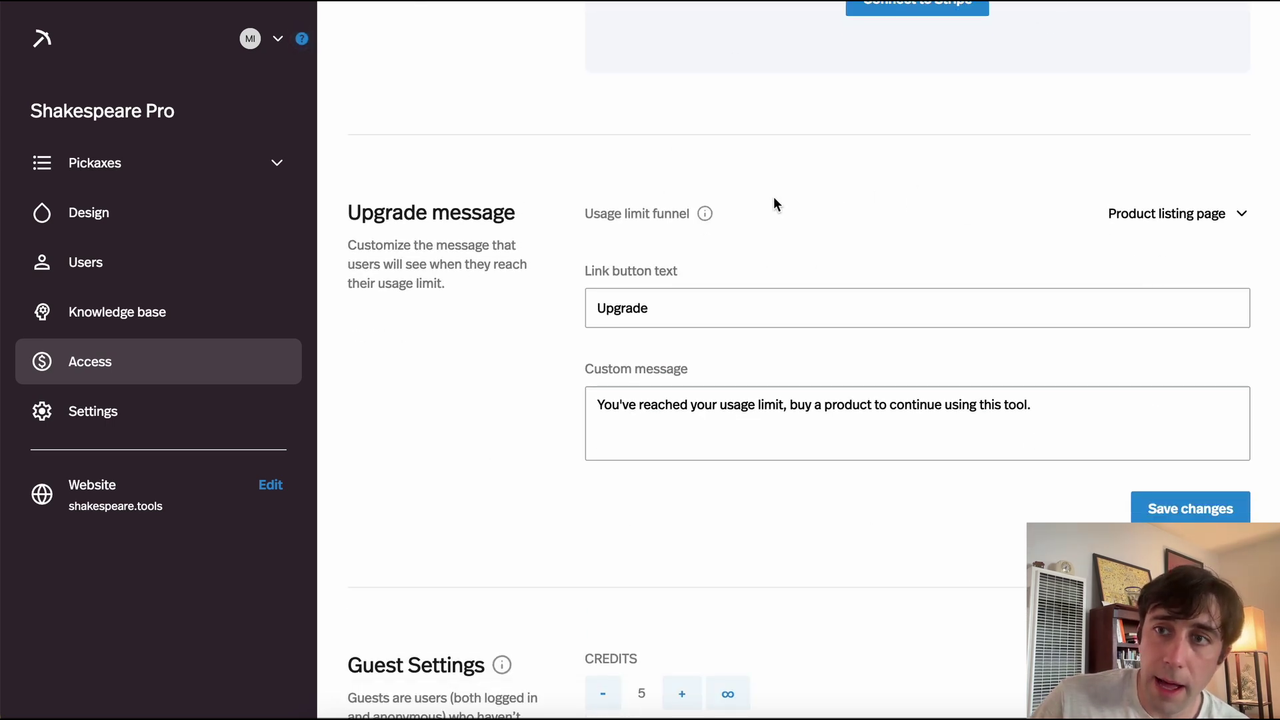
scroll(533, 305, "down", 7)
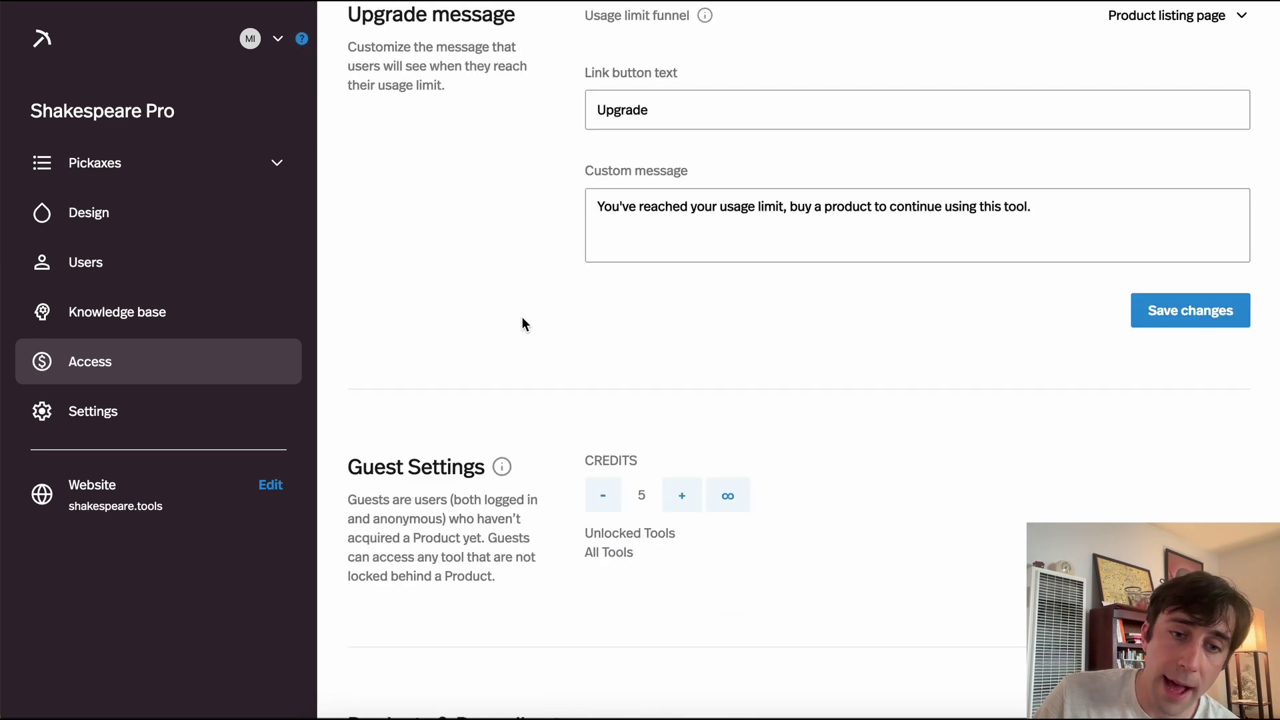
scroll(522, 326, "down", 2)
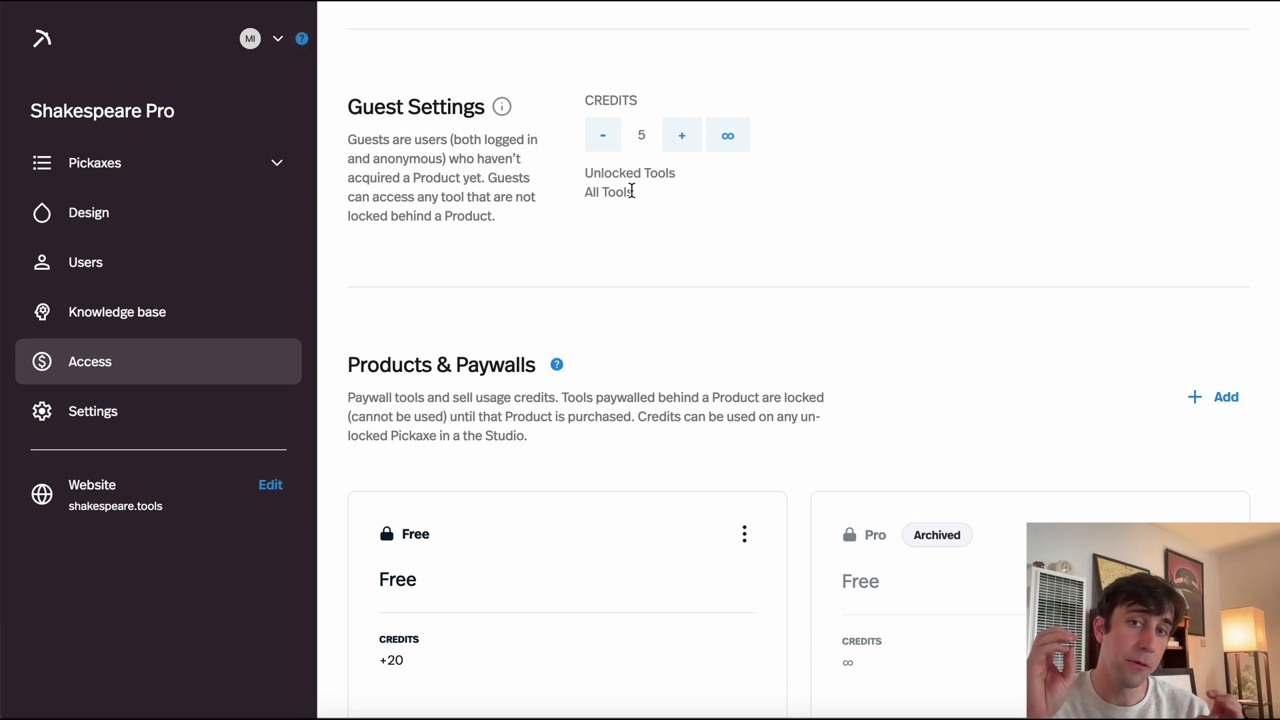
scroll(611, 213, "down", 1)
scroll(606, 227, "down", 9)
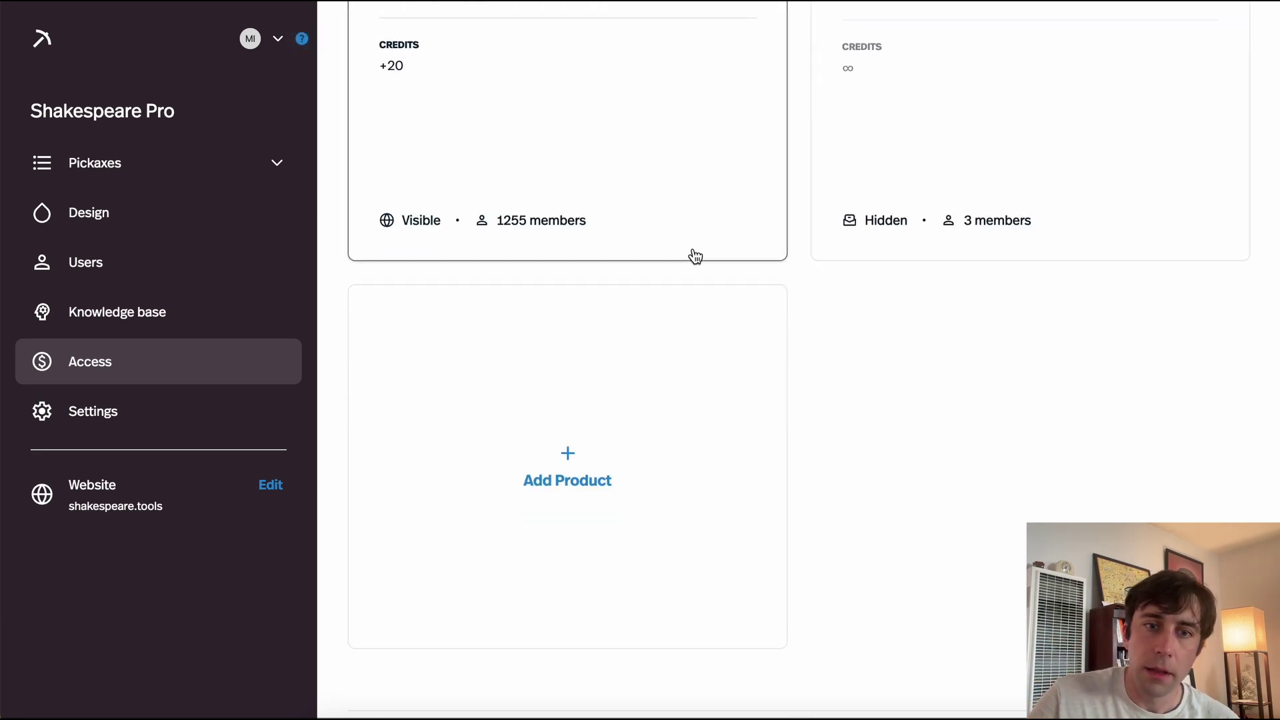
left_click(450, 442)
Step: Name the product Shakespeare Pro, price it at 20, and keep Monthly frequency
left_click(462, 286)
triple_click(292, 294)
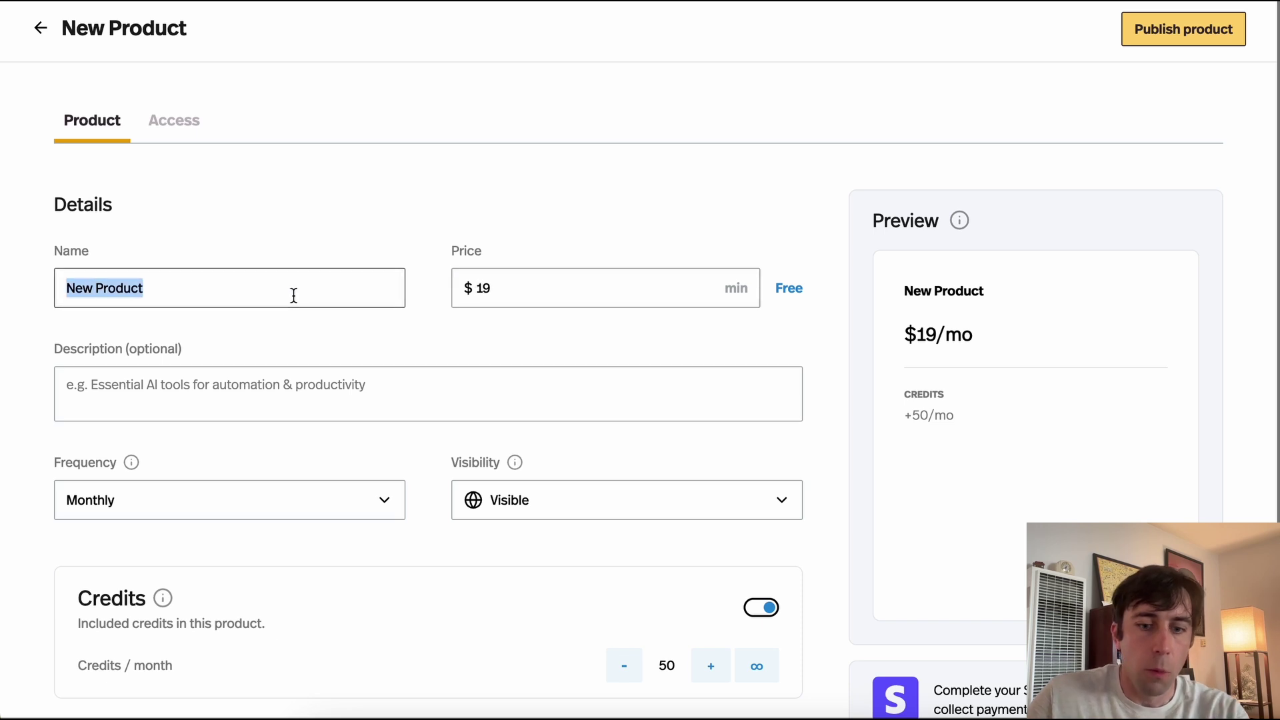
type("Shakespeare Pro")
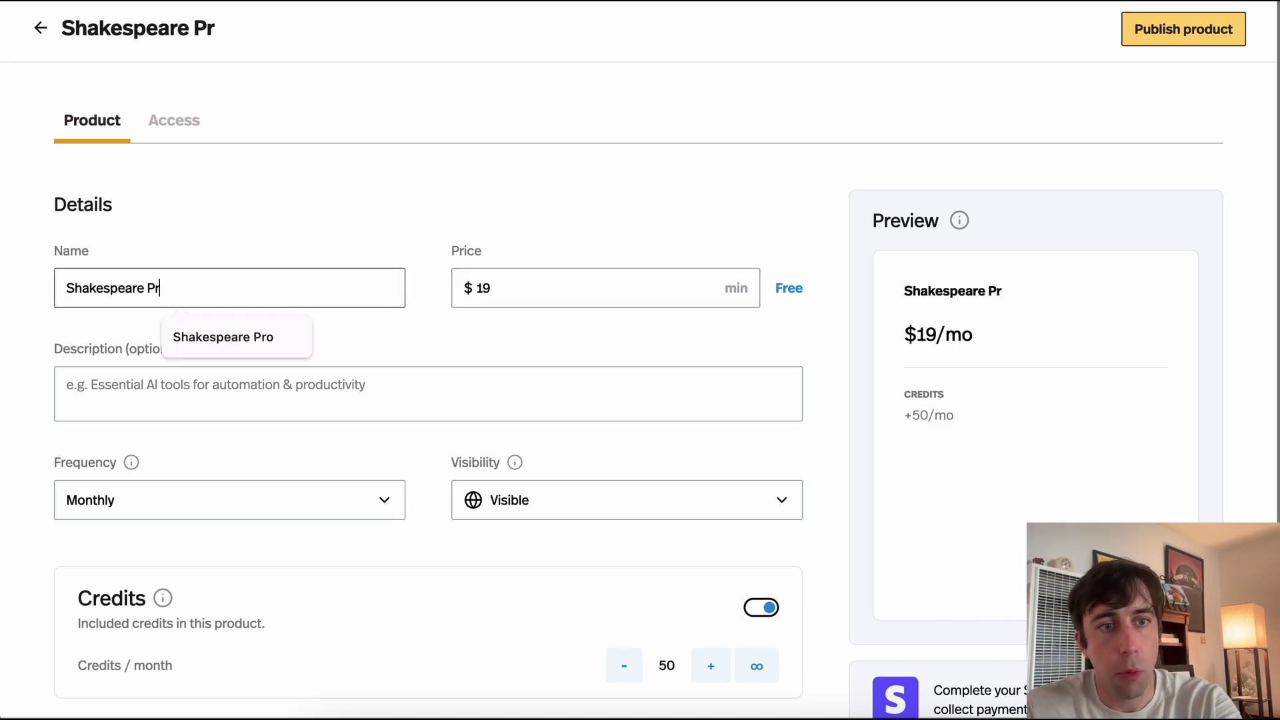
double_click(565, 288)
type("20")
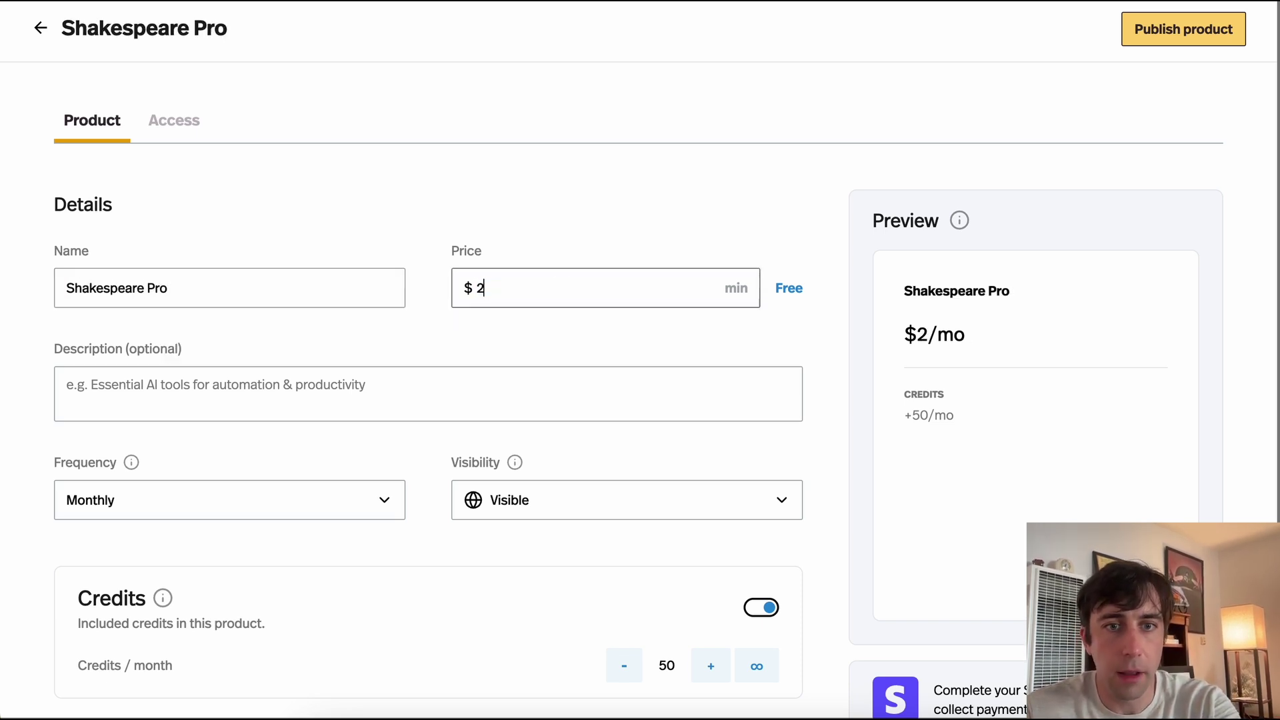
left_click(372, 510)
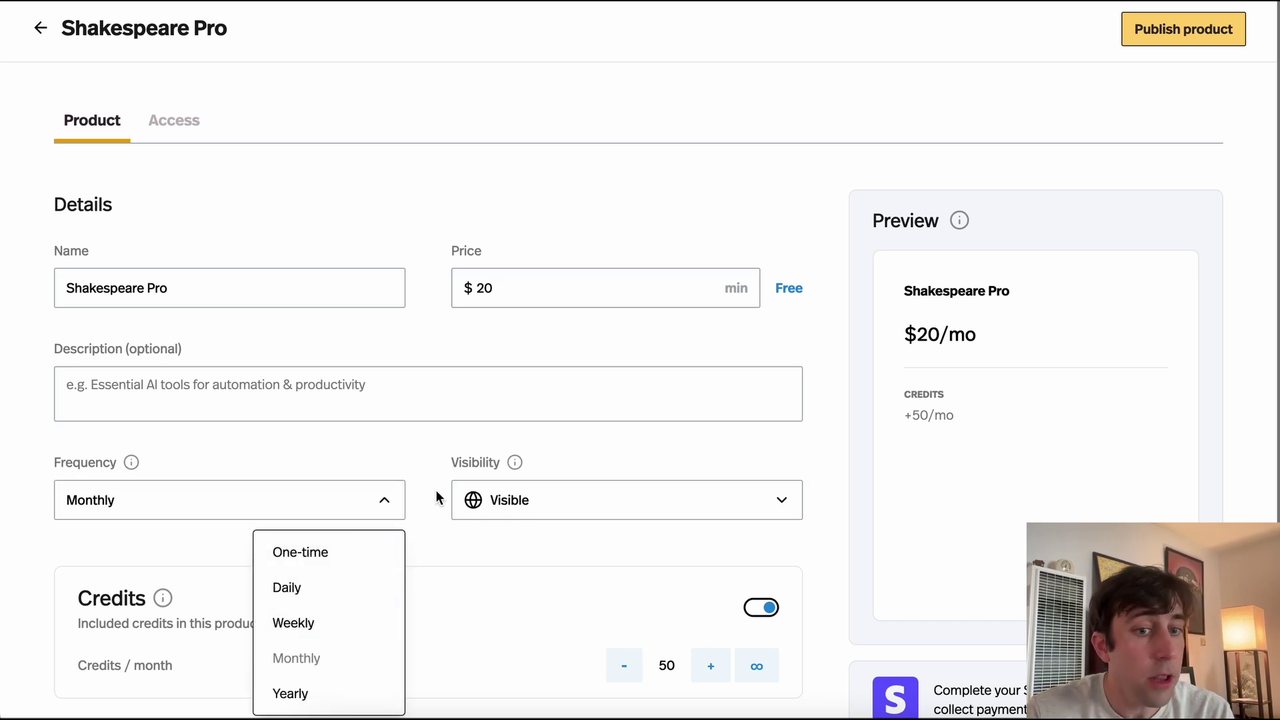
left_click(456, 581)
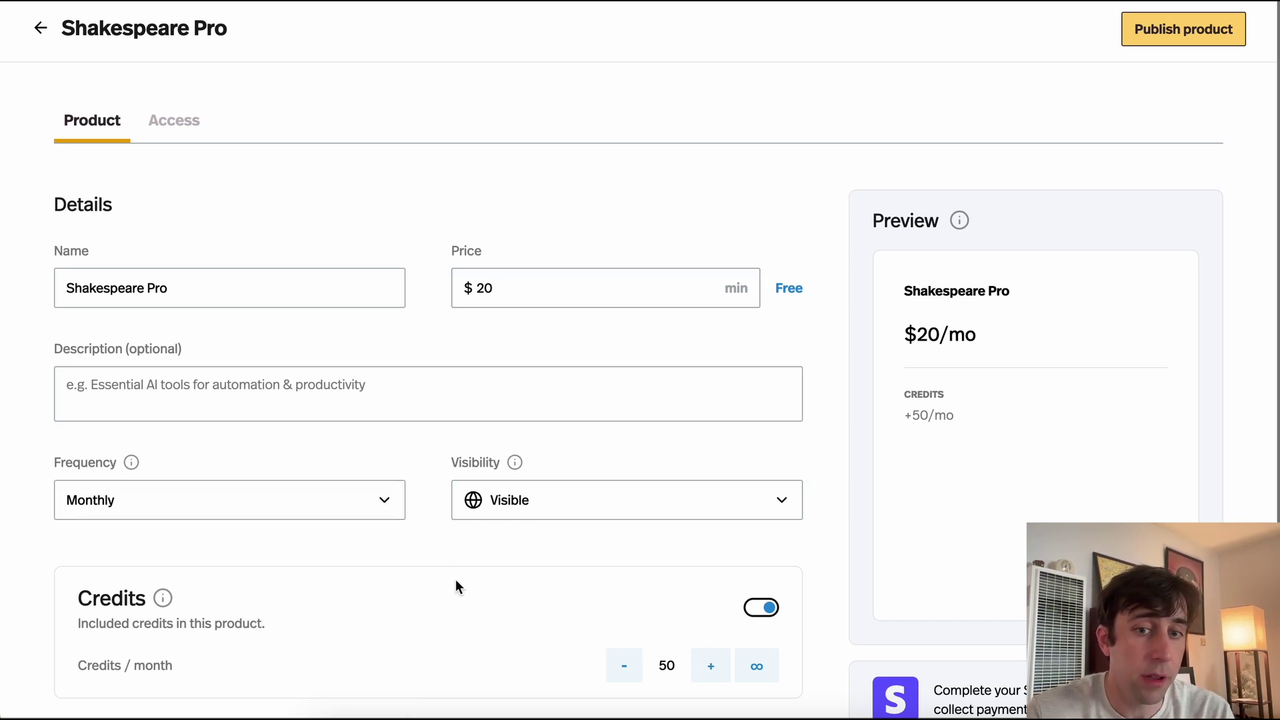
Step: Lock Shakespeare Quote Suggester behind the Shakespeare Pro product
scroll(456, 581, "down", 2)
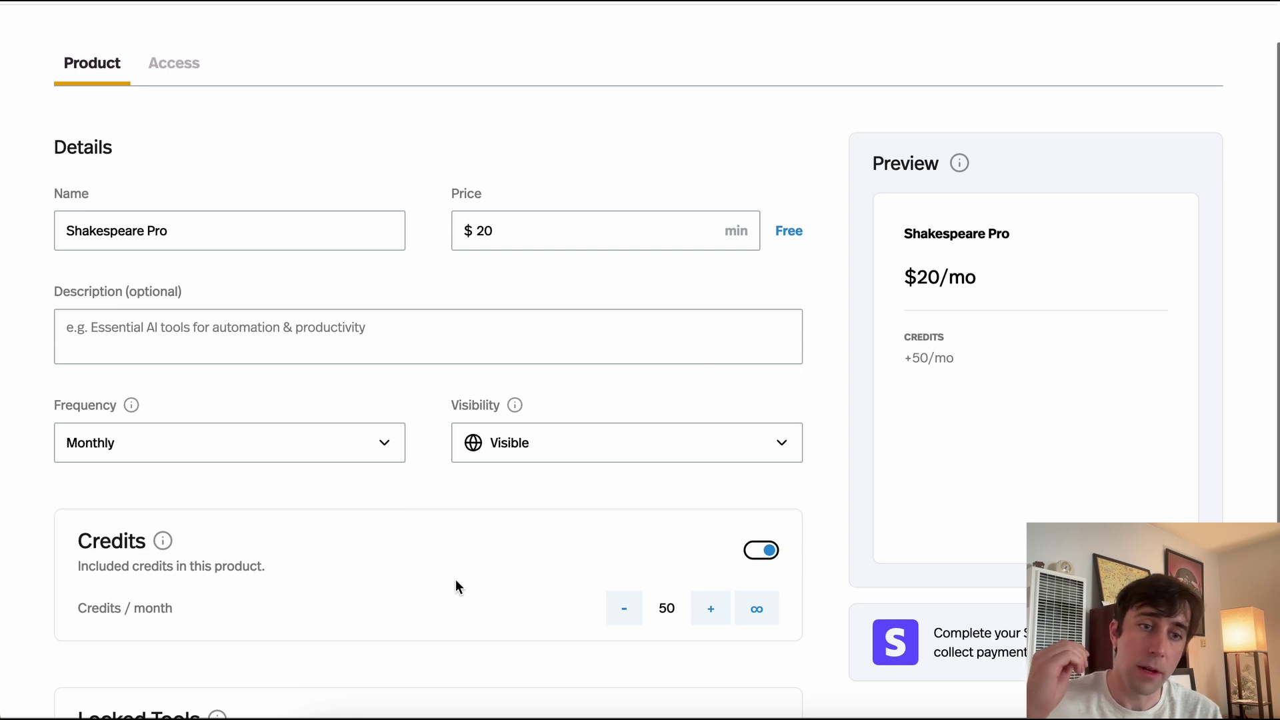
scroll(443, 577, "down", 4)
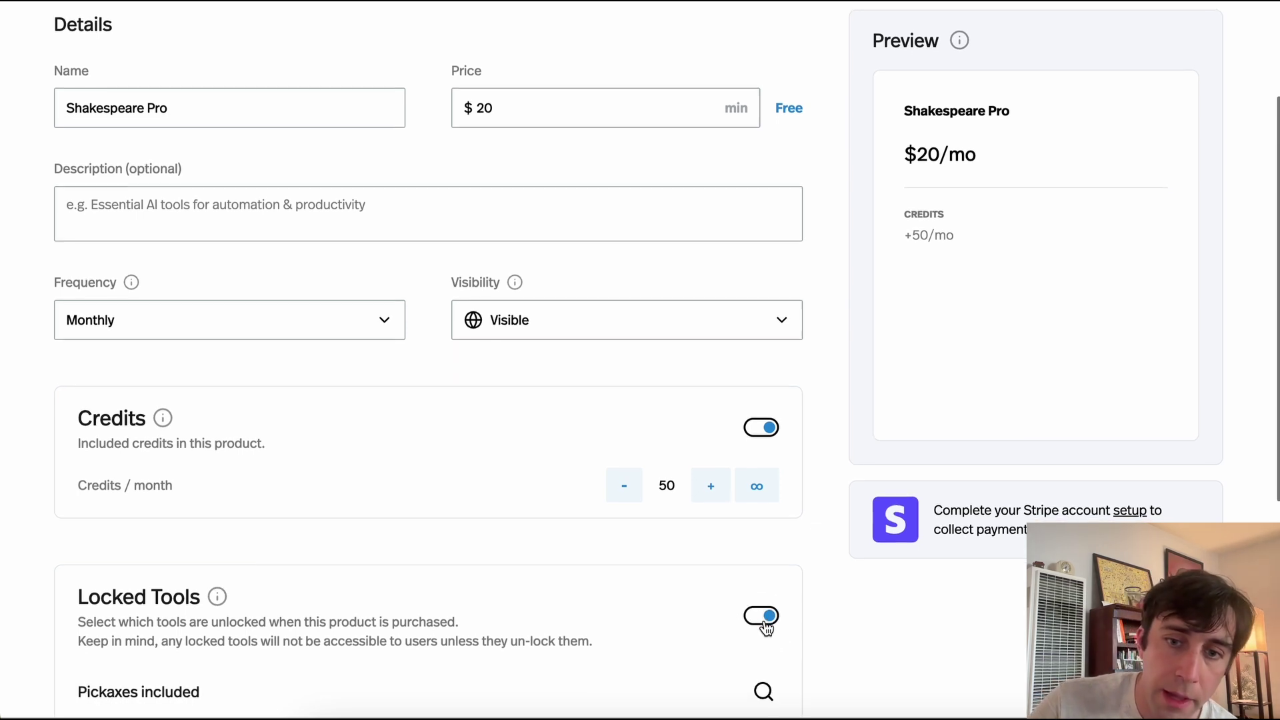
scroll(765, 626, "down", 6)
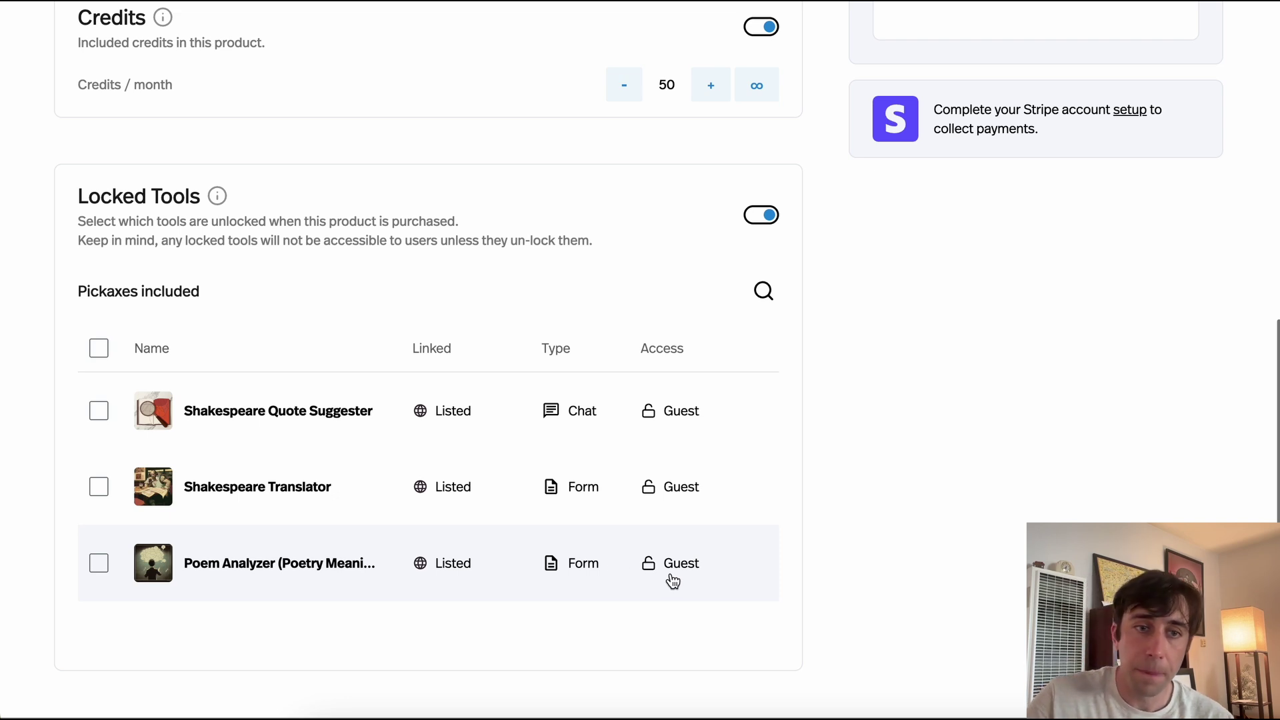
left_click(98, 414)
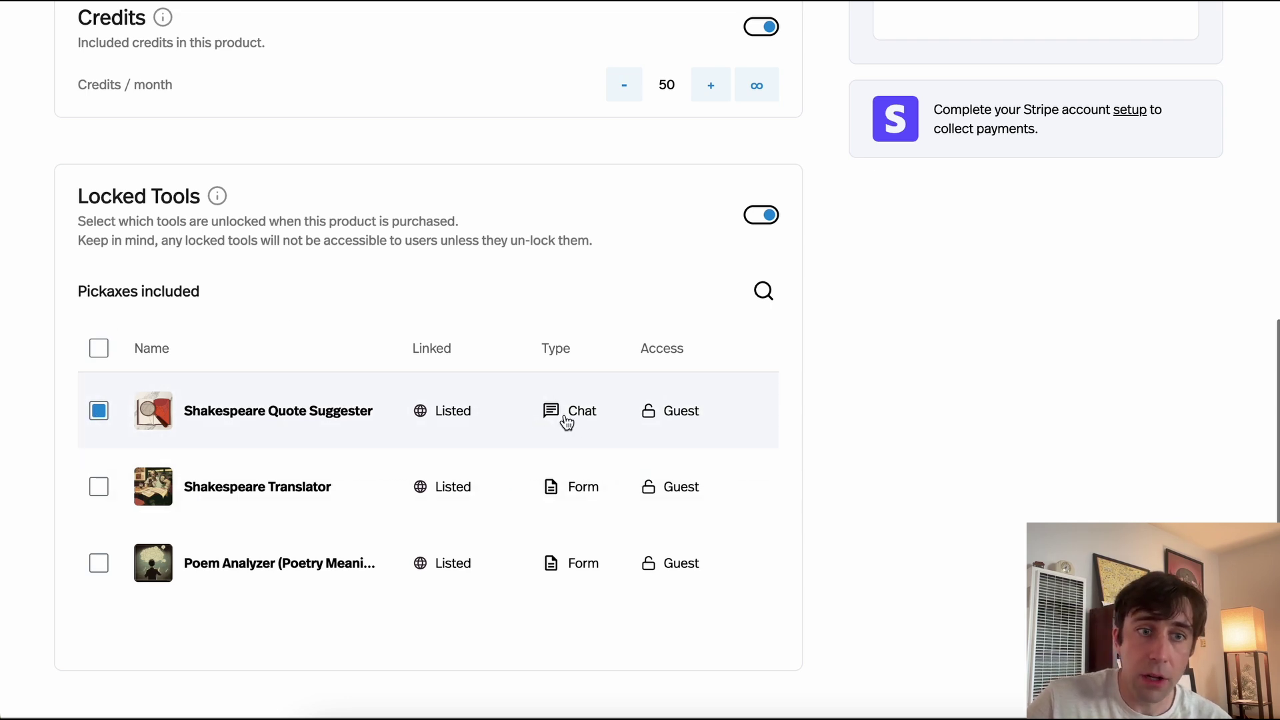
scroll(567, 422, "up", 9)
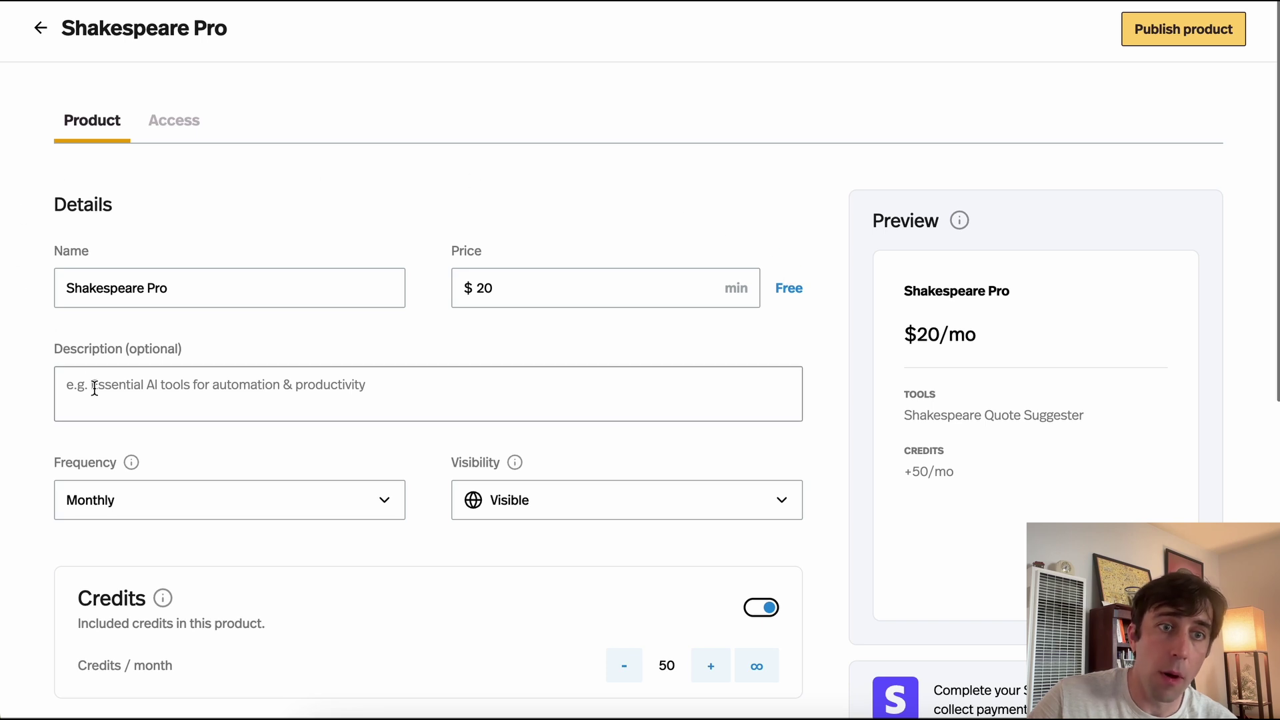
scroll(94, 389, "down", 9)
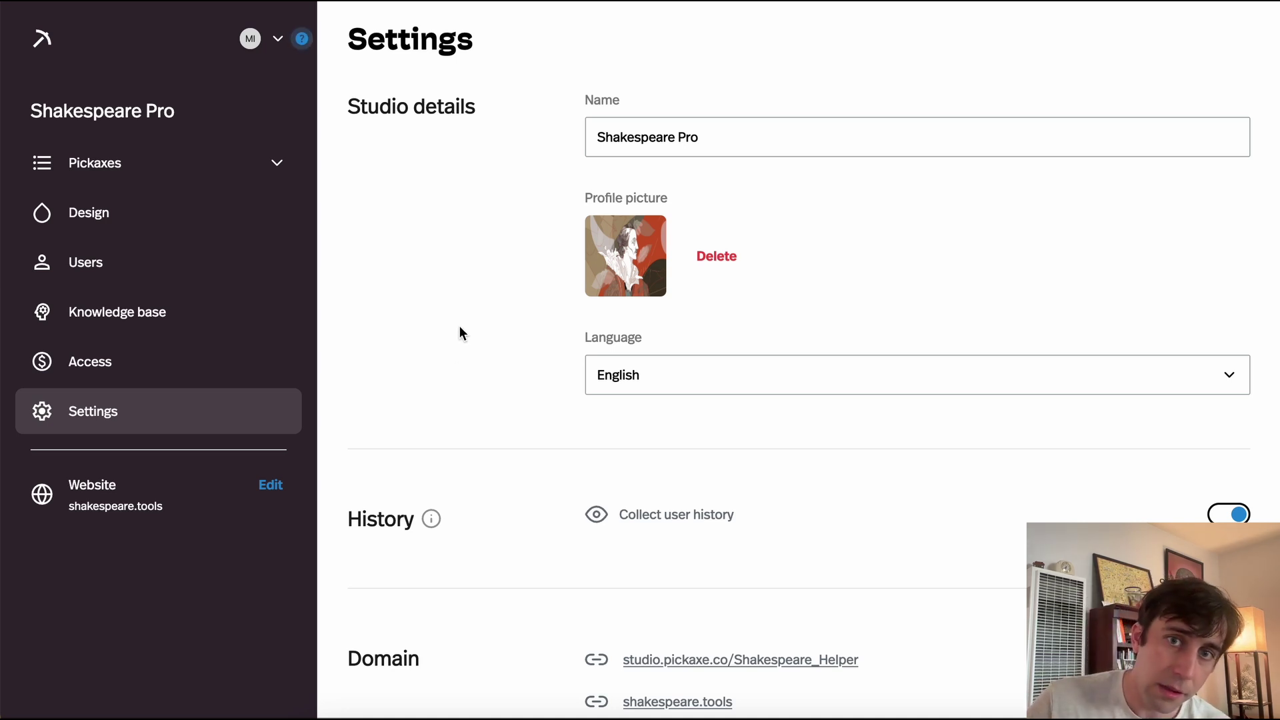
left_click(668, 137)
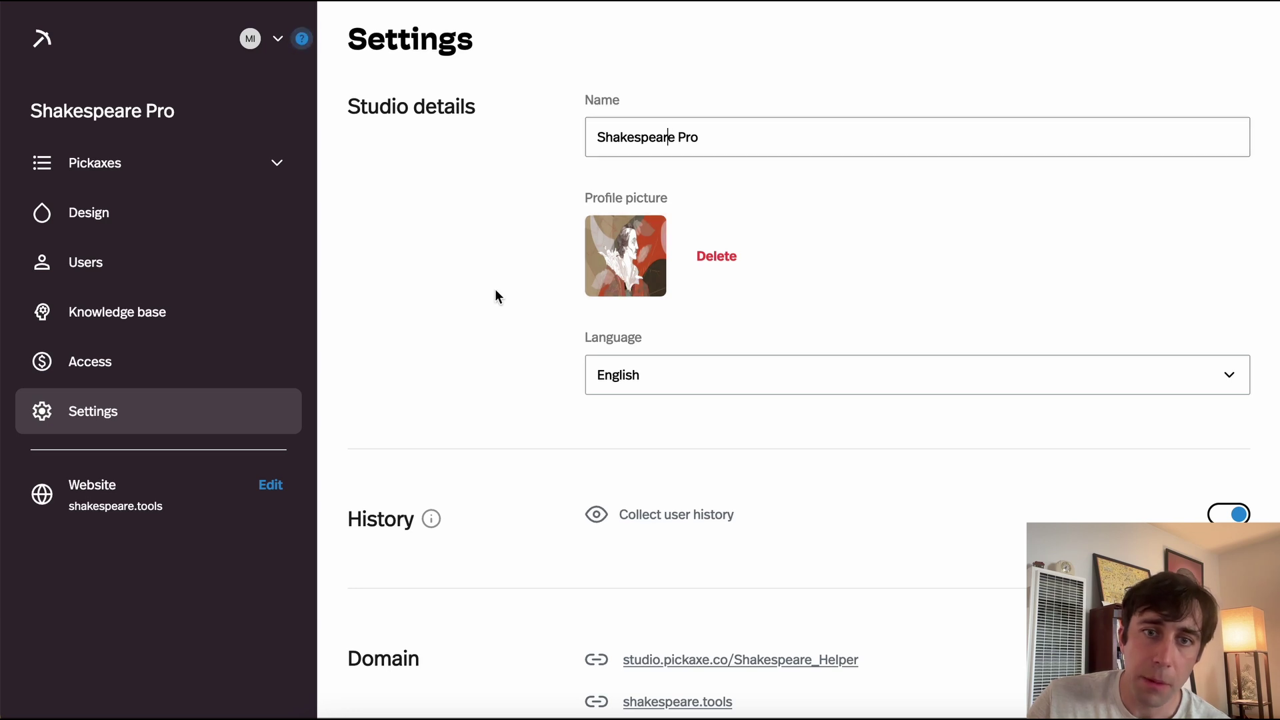
scroll(763, 292, "down", 2)
left_click(706, 230)
scroll(678, 356, "down", 4)
scroll(673, 356, "down", 3)
scroll(674, 357, "up", 10)
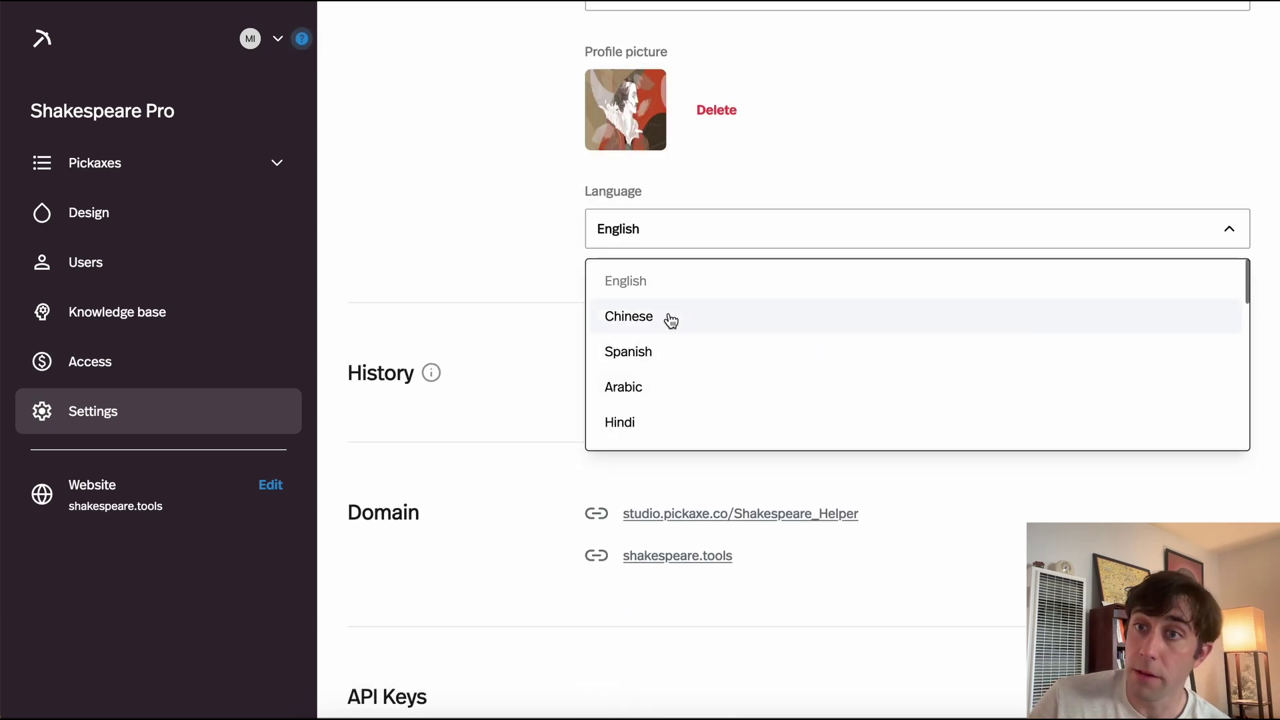
left_click(414, 241)
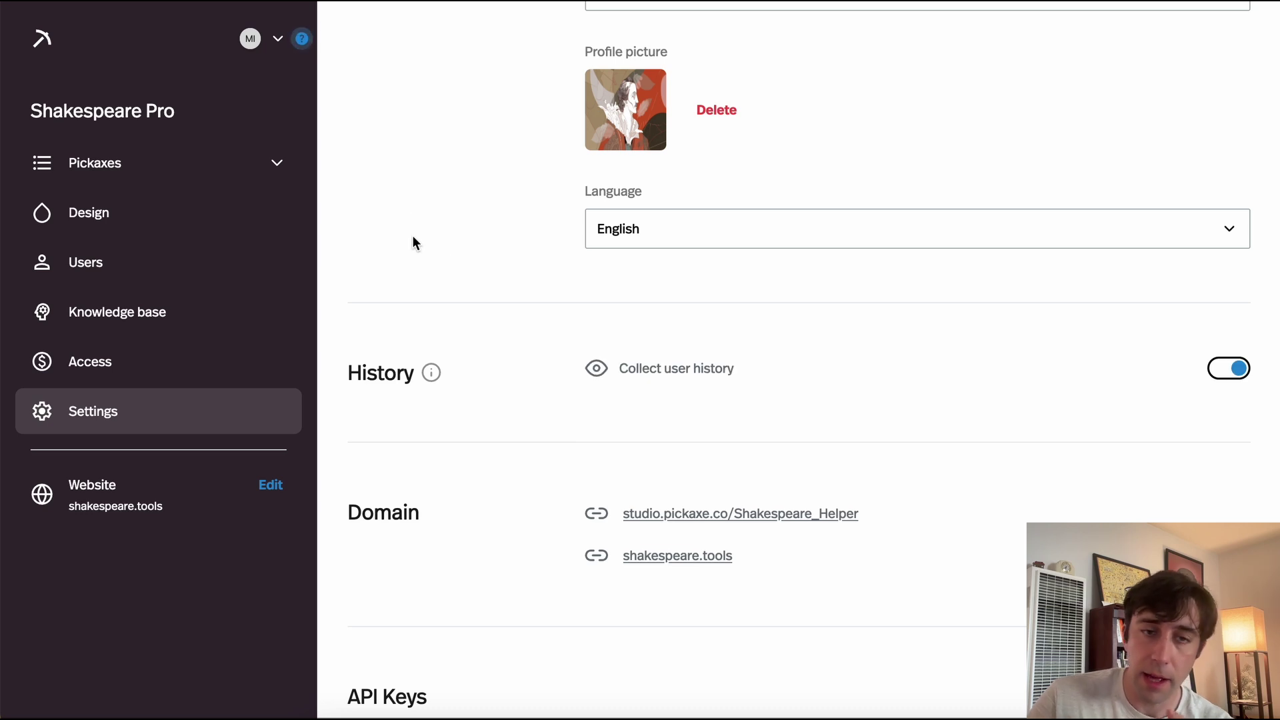
scroll(371, 328, "down", 1)
mouse_move(434, 353)
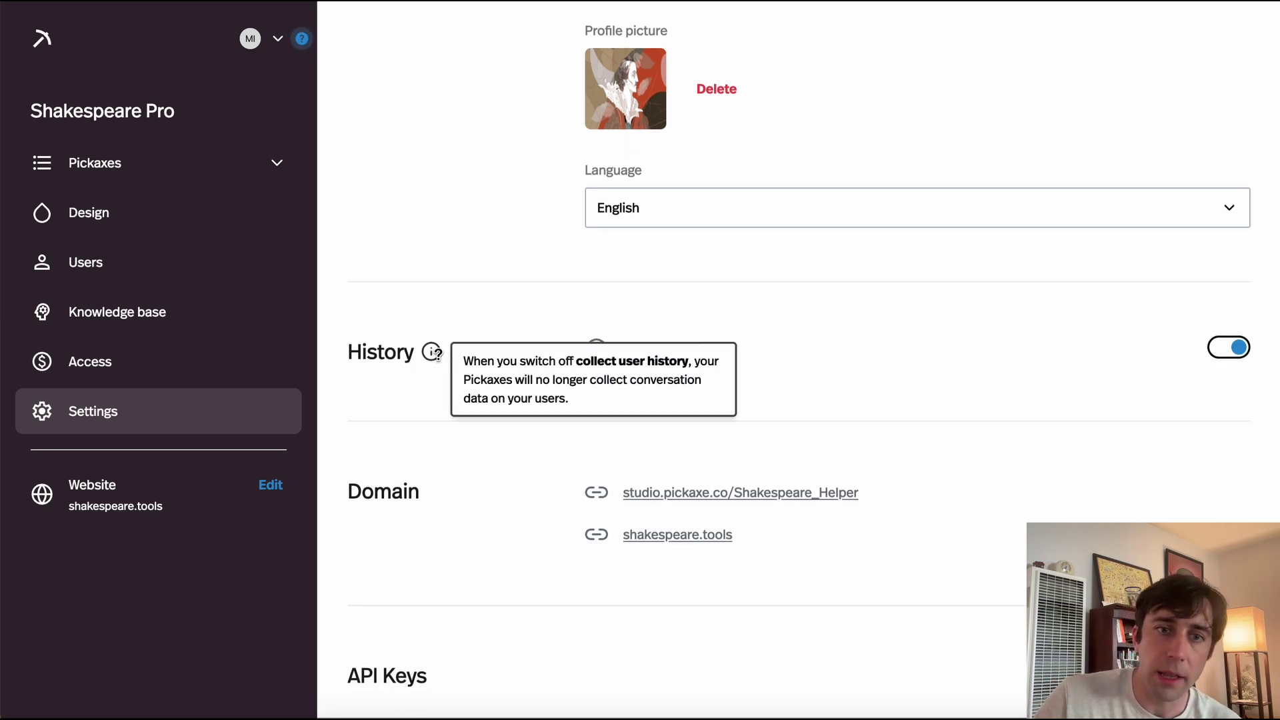
scroll(437, 353, "down", 5)
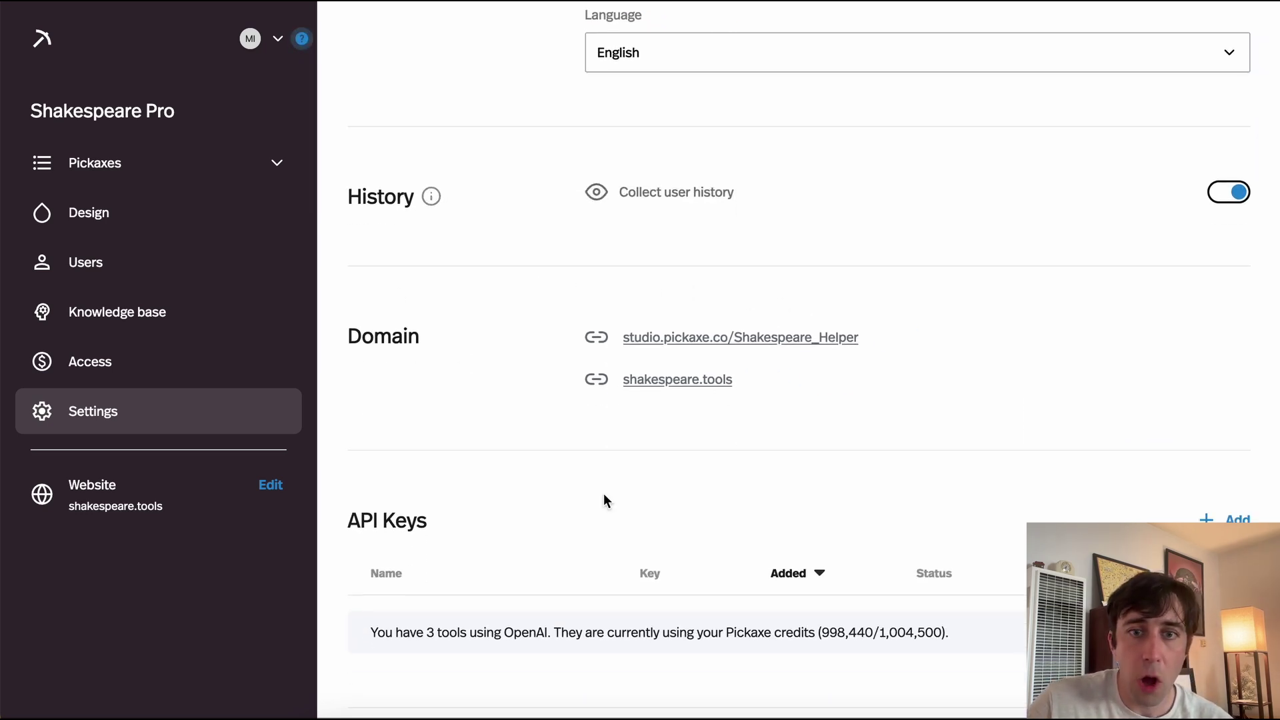
mouse_move(706, 388)
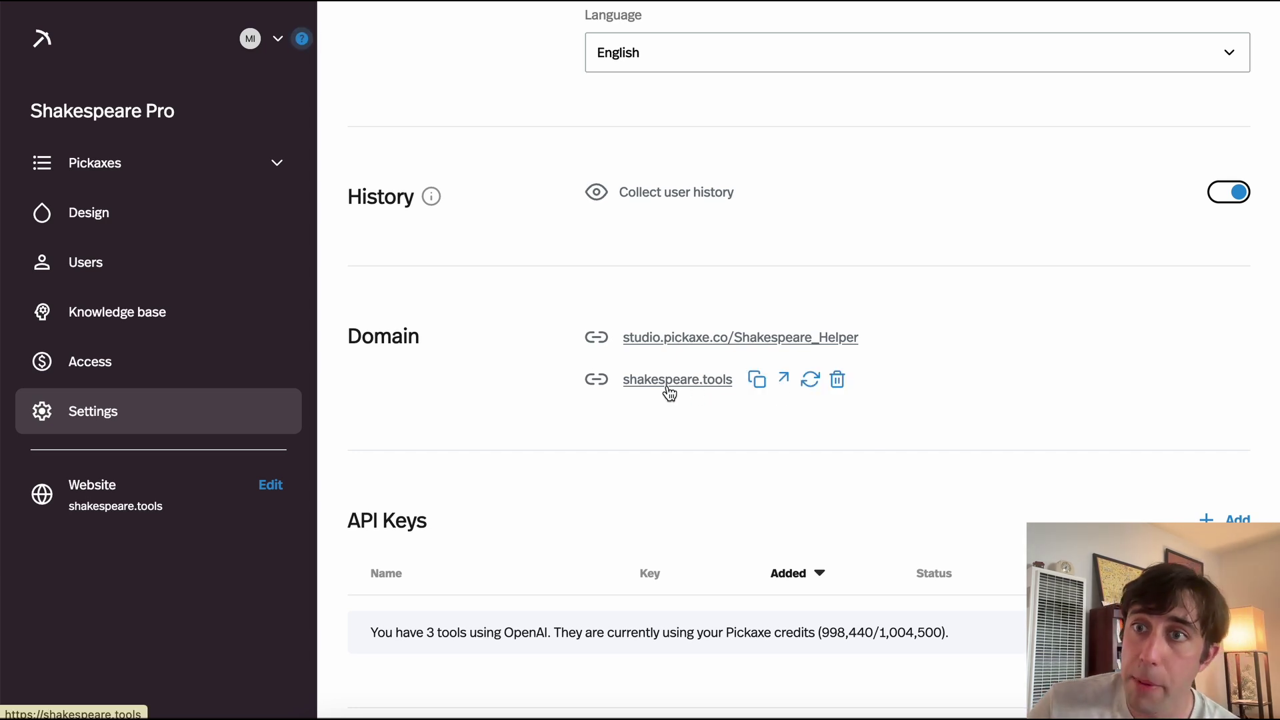
scroll(667, 390, "down", 5)
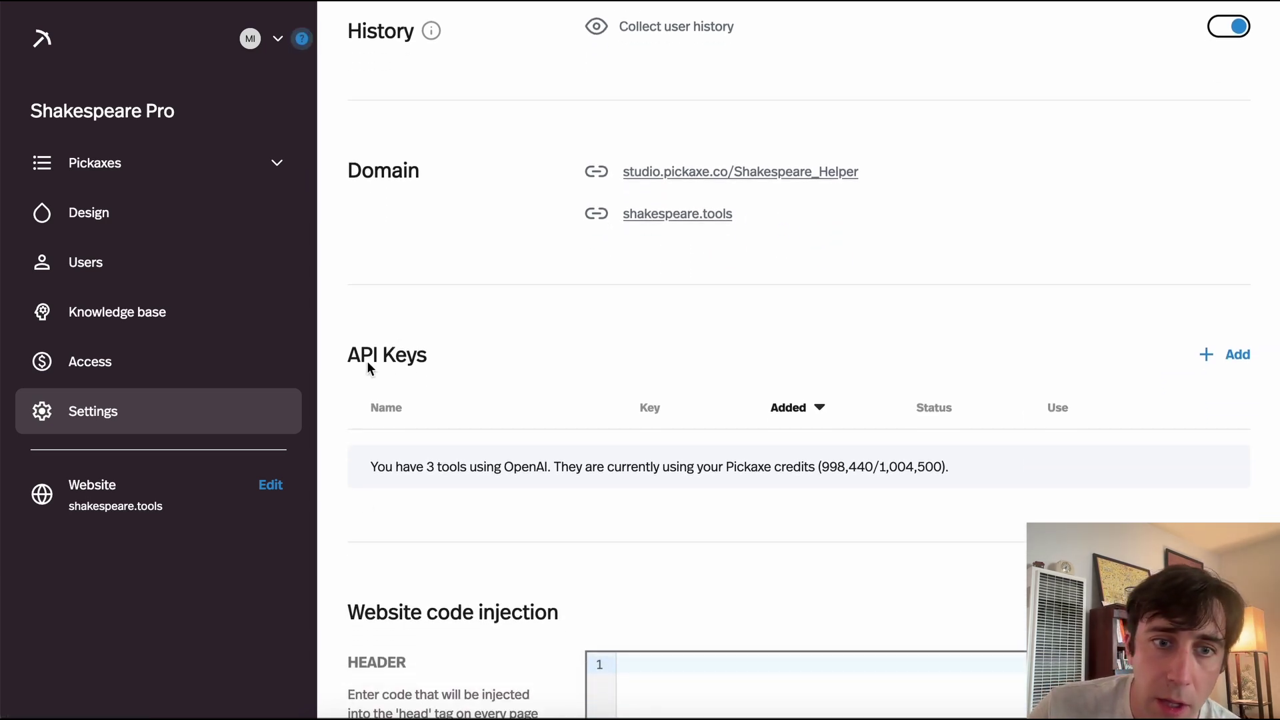
left_click(1238, 357)
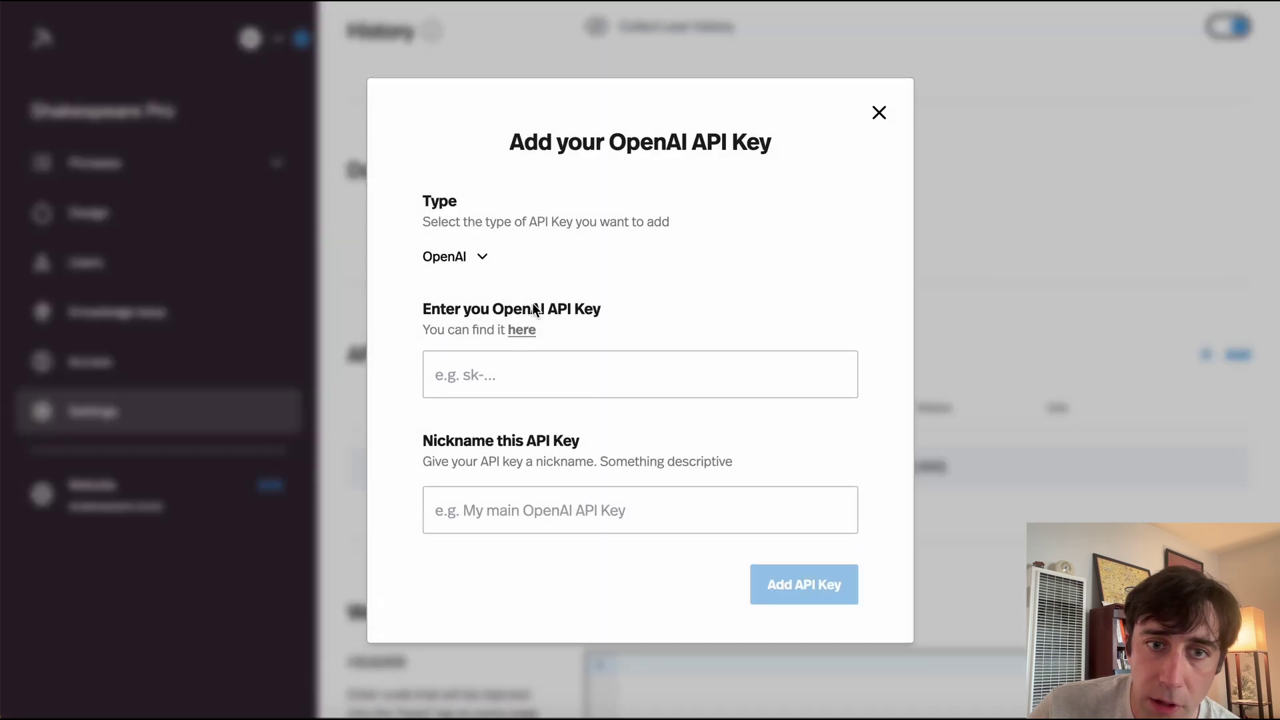
left_click(880, 118)
scroll(867, 310, "down", 5)
scroll(865, 340, "down", 3)
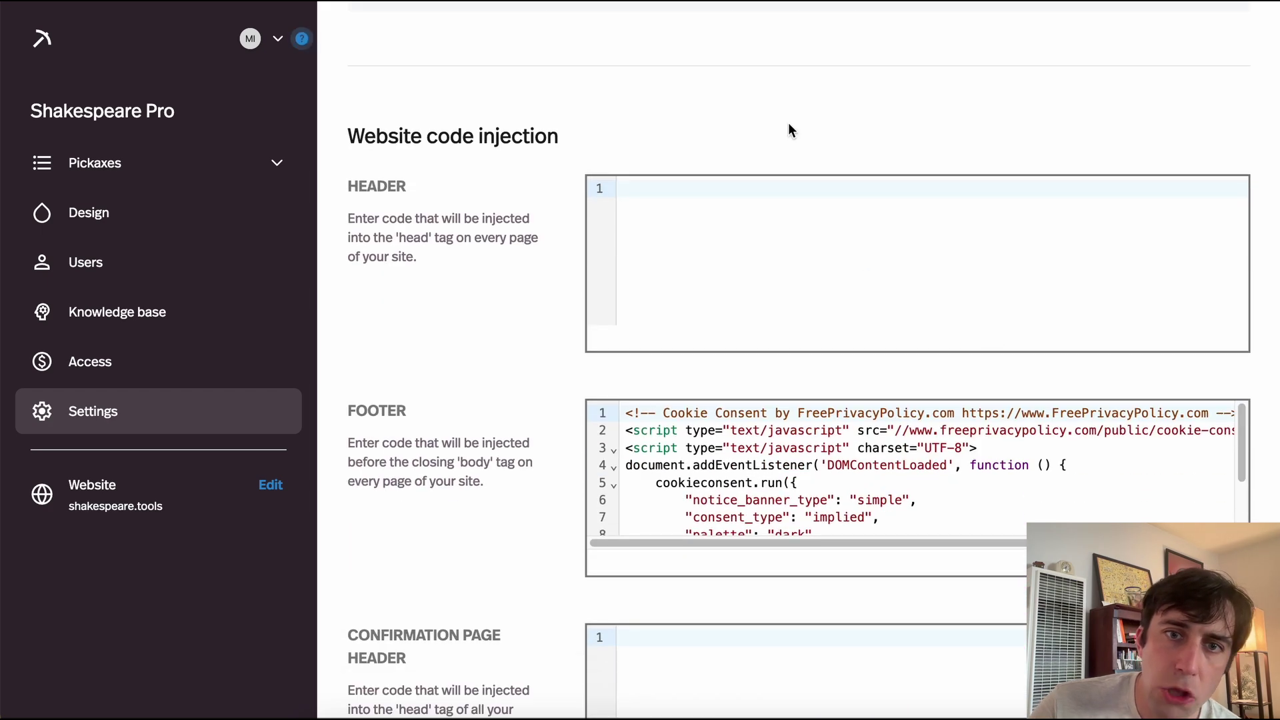
scroll(467, 417, "down", 7)
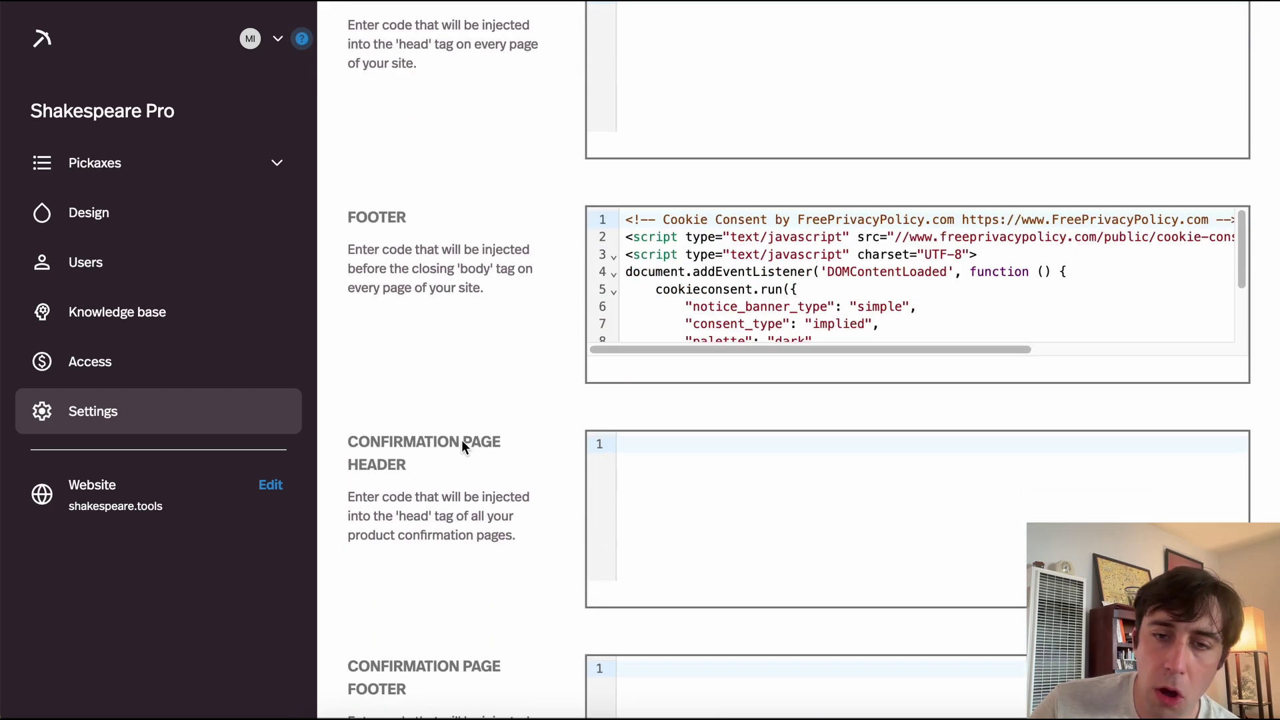
scroll(462, 440, "up", 7)
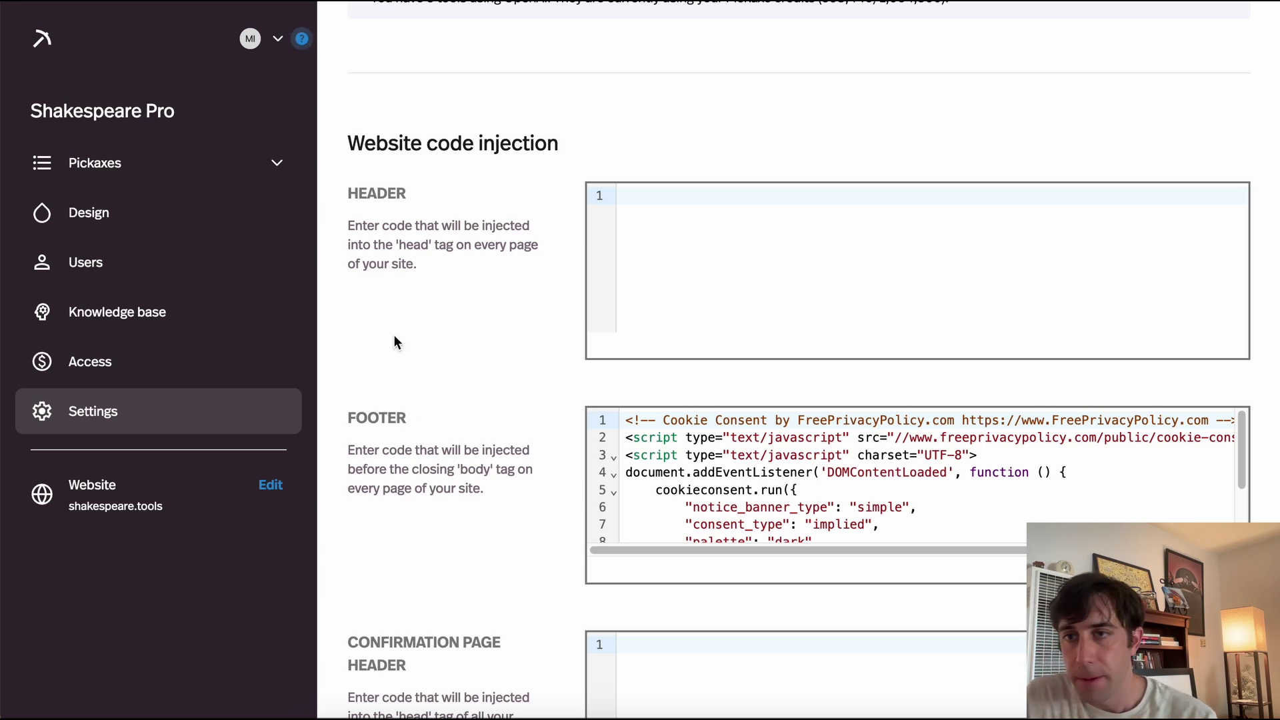
scroll(394, 337, "down", 1)
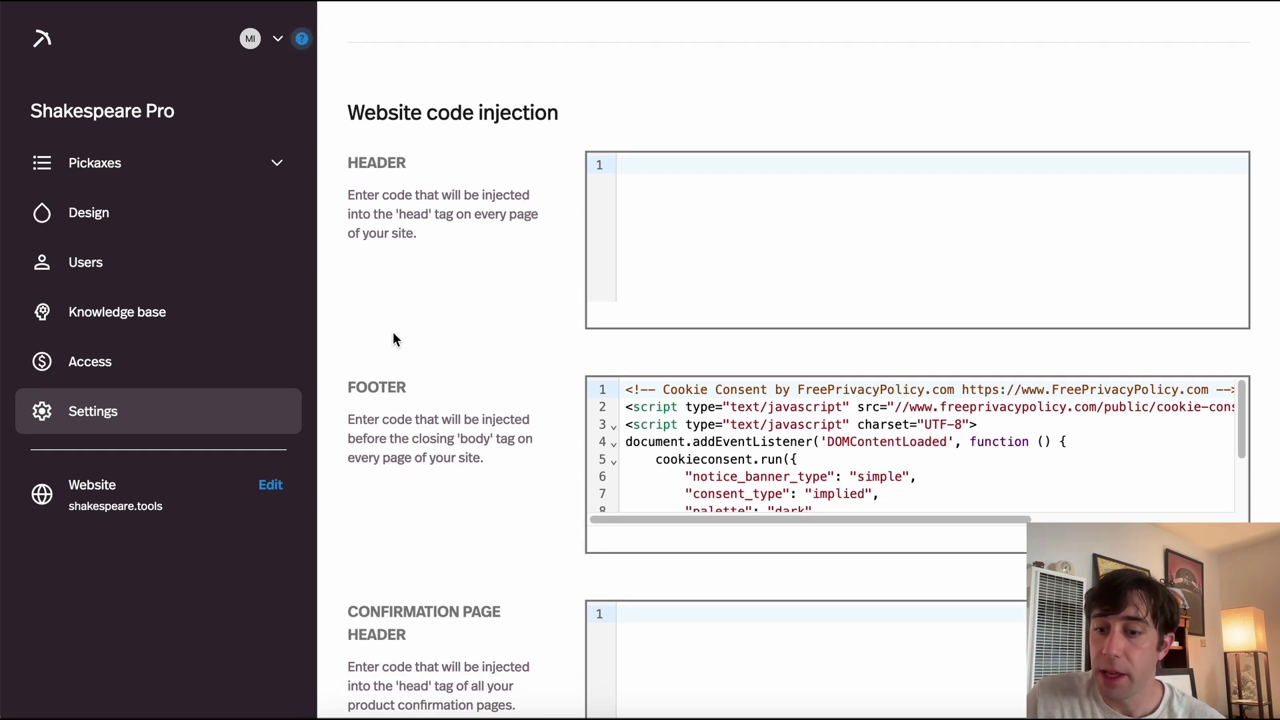
scroll(396, 364, "down", 7)
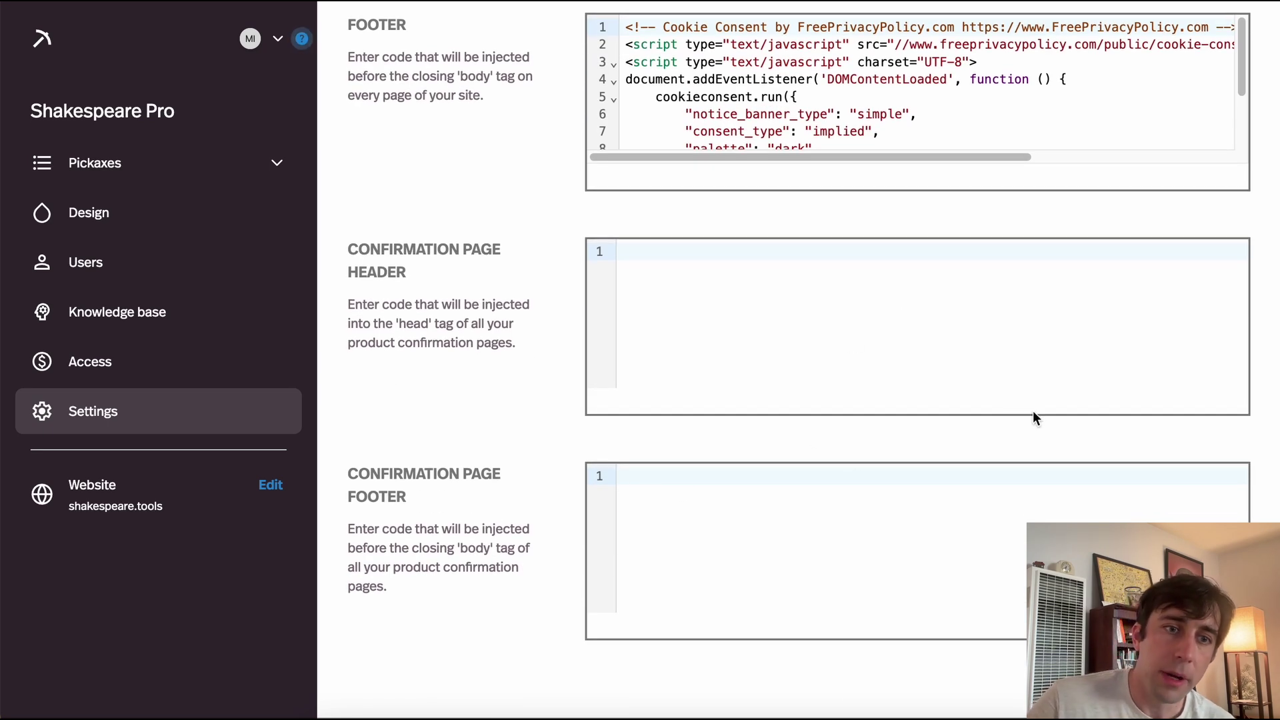
scroll(1032, 412, "up", 15)
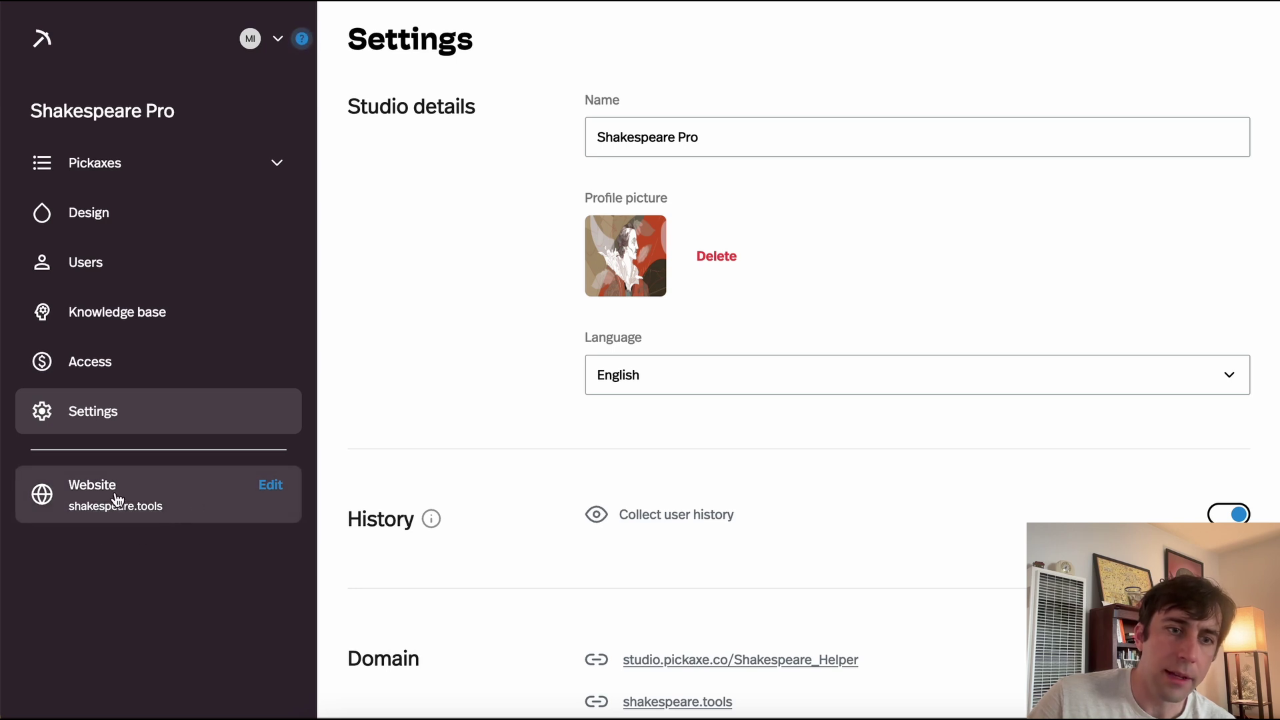
Step: Open the Landing page in the website editor and type 'Add new' into its hero description
left_click(271, 485)
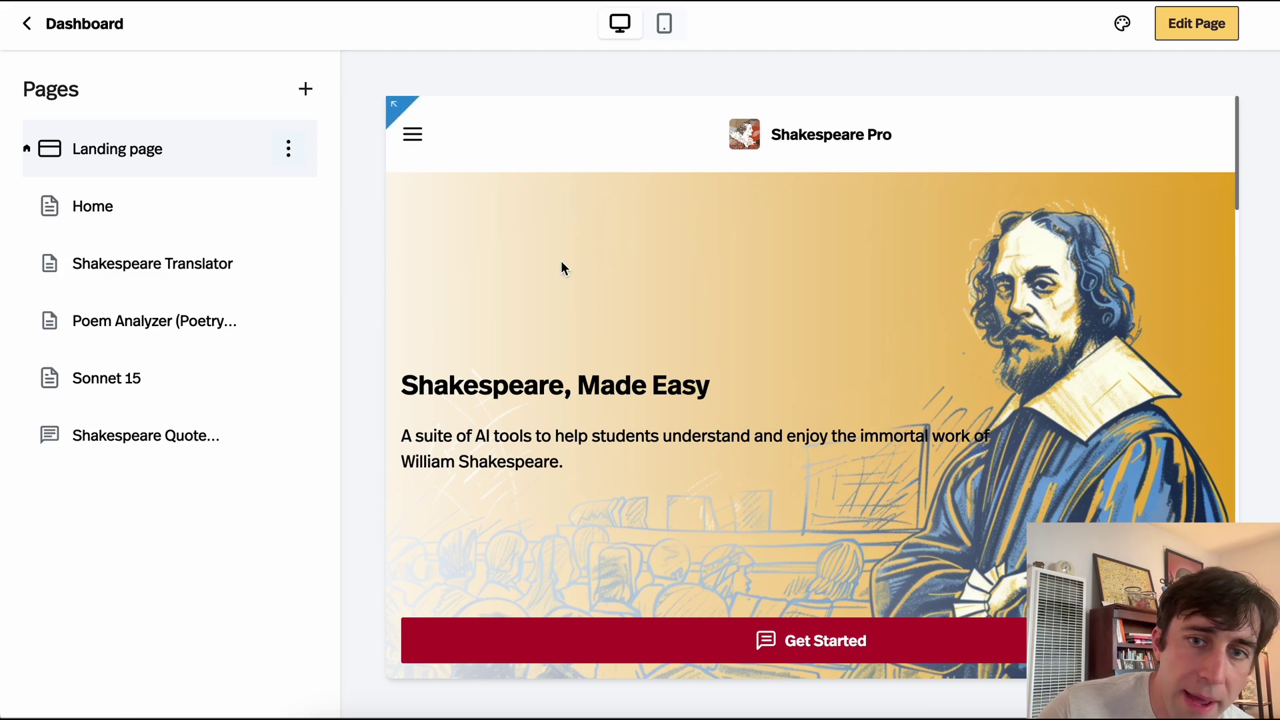
left_click(290, 150)
left_click(178, 198)
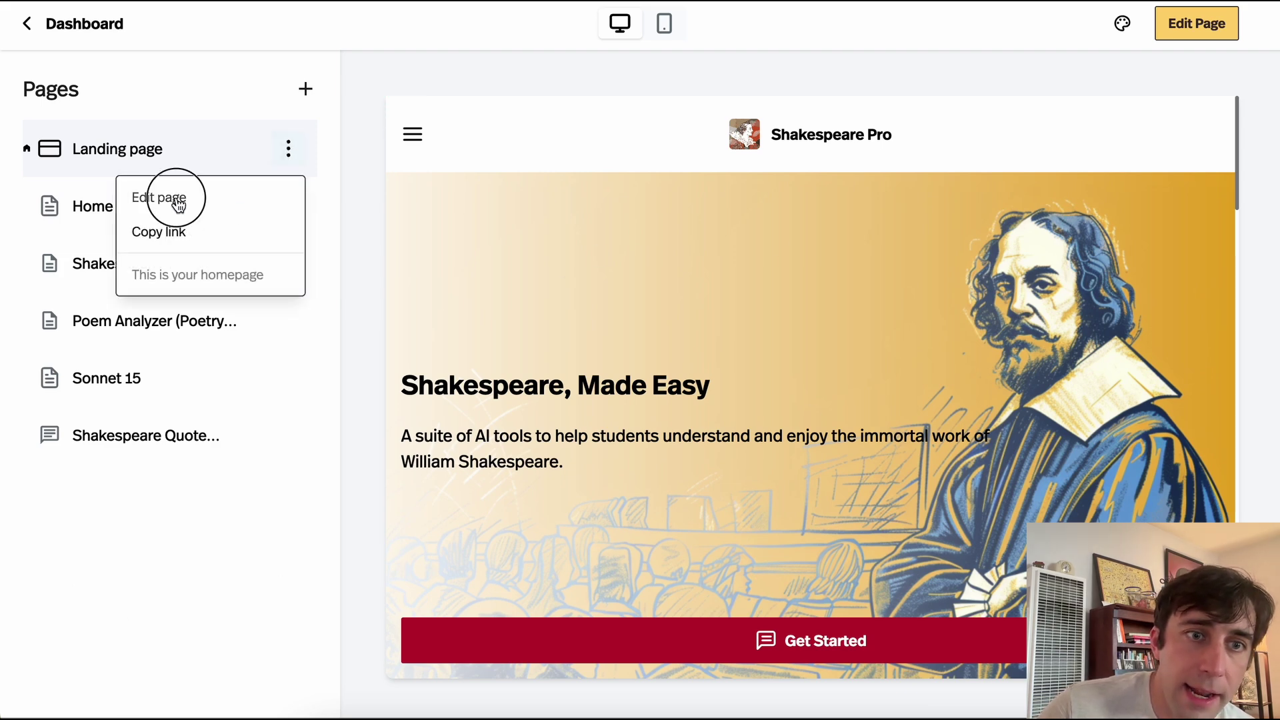
left_click(235, 486)
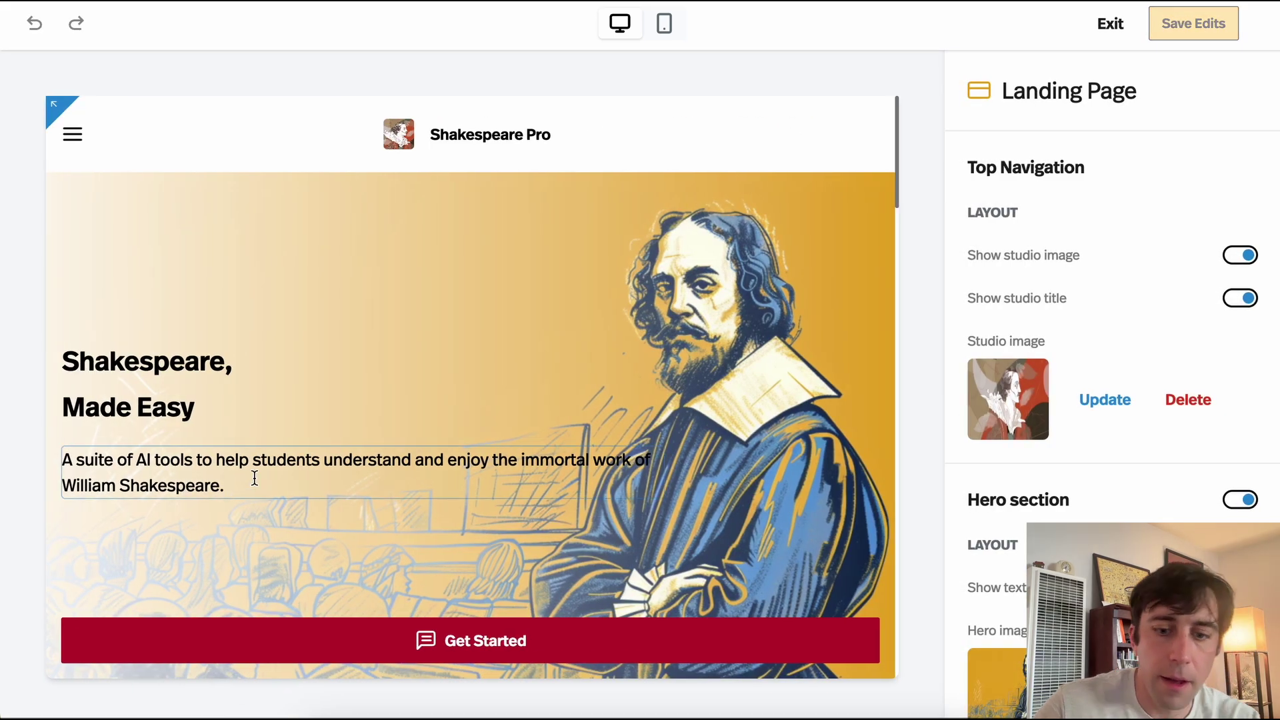
type("Add new text")
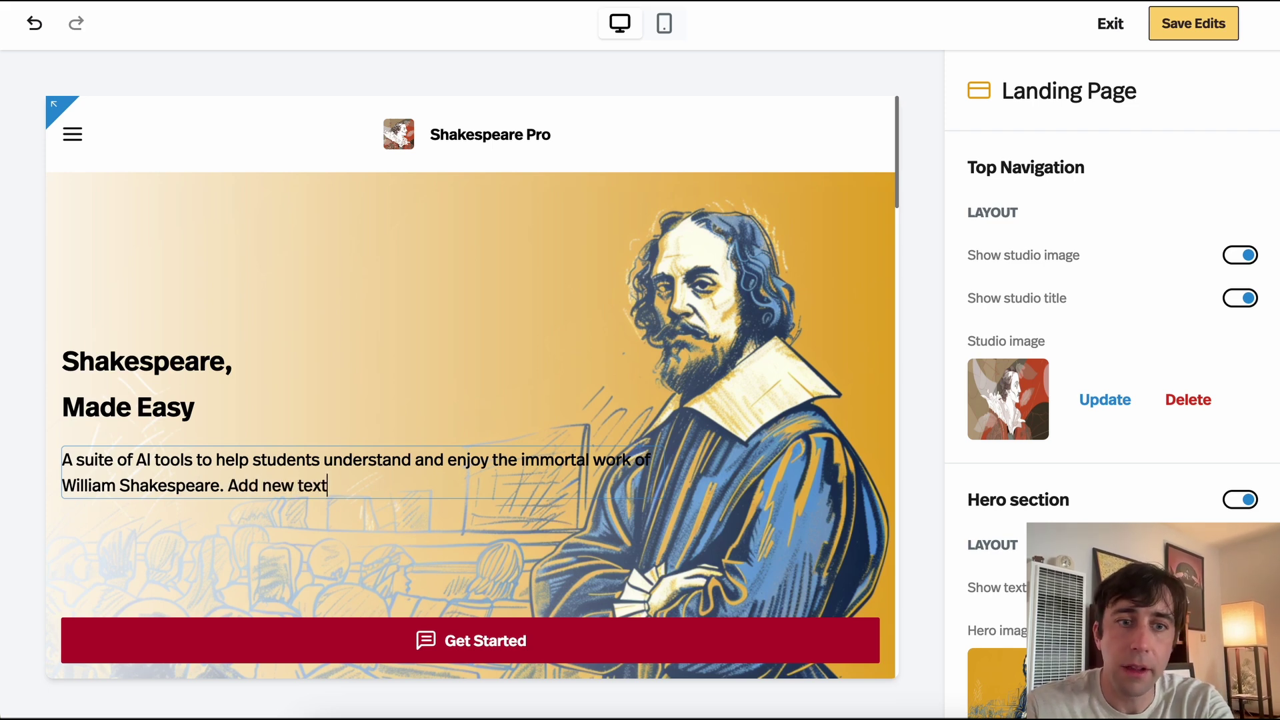
key("Escape")
Step: Exit the landing page editor and discard the unsaved hero text change
scroll(1021, 342, "down", 7)
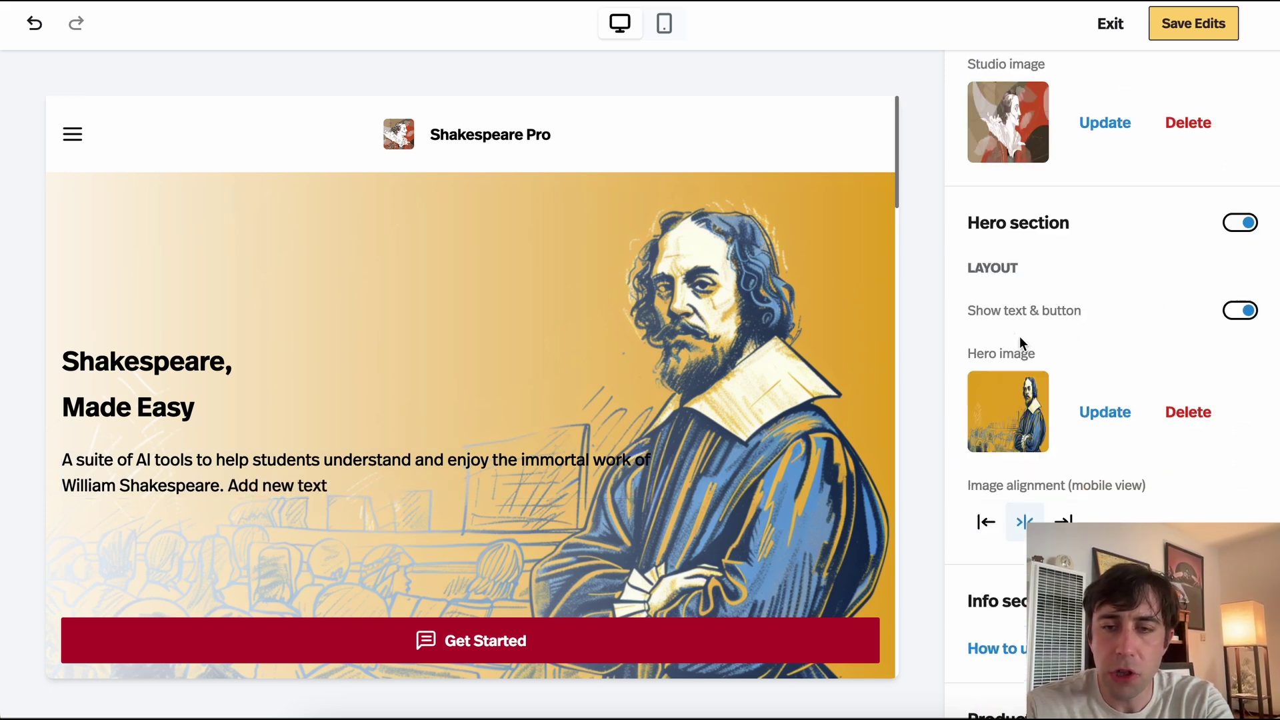
scroll(1022, 344, "up", 7)
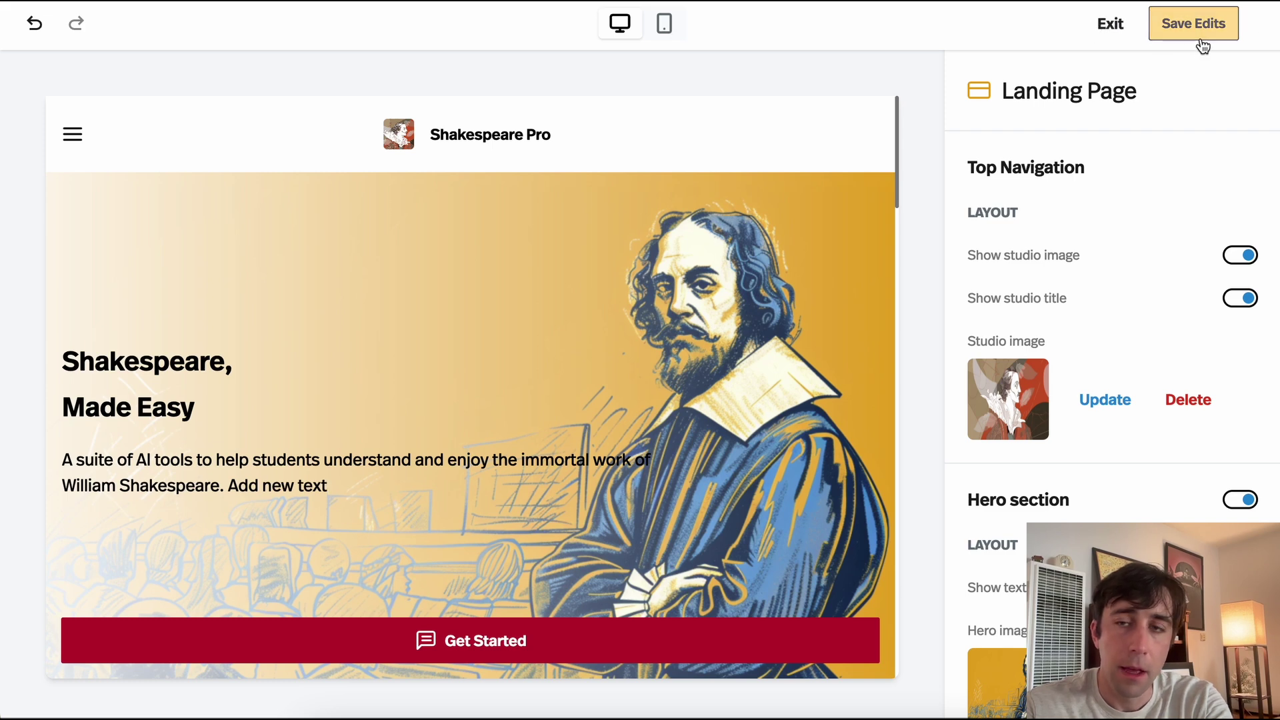
left_click(1114, 25)
left_click(1040, 152)
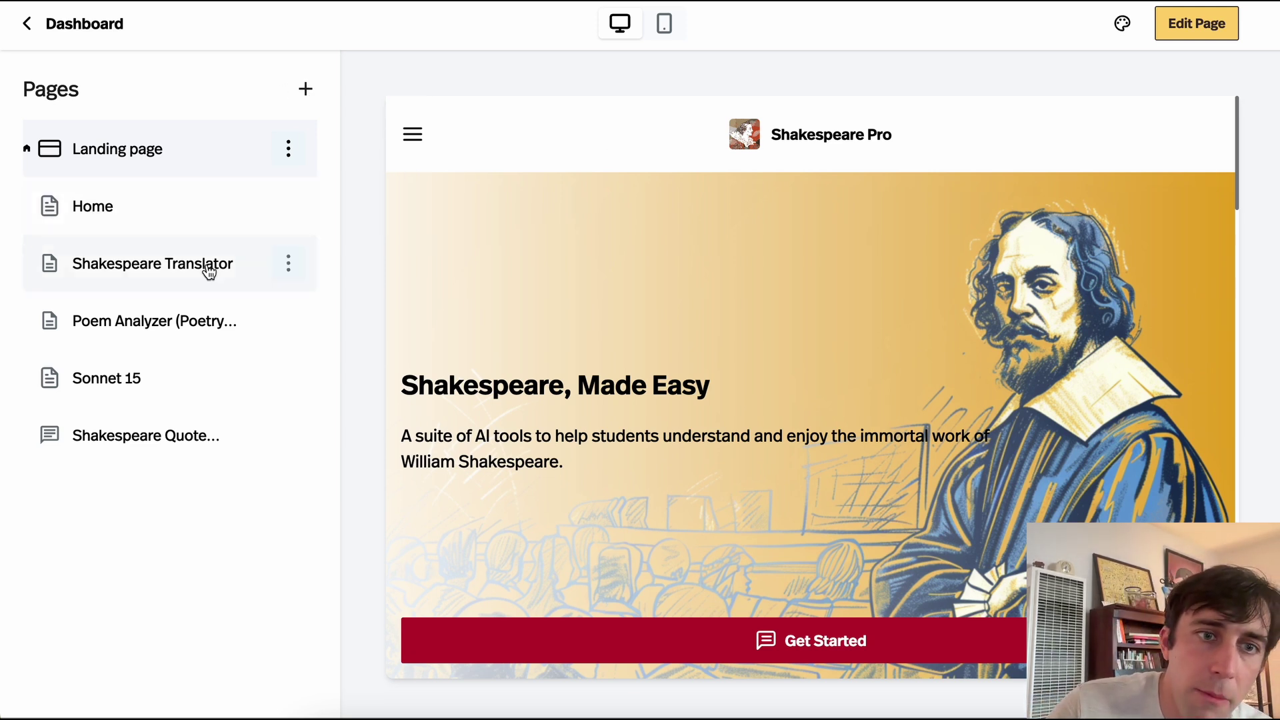
Step: Add a new Untitled content page to the site and open it for editing
left_click(306, 89)
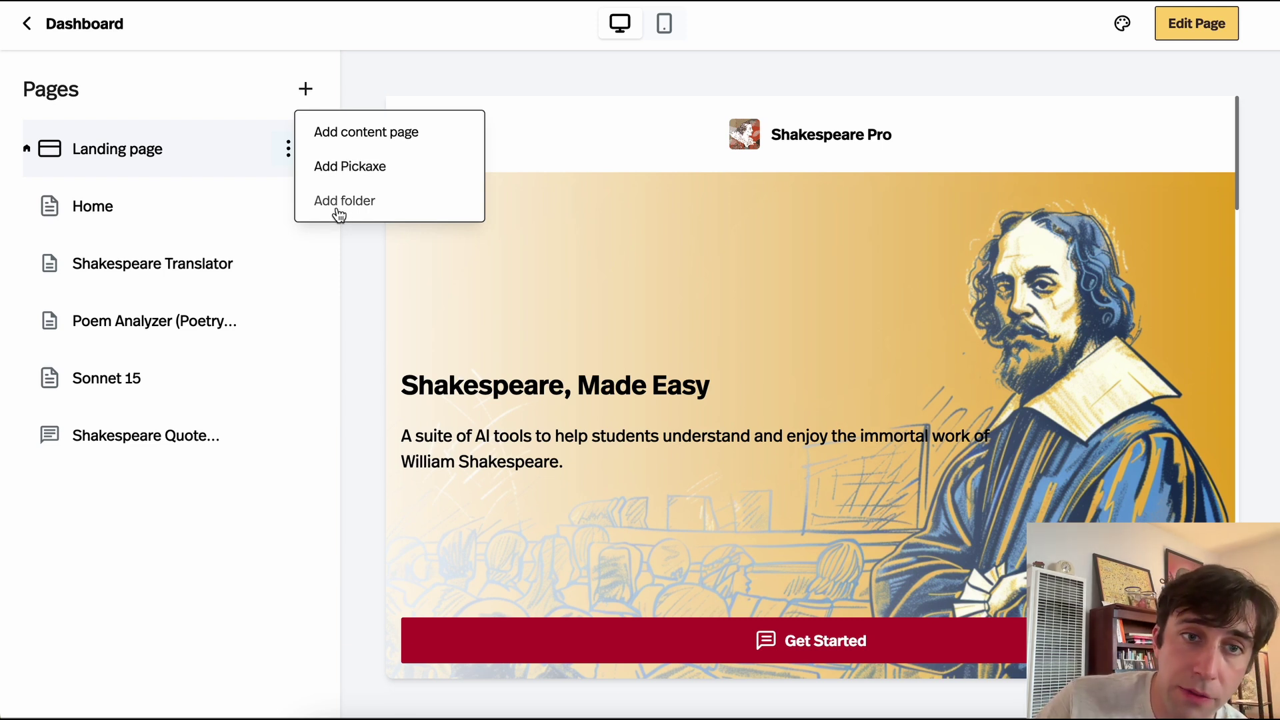
left_click(368, 134)
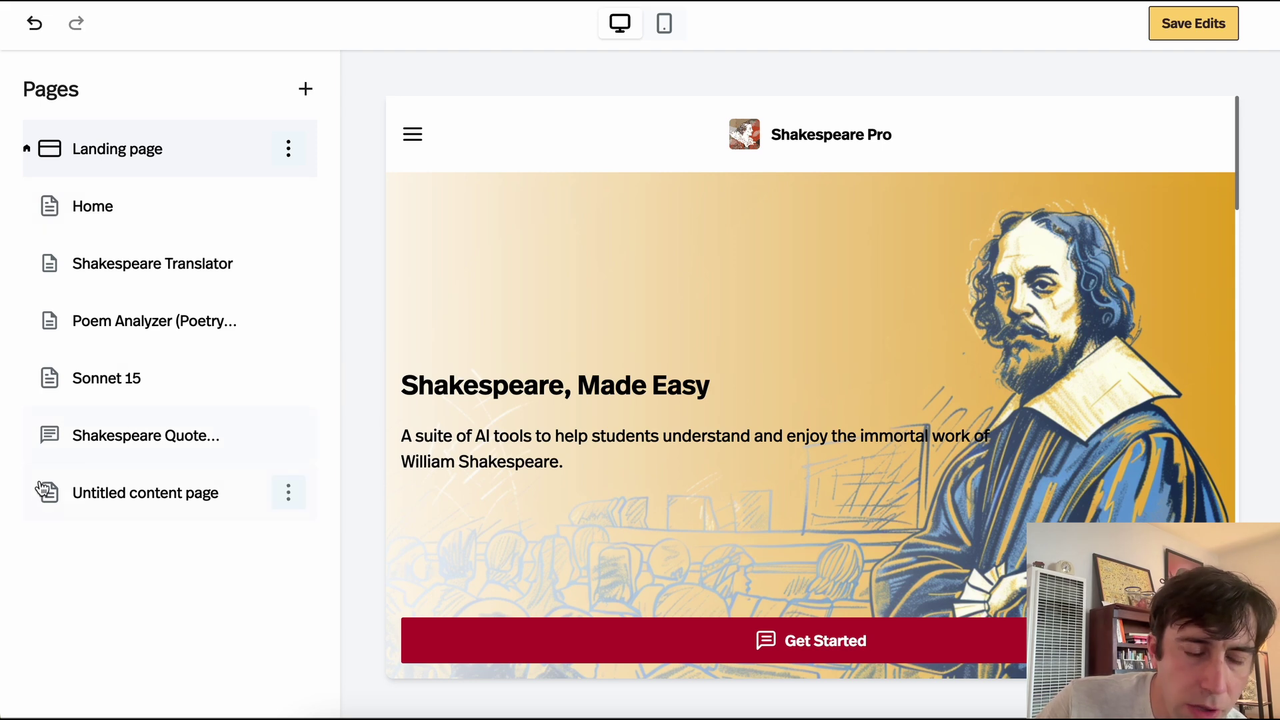
left_click(289, 494)
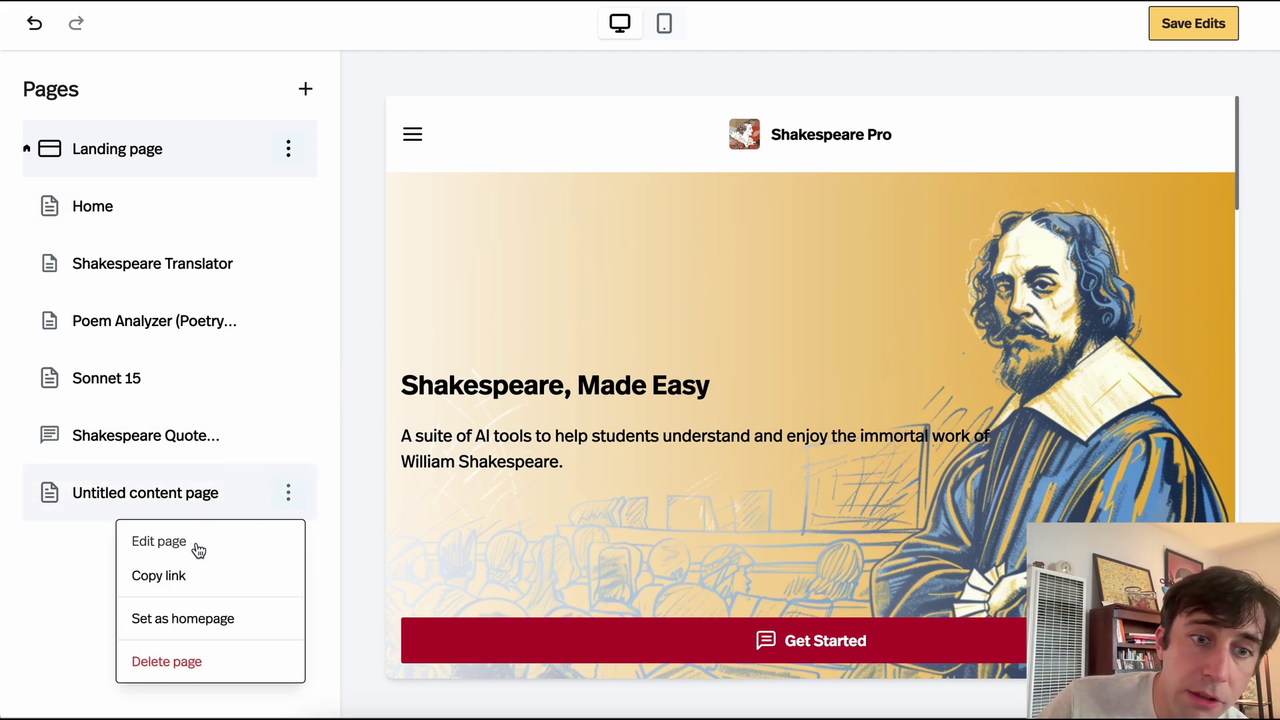
left_click(167, 540)
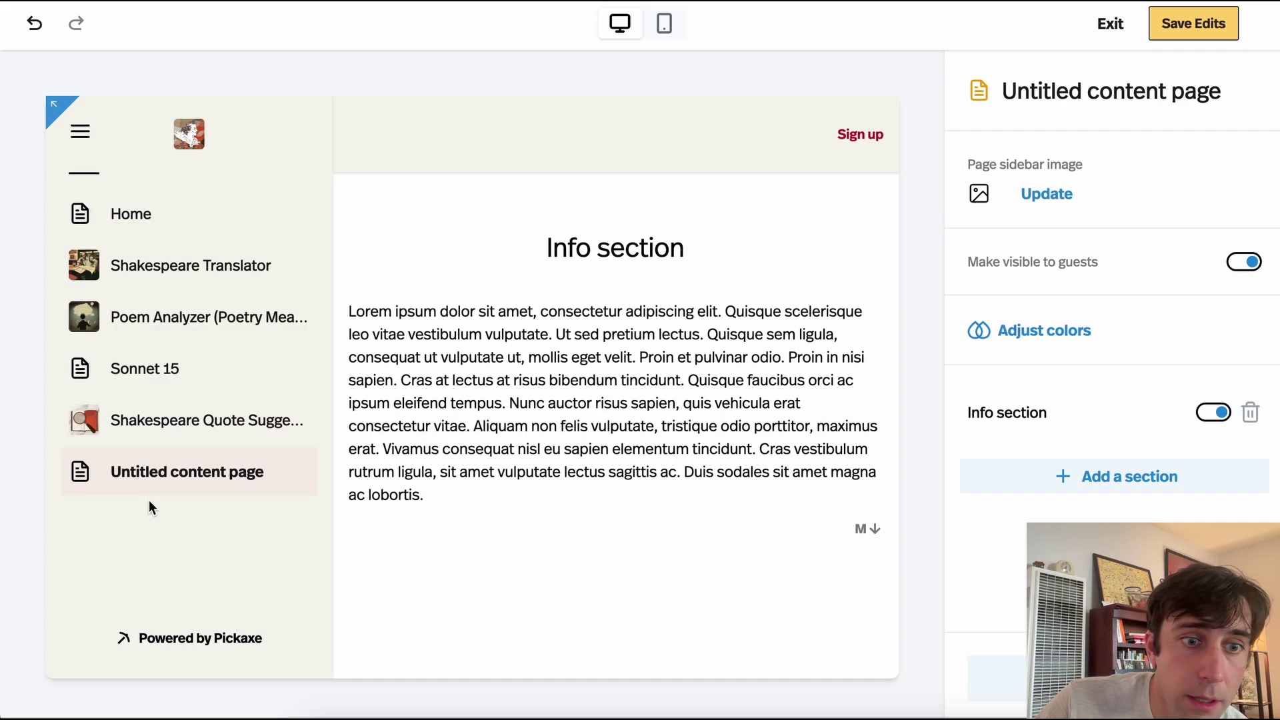
Step: Retitle the page 'My Content Page' and save the edits
triple_click(1057, 89)
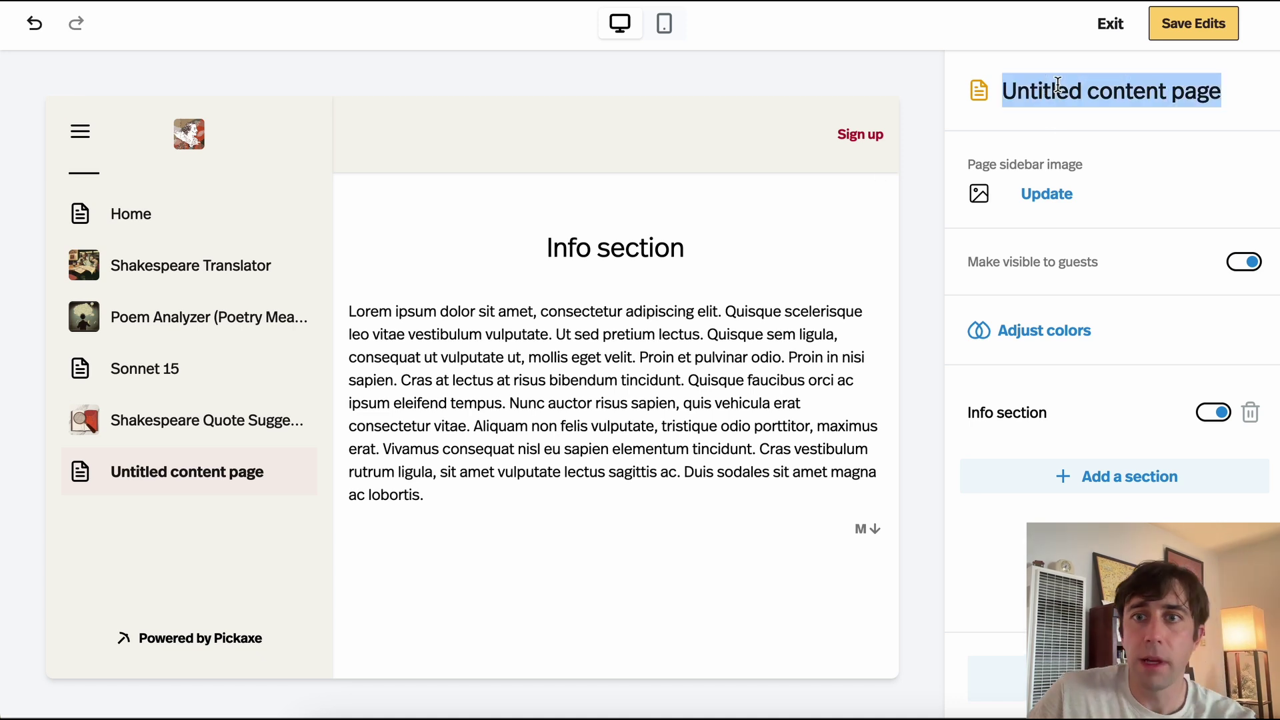
type("My Content Page")
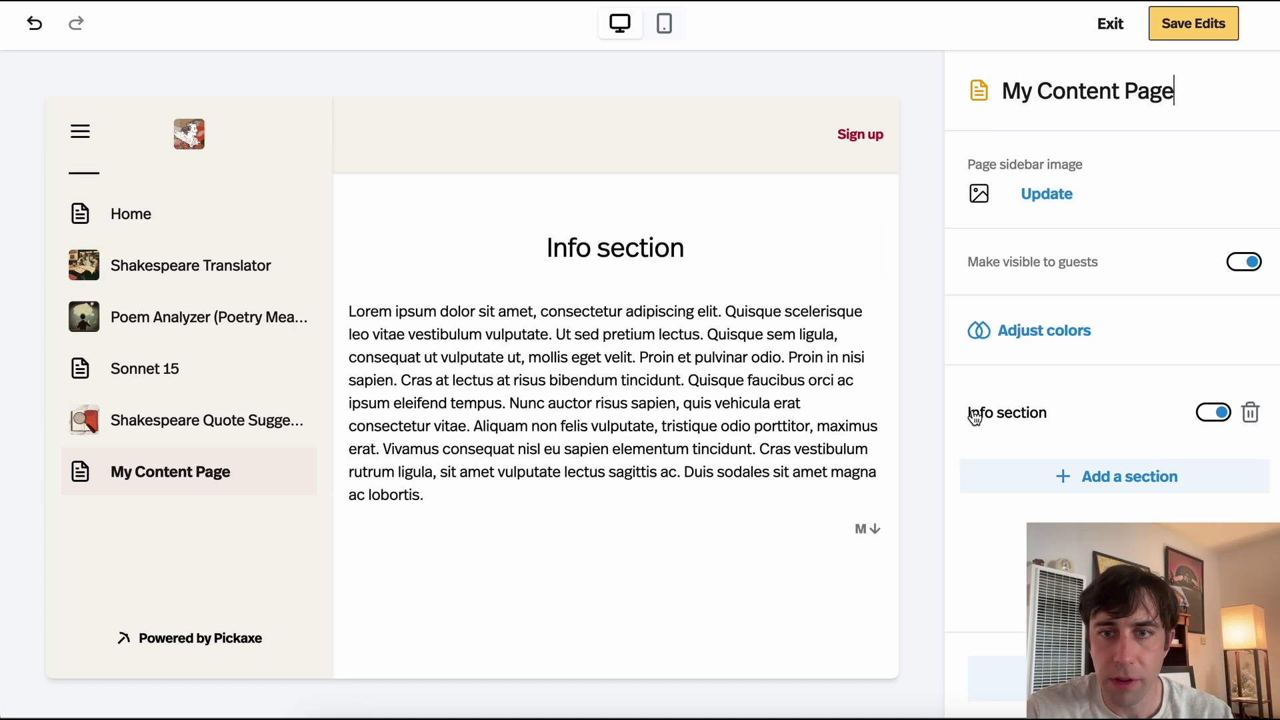
left_click(1100, 484)
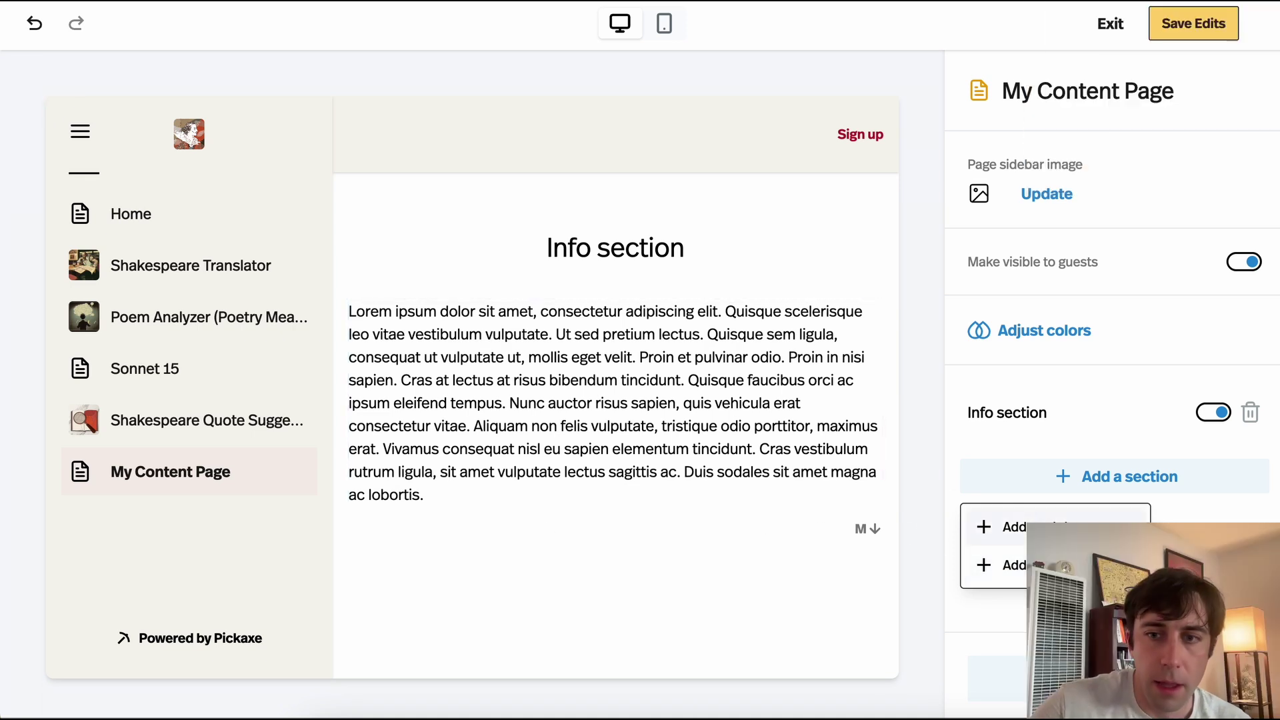
left_click(942, 267)
left_click(1182, 29)
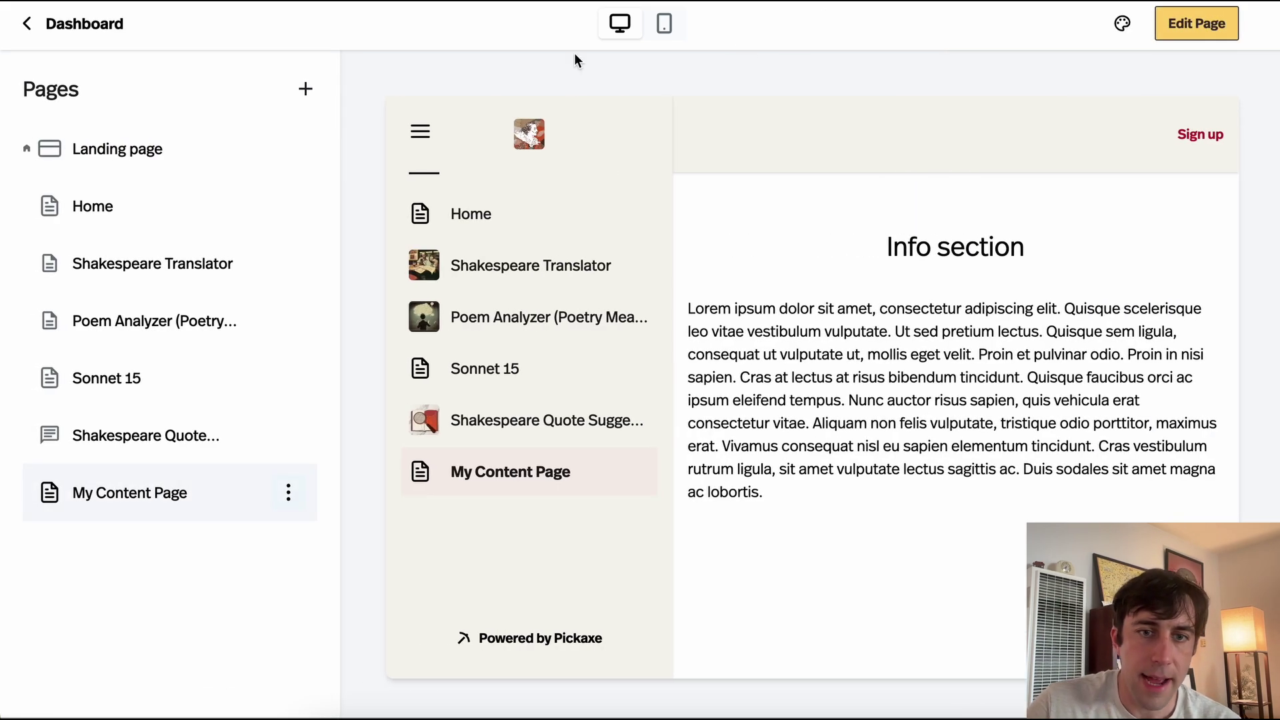
Step: Open My Content Page's options menu, then scroll the dashboard down toward Resources
left_click(288, 501)
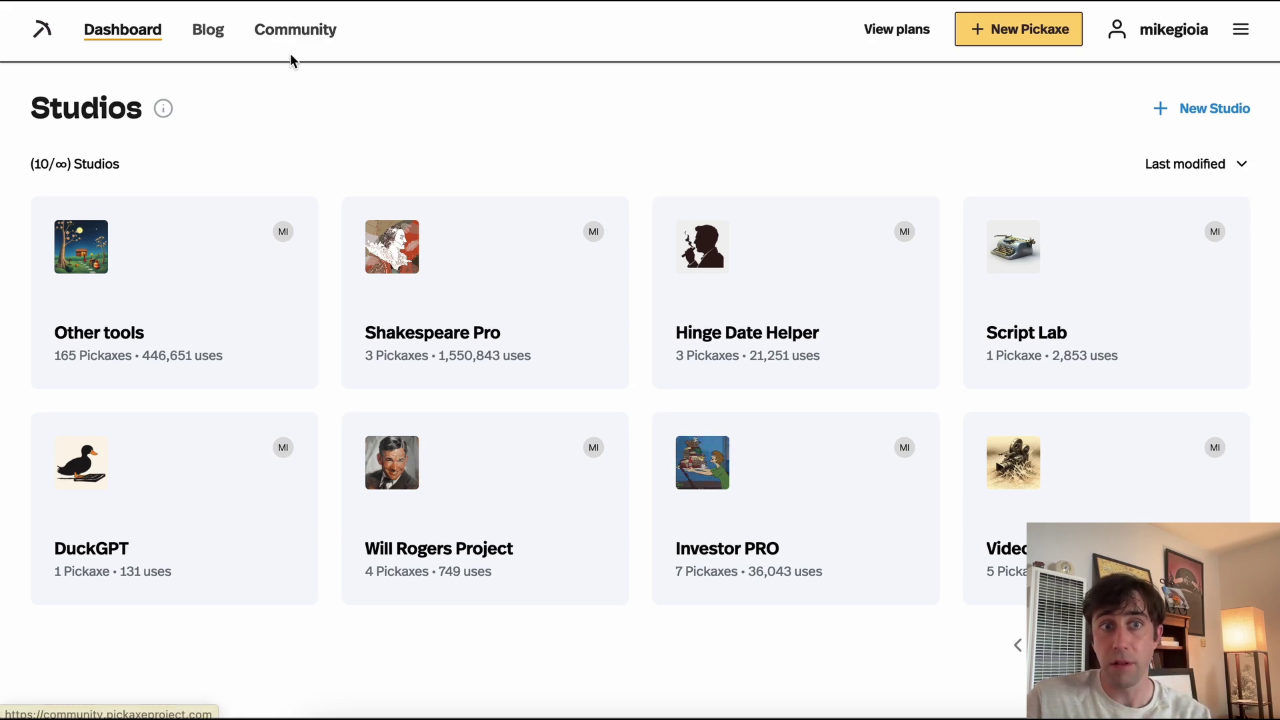
scroll(290, 53, "down", 12)
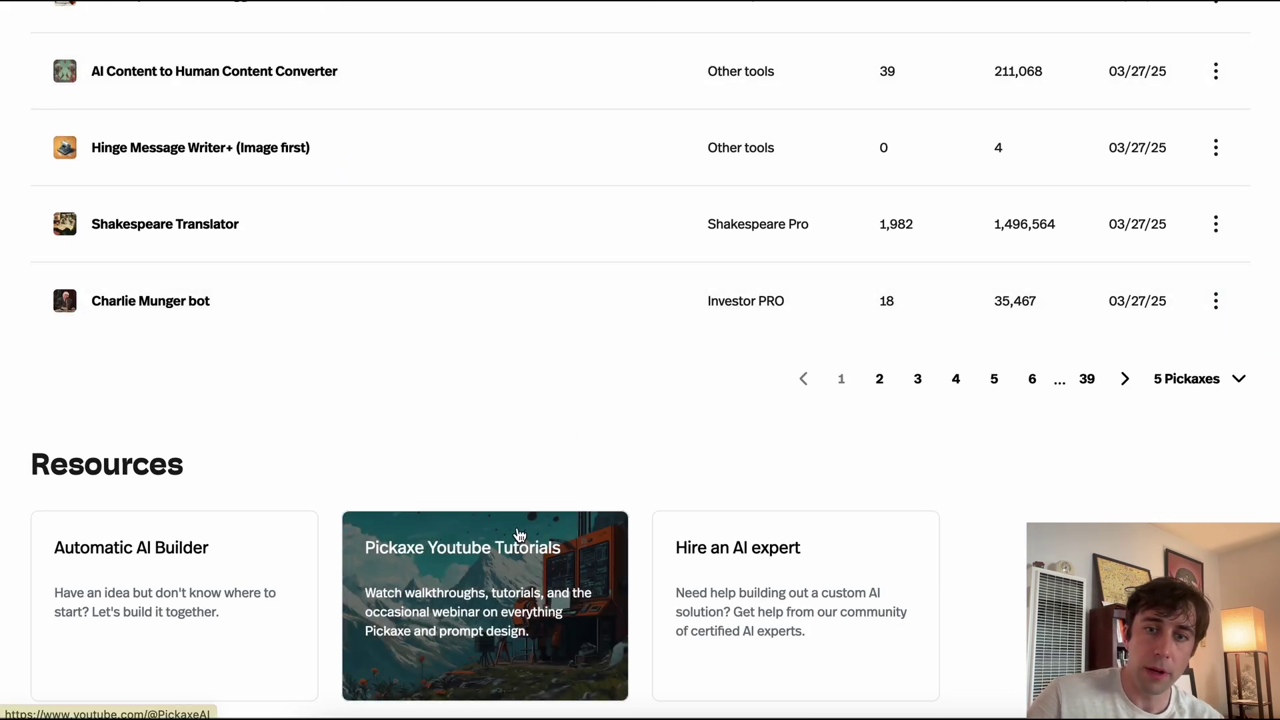
Step: Open Hire an AI expert and browse the Airtable directory of certified Pickaxe experts
left_click(757, 607)
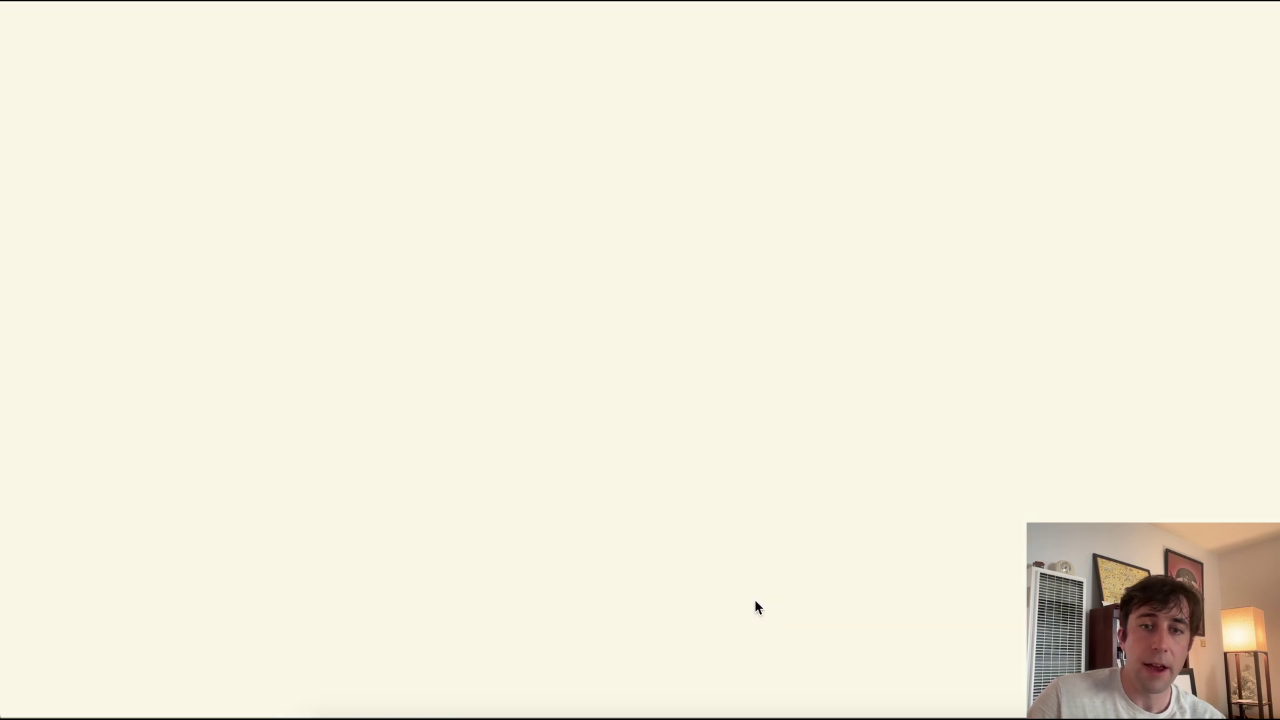
scroll(668, 432, "down", 12)
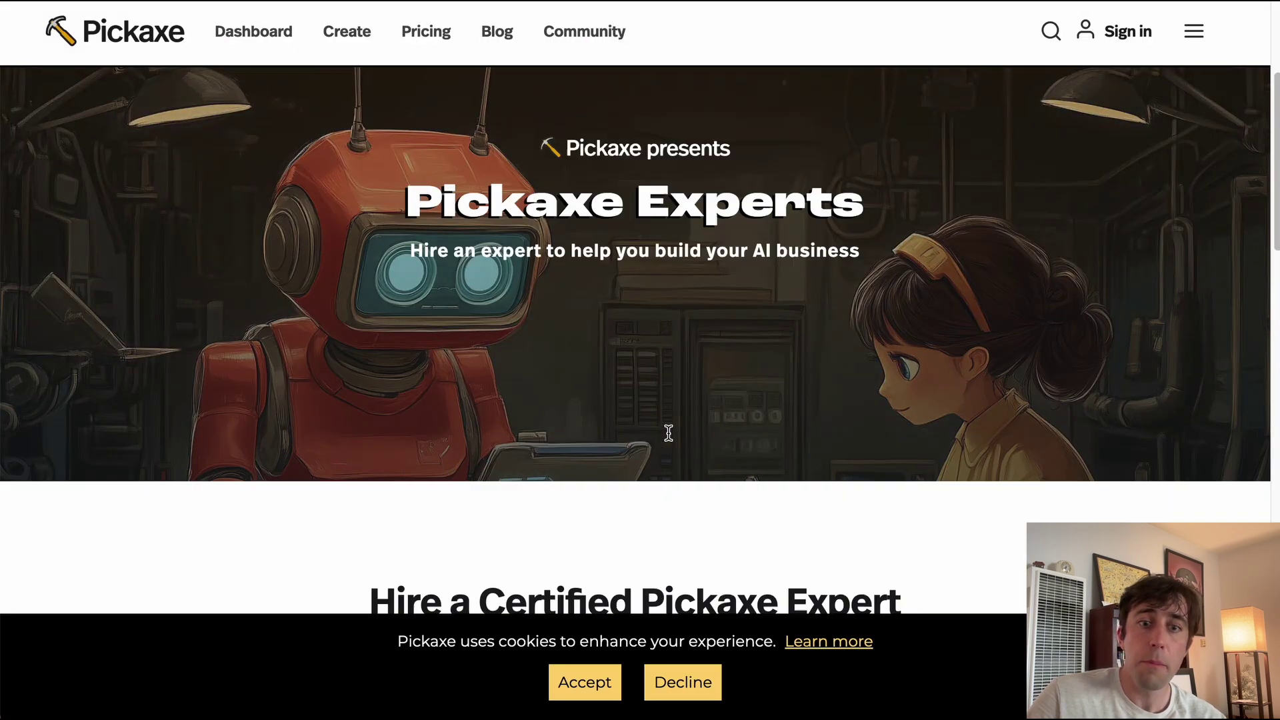
scroll(668, 434, "down", 4)
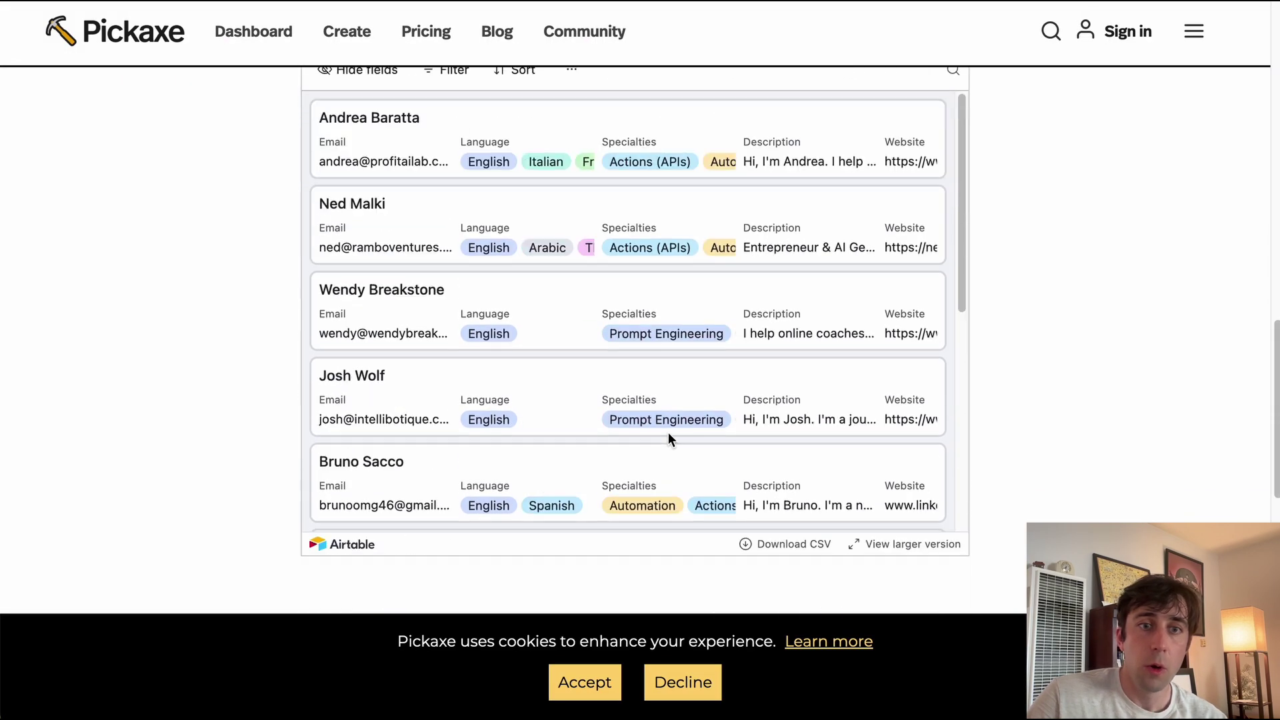
scroll(984, 384, "up", 2)
scroll(985, 385, "down", 1)
scroll(985, 381, "down", 2)
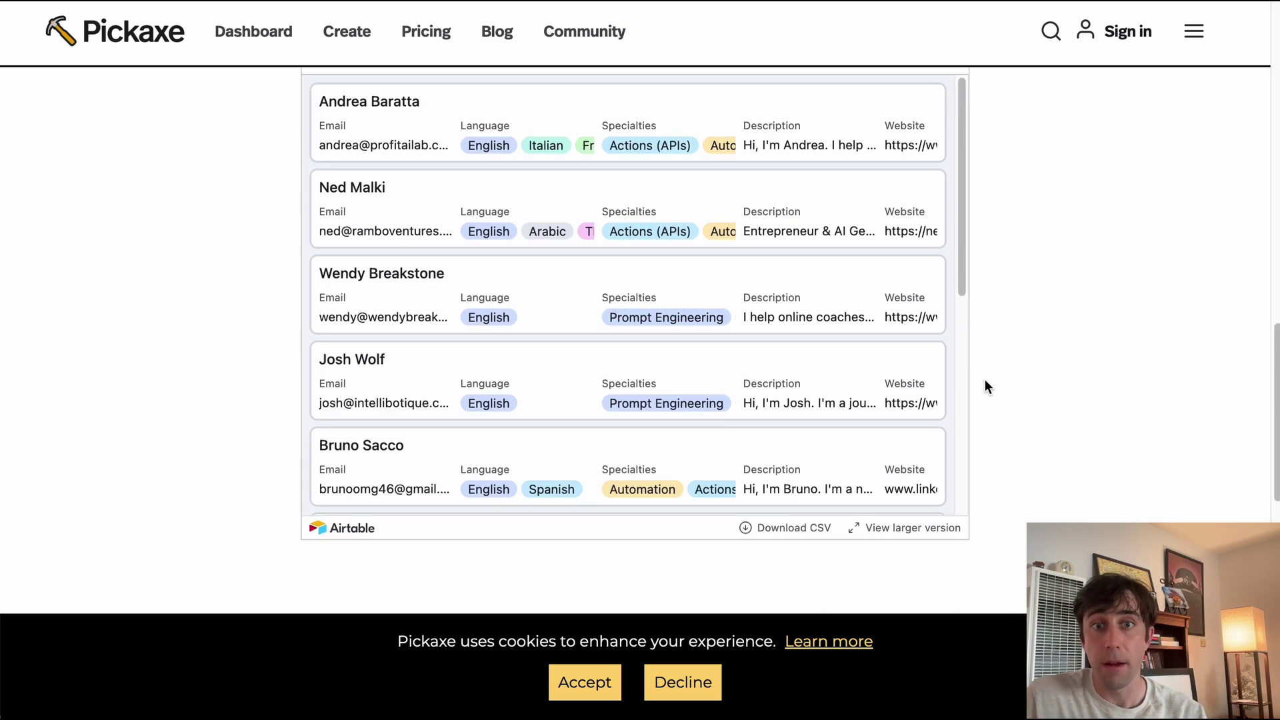
scroll(986, 379, "up", 1)
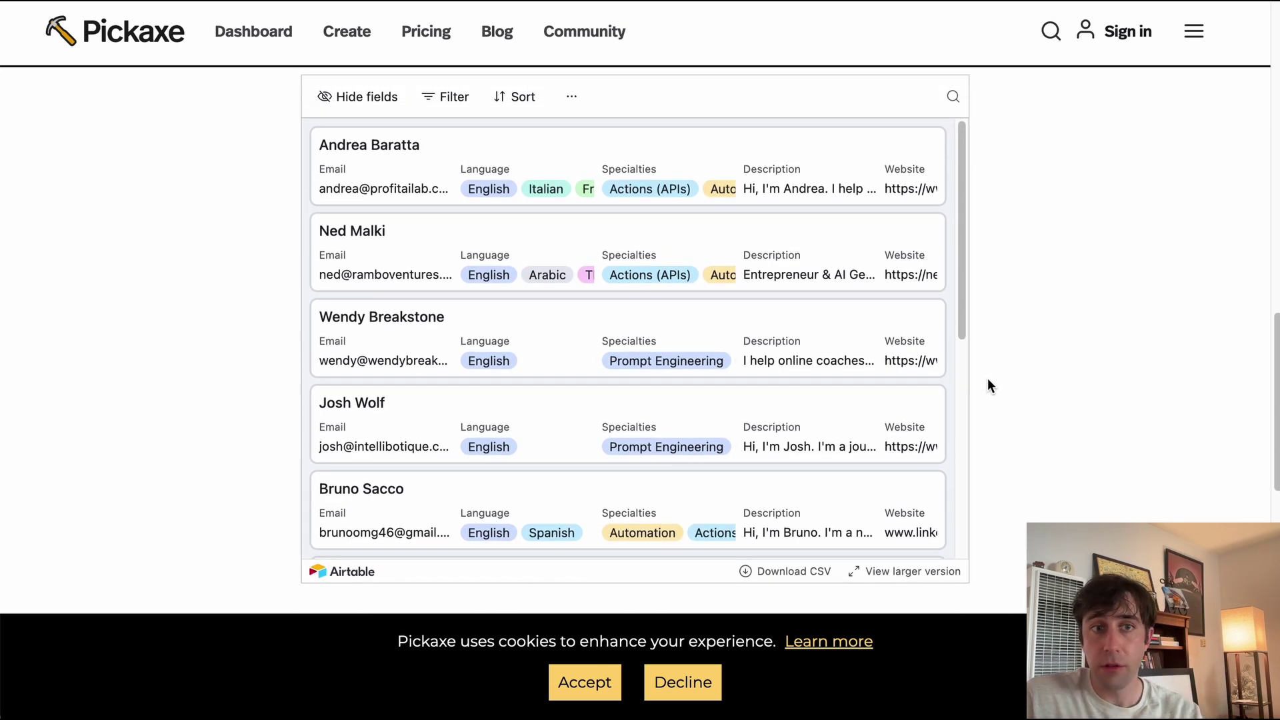